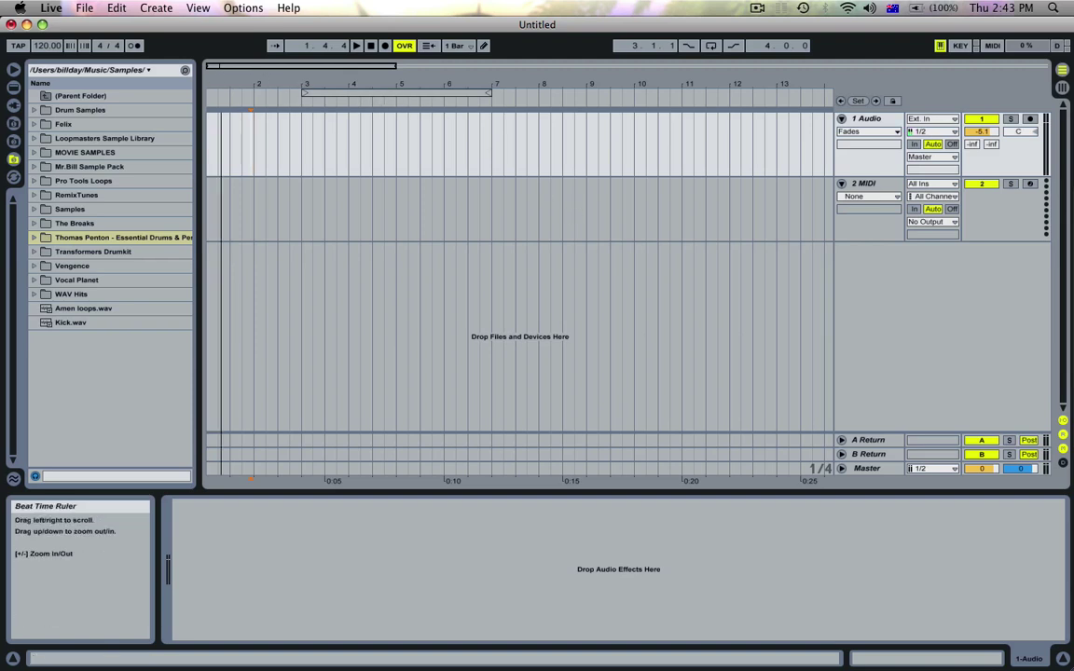
- Place Amen loops.wav at the start of the 1 Audio track and set the project tempo to 160 BPM
{"action": "key", "text": "plus"}
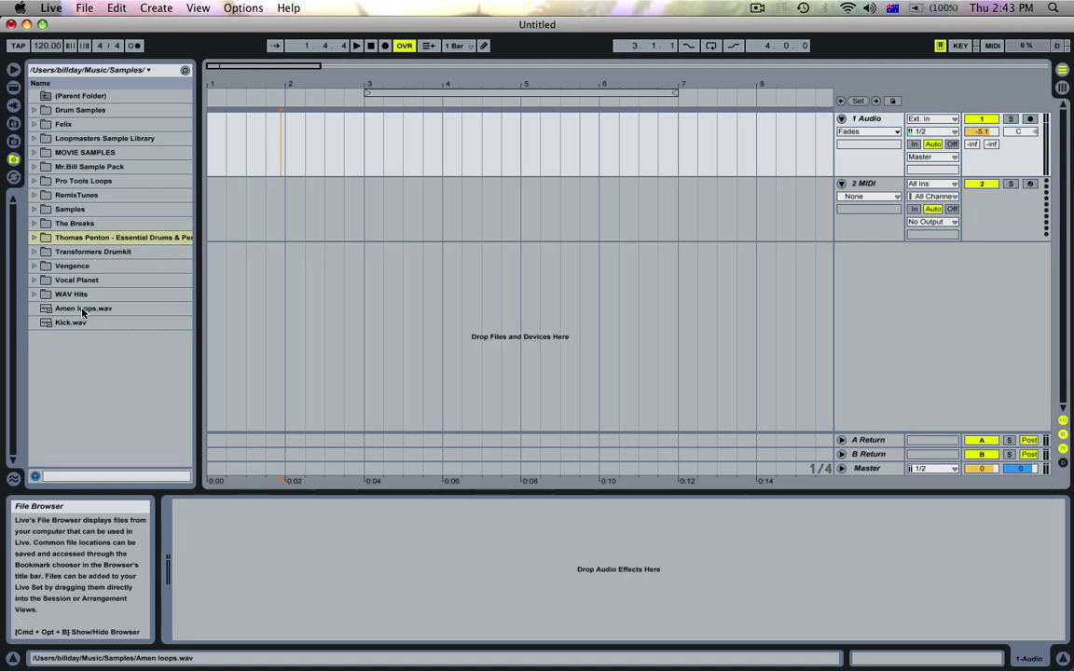
{"action": "left_click_drag", "start_coordinate": [82, 312], "coordinate": [210, 165]}
{"action": "left_click", "coordinate": [44, 50]}
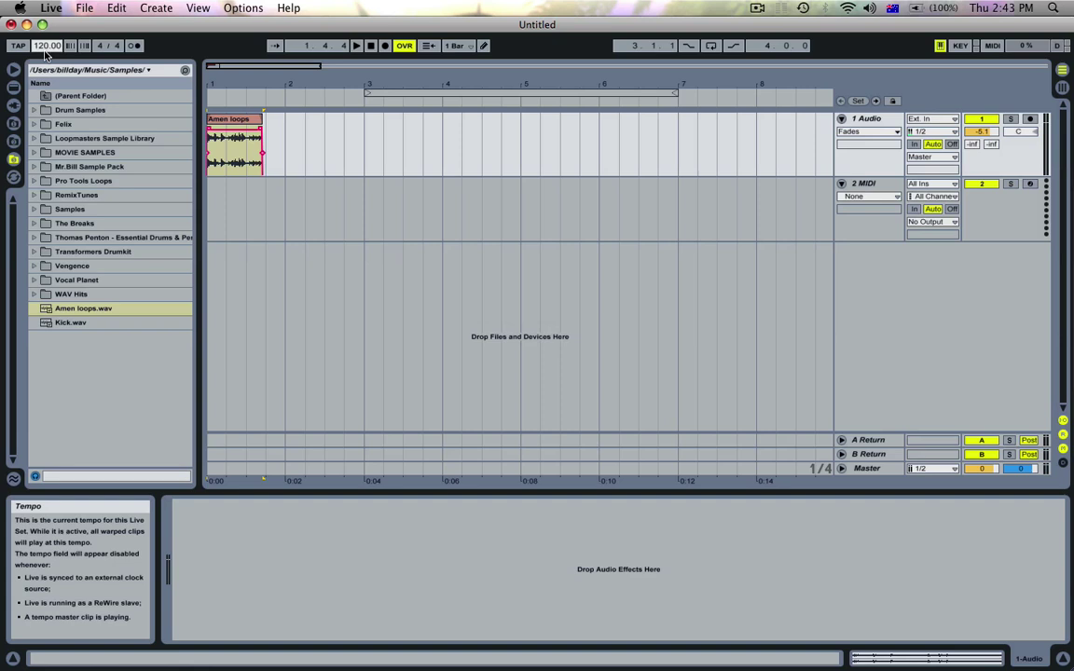
{"action": "type", "text": "160"}
{"action": "key", "text": "Return"}
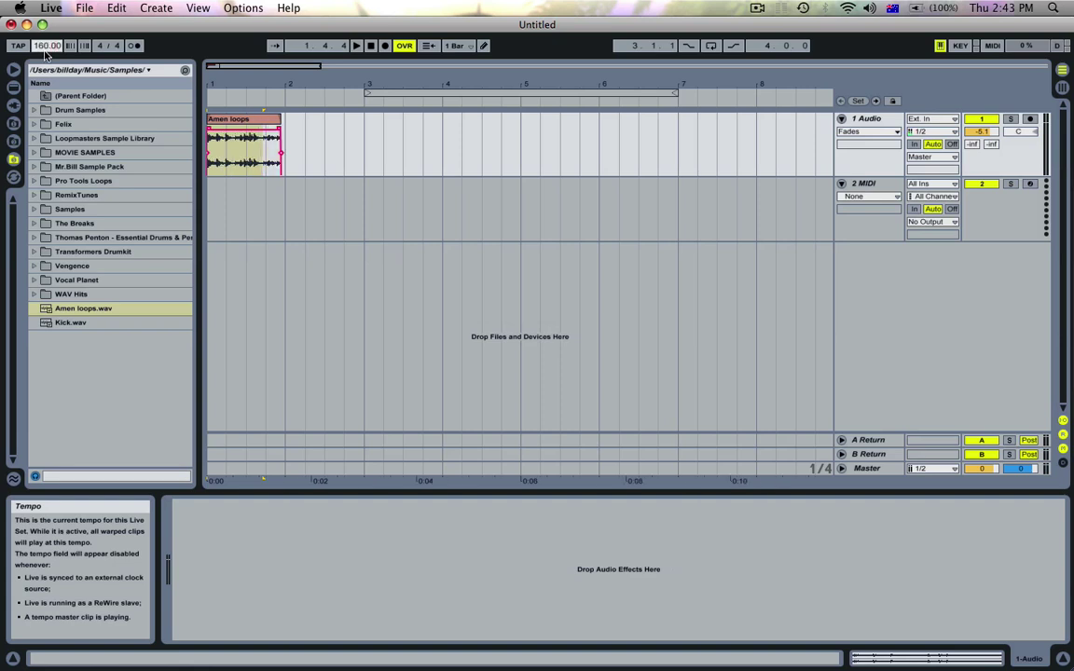
- Enable warping on the Amen loops clip and pin its first hit to 1.1.1 with a warp marker
{"action": "double_click", "coordinate": [266, 149]}
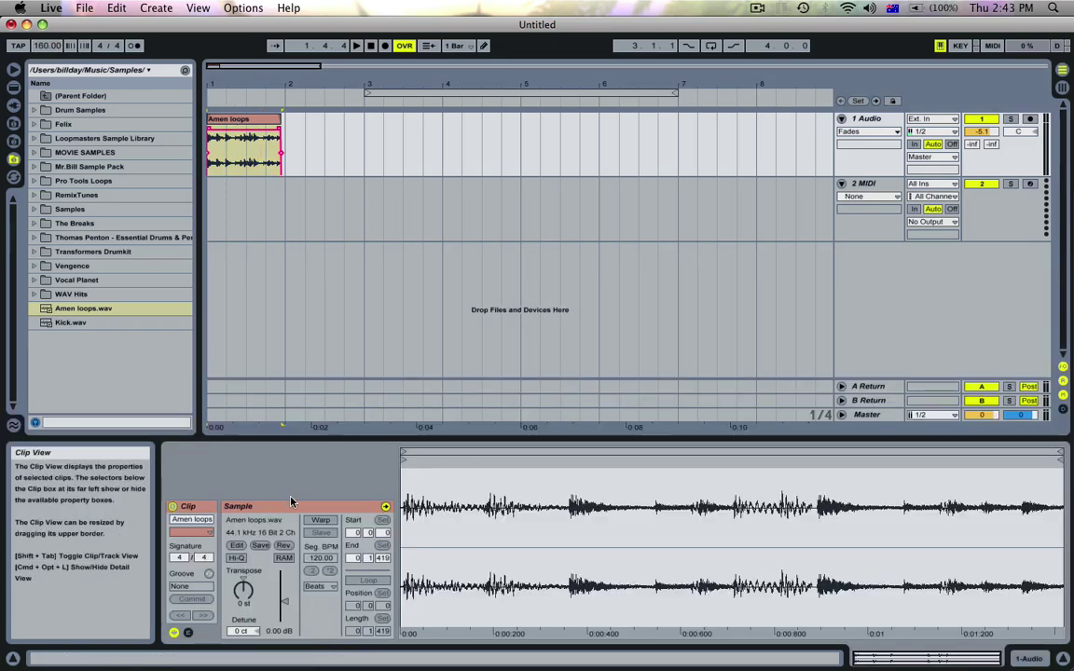
{"action": "left_click", "coordinate": [320, 519]}
{"action": "left_click", "coordinate": [404, 482]}
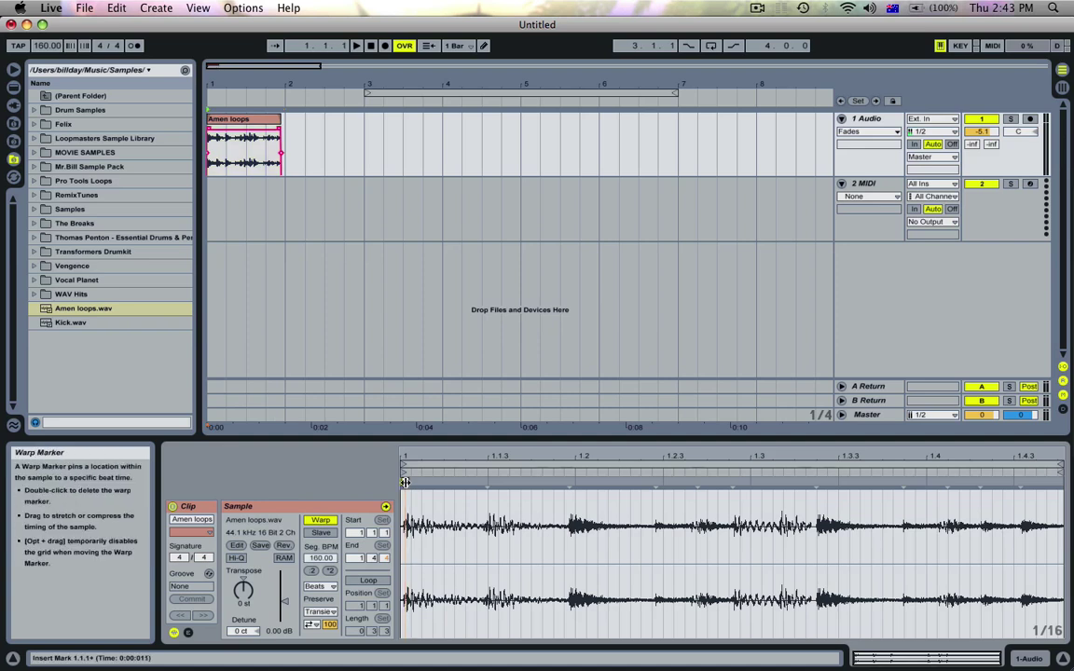
{"action": "double_click", "coordinate": [405, 483]}
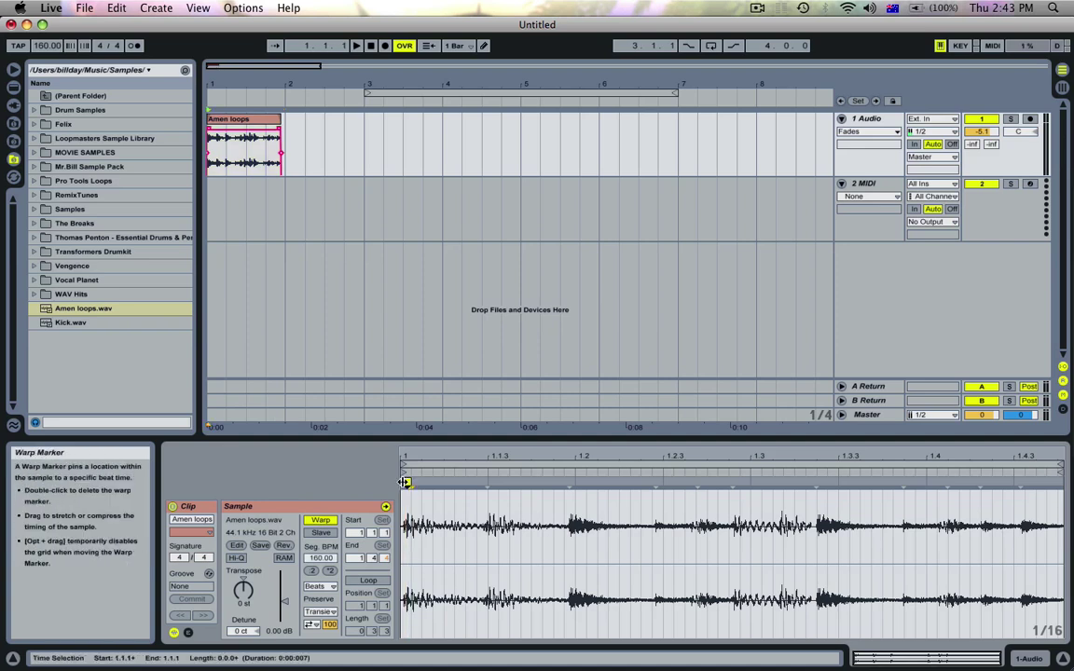
{"action": "left_click_drag", "start_coordinate": [407, 483], "coordinate": [399, 483]}
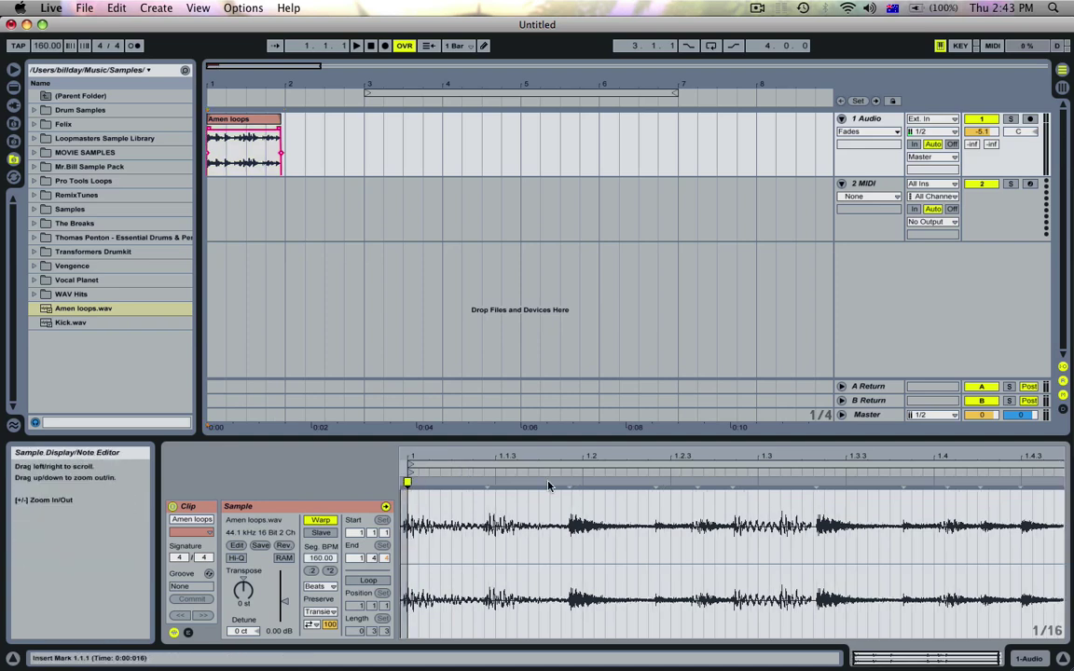
- Warp the clip's main hits onto the grid with markers at 1.2, 1.2.3, 1.3 and 1.3.3
{"action": "left_click_drag", "start_coordinate": [566, 485], "coordinate": [584, 483]}
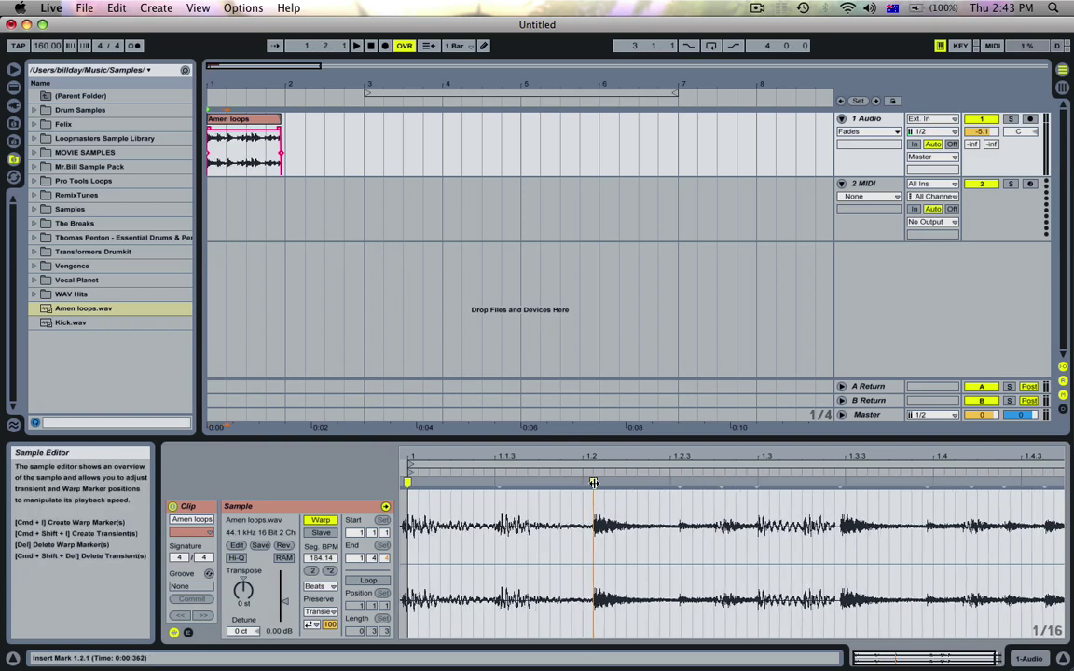
{"action": "left_click_drag", "start_coordinate": [829, 483], "coordinate": [846, 483]}
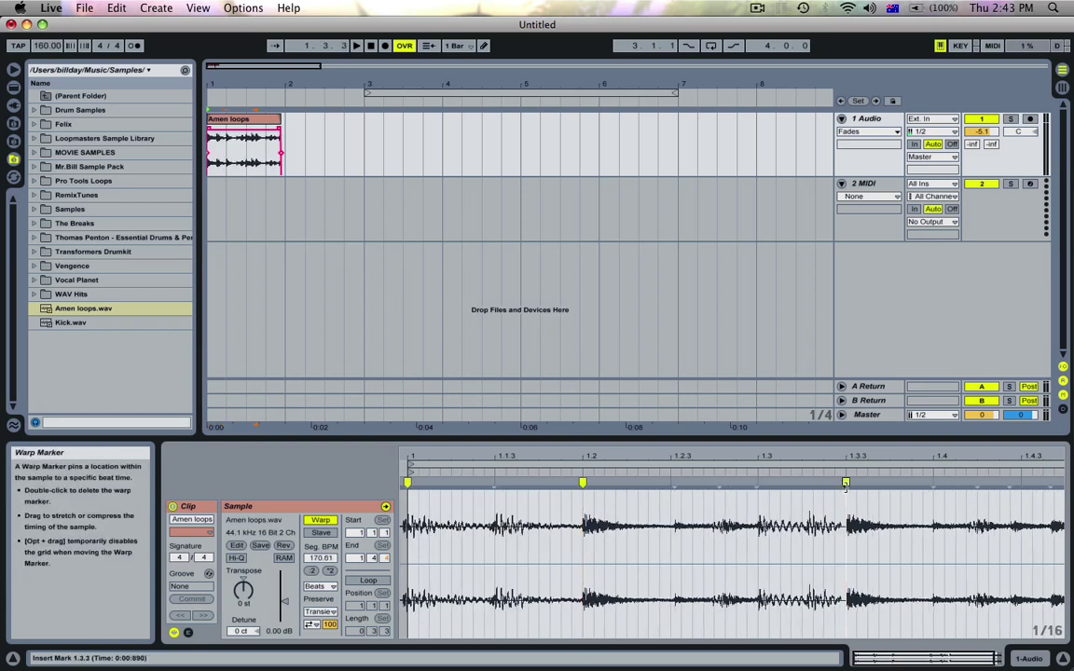
{"action": "left_click_drag", "start_coordinate": [675, 486], "coordinate": [671, 484]}
{"action": "scroll", "coordinate": [752, 503], "scroll_direction": "right", "scroll_amount": 1}
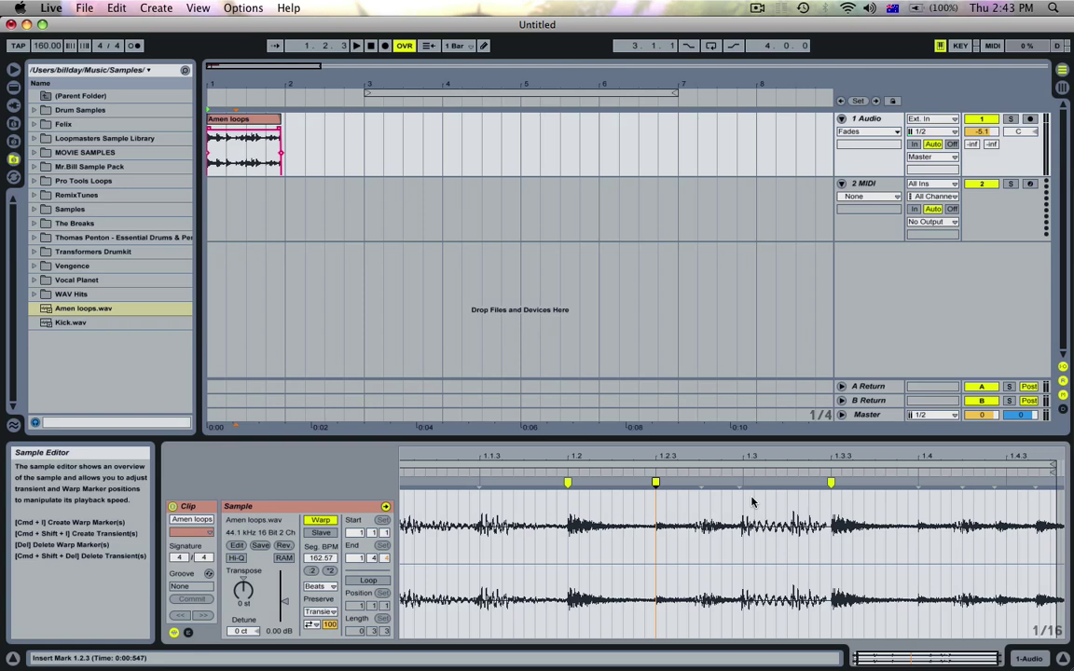
{"action": "left_click_drag", "start_coordinate": [739, 483], "coordinate": [744, 483]}
{"action": "left_click", "coordinate": [743, 481]}
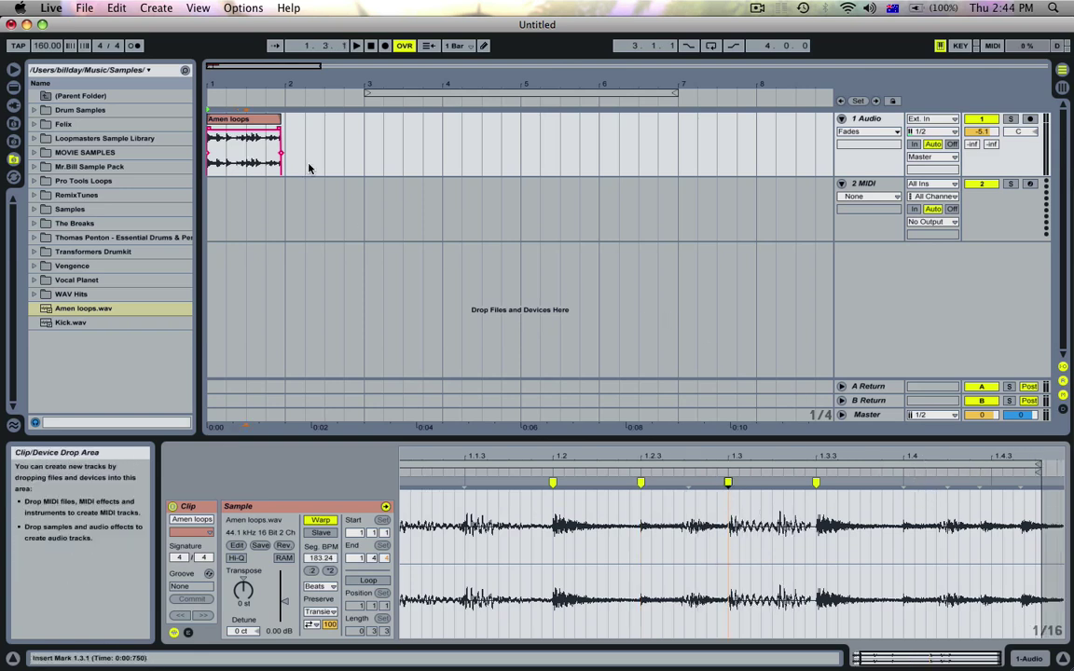
- Loop the first bar of the arrangement and consolidate the Amen loops clip to exactly one bar
{"action": "left_click", "coordinate": [283, 149]}
{"action": "key", "text": "super+l"}
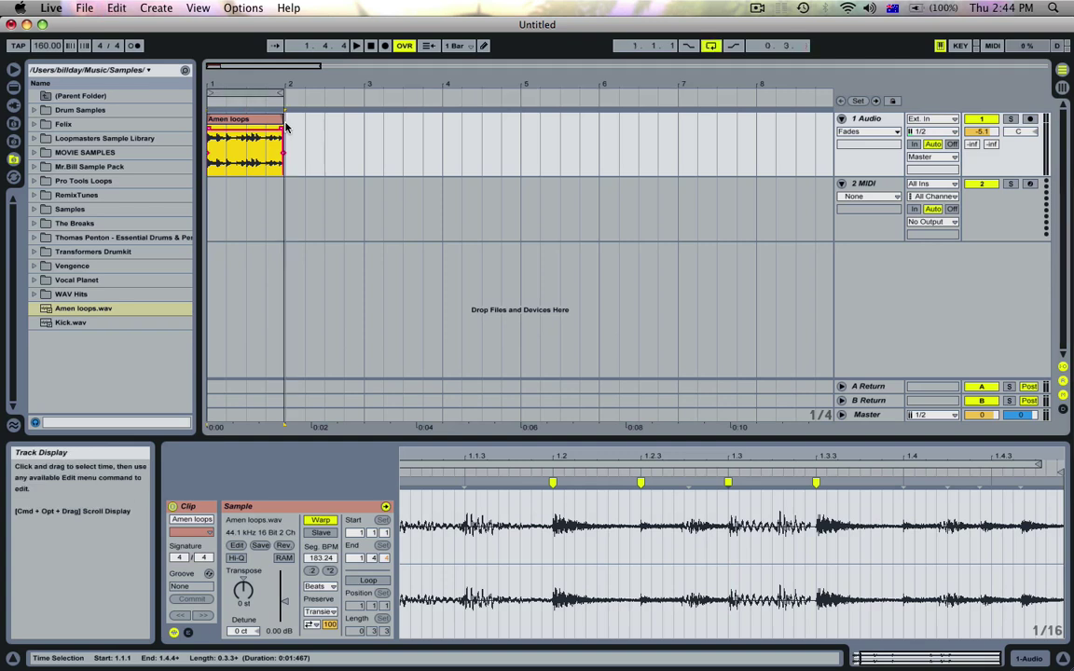
{"action": "left_click", "coordinate": [279, 119]}
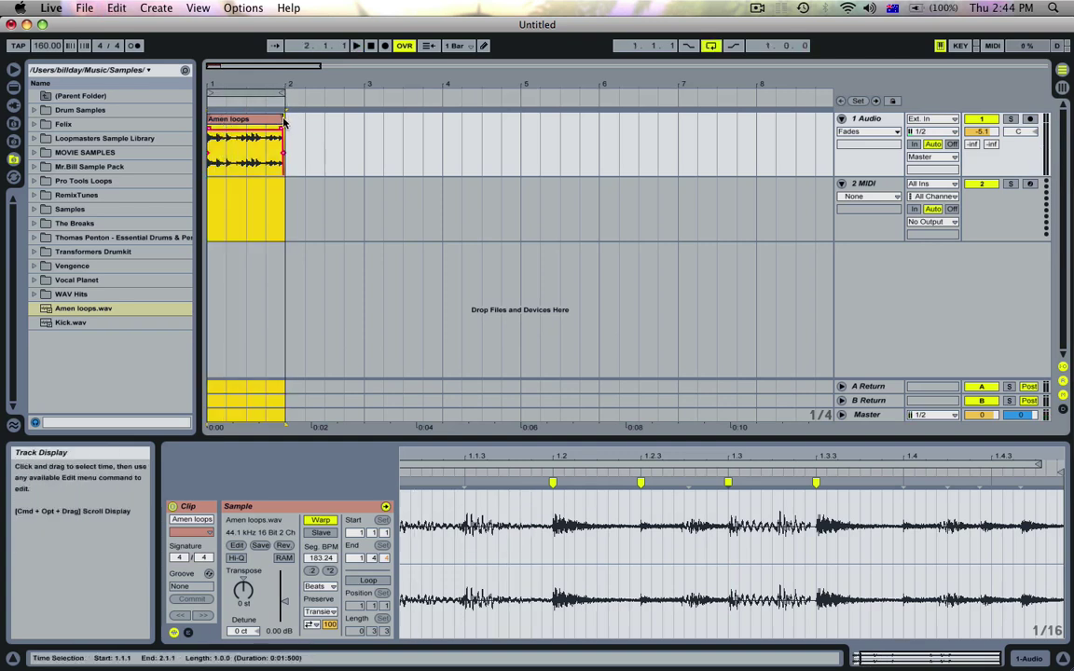
{"action": "key", "text": "super+j"}
- Turn on the metronome and audition the one-bar loop against it
{"action": "left_click", "coordinate": [134, 46]}
{"action": "key", "text": "space"}
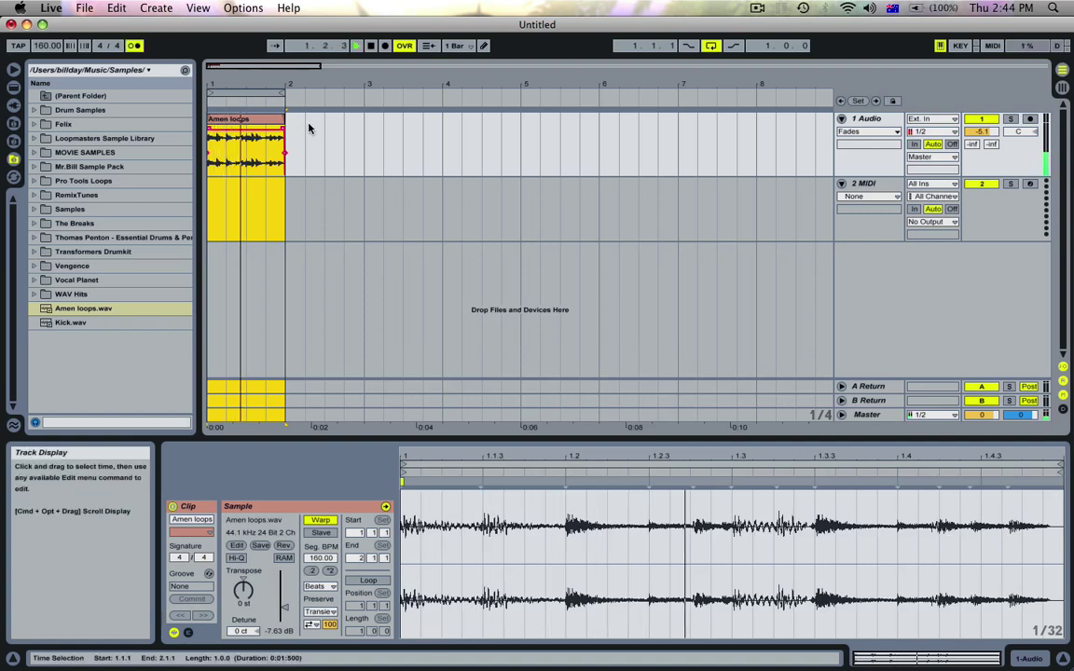
{"action": "left_click", "coordinate": [302, 132]}
{"action": "key", "text": "space"}
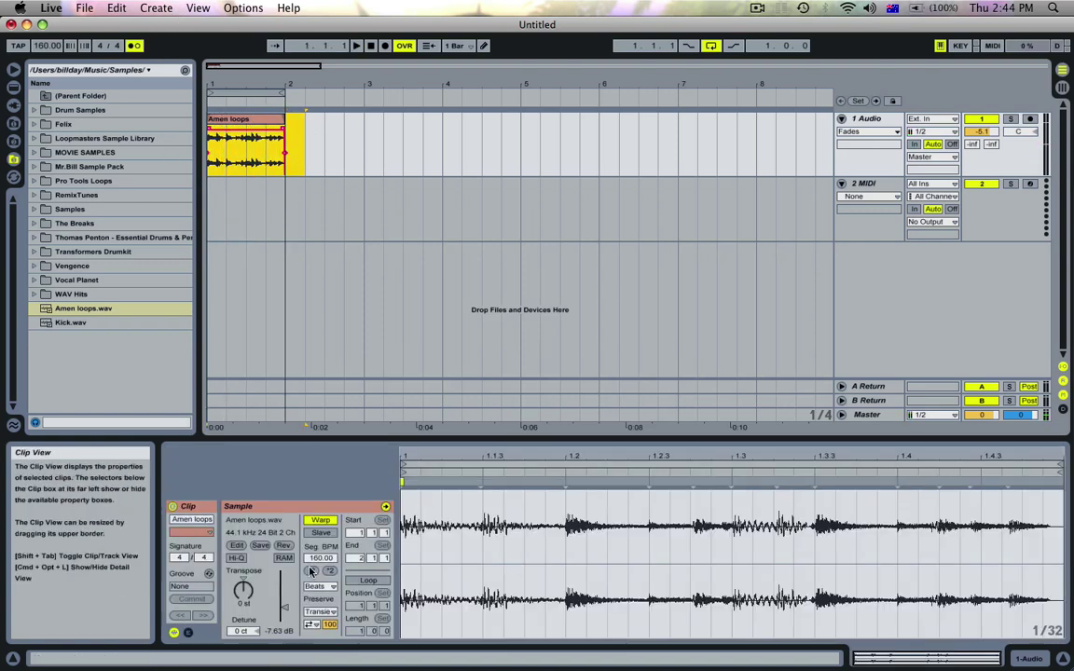
- Turn off transient looping for the clip, set its transient envelope to 25 and audition the result
{"action": "left_click", "coordinate": [312, 625]}
{"action": "left_click", "coordinate": [310, 638]}
{"action": "left_click_drag", "start_coordinate": [331, 625], "coordinate": [331, 662]}
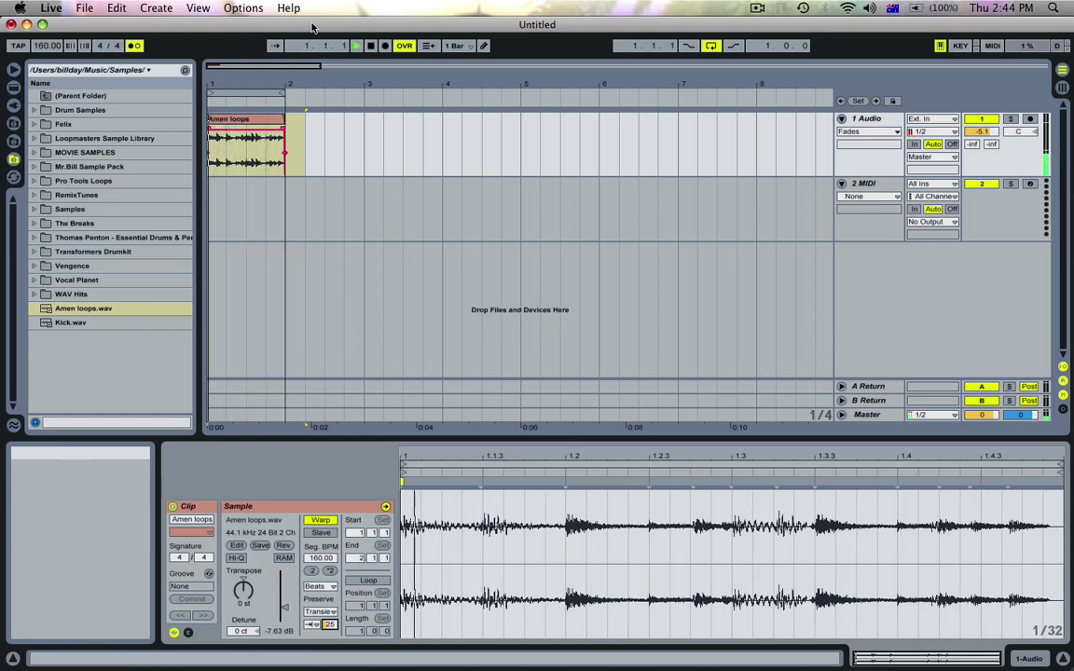
{"action": "key", "text": "space"}
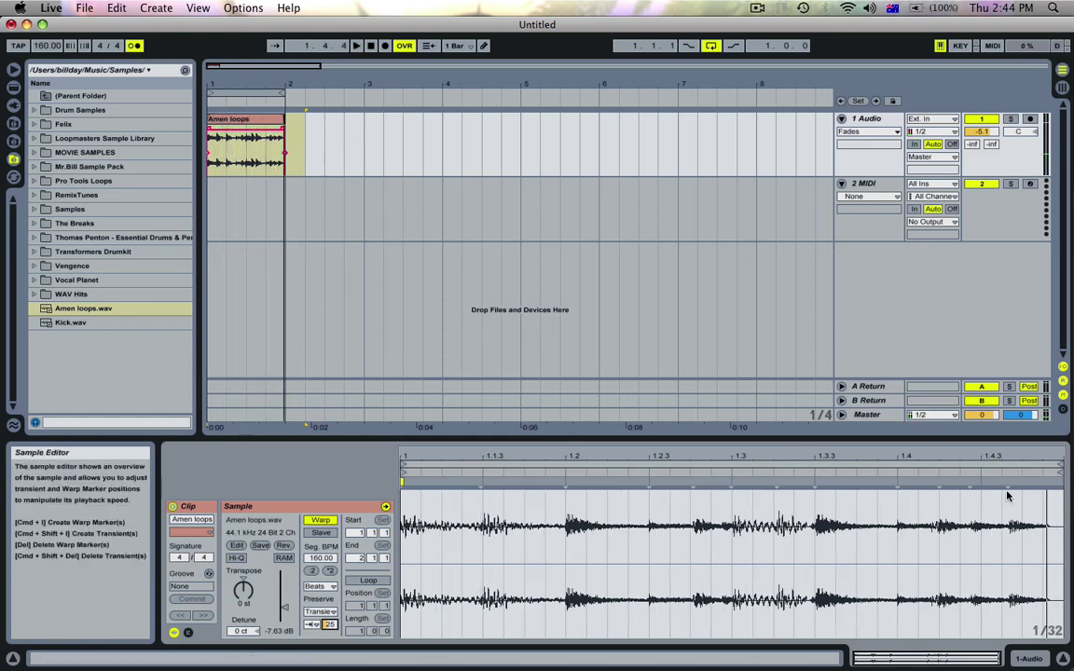
- Add warp markers near the clip's end at 1.4 and 1.4.4, moving the last hit onto 1.4.4, and play it back
{"action": "left_click", "coordinate": [1007, 484]}
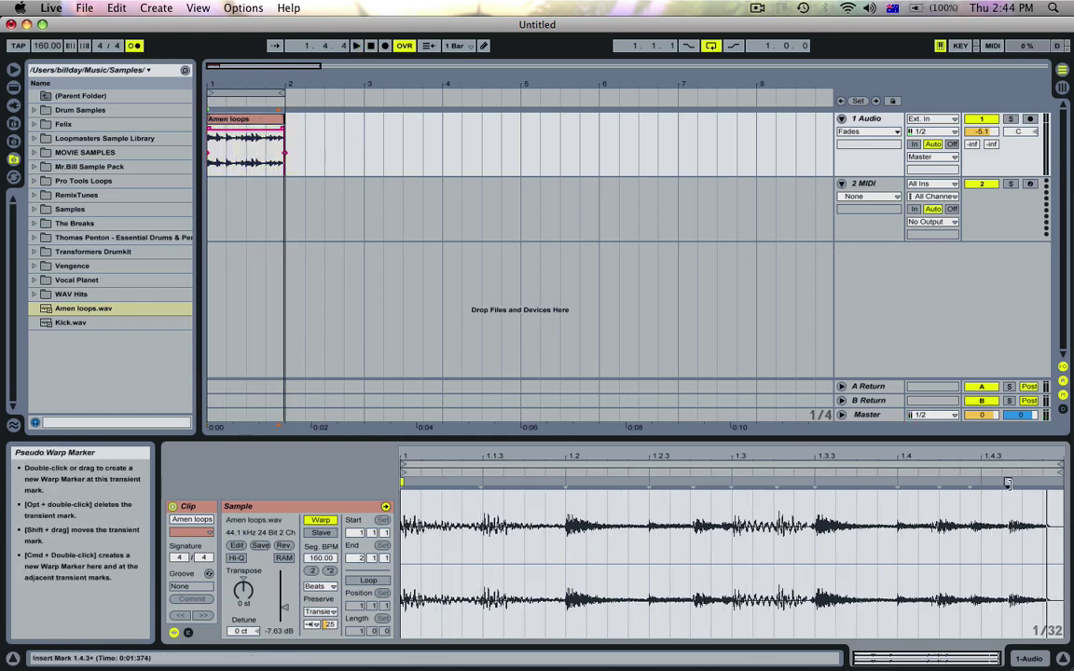
{"action": "double_click", "coordinate": [900, 484]}
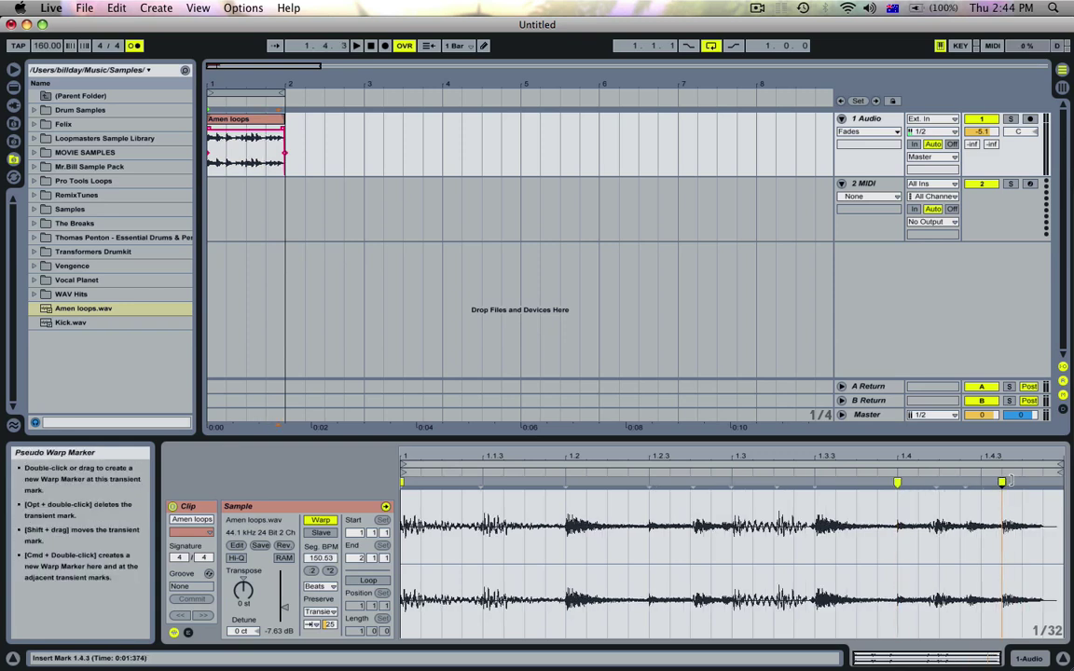
{"action": "double_click", "coordinate": [1019, 481]}
{"action": "key", "text": "space"}
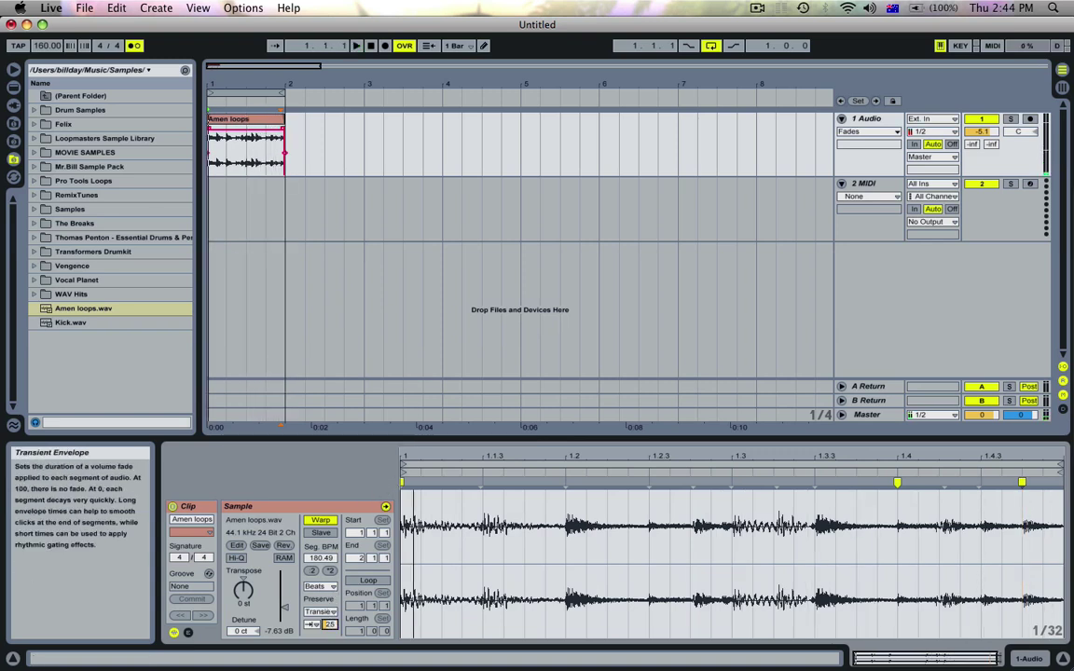
- Set the transient envelope to 100 and the tempo to 180 BPM, checking the loop with the metronome before switching it off
{"action": "left_click_drag", "start_coordinate": [328, 622], "coordinate": [278, 490]}
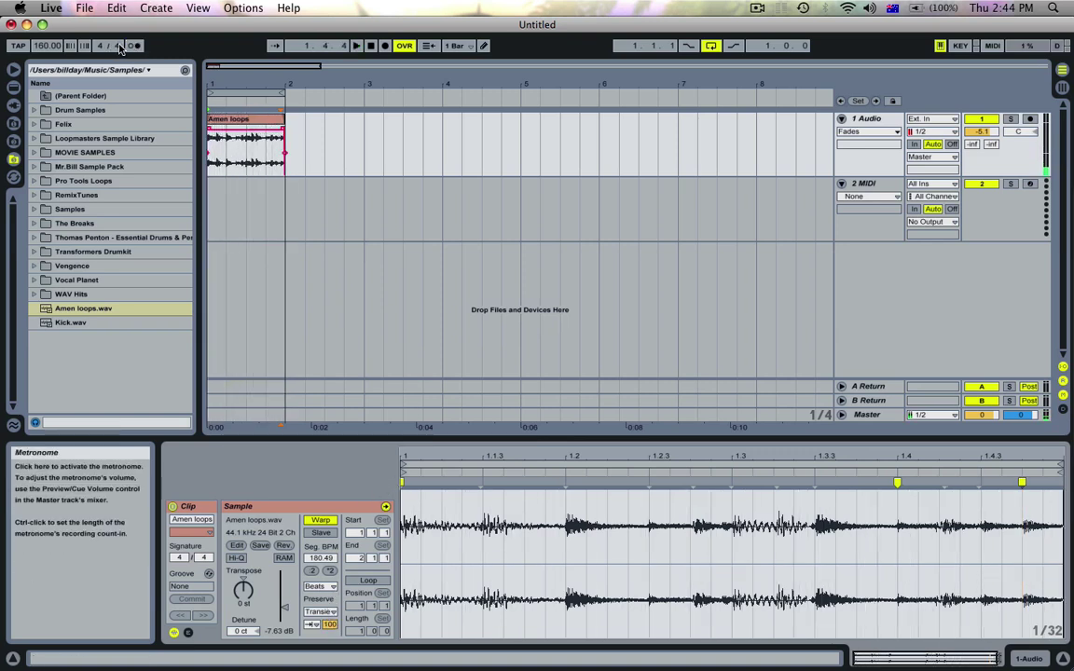
{"action": "key", "text": "space"}
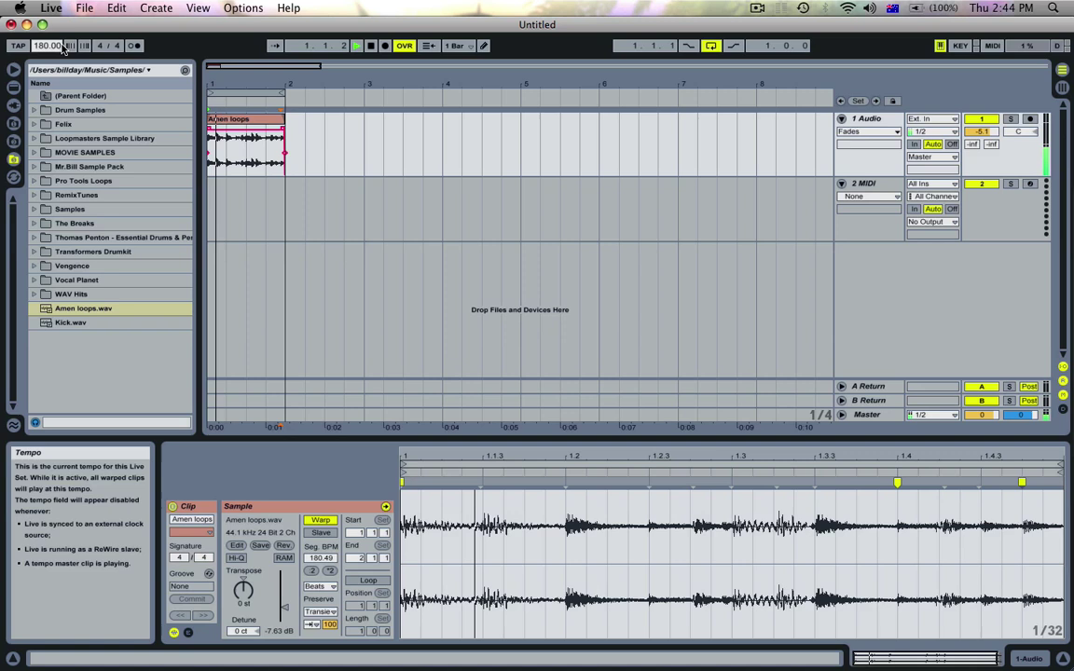
{"action": "right_click", "coordinate": [127, 49]}
{"action": "left_click", "coordinate": [128, 49]}
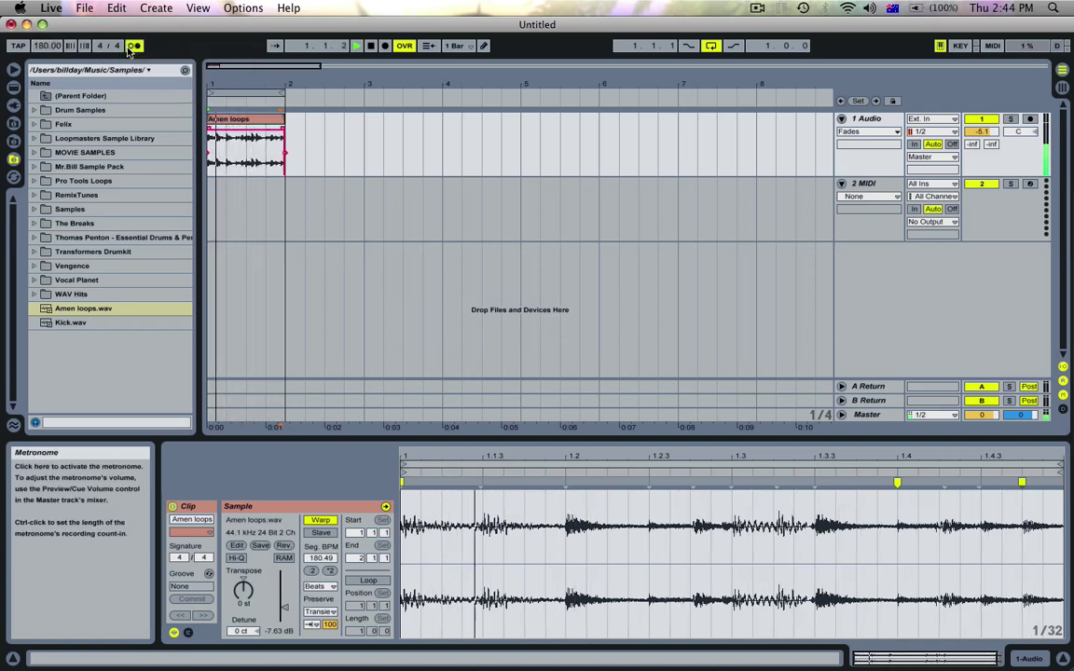
{"action": "key", "text": "space"}
{"action": "left_click", "coordinate": [130, 48]}
- Duplicate the 1 Audio track twice and delete the empty MIDI track
{"action": "left_click_drag", "start_coordinate": [253, 82], "coordinate": [271, 121]}
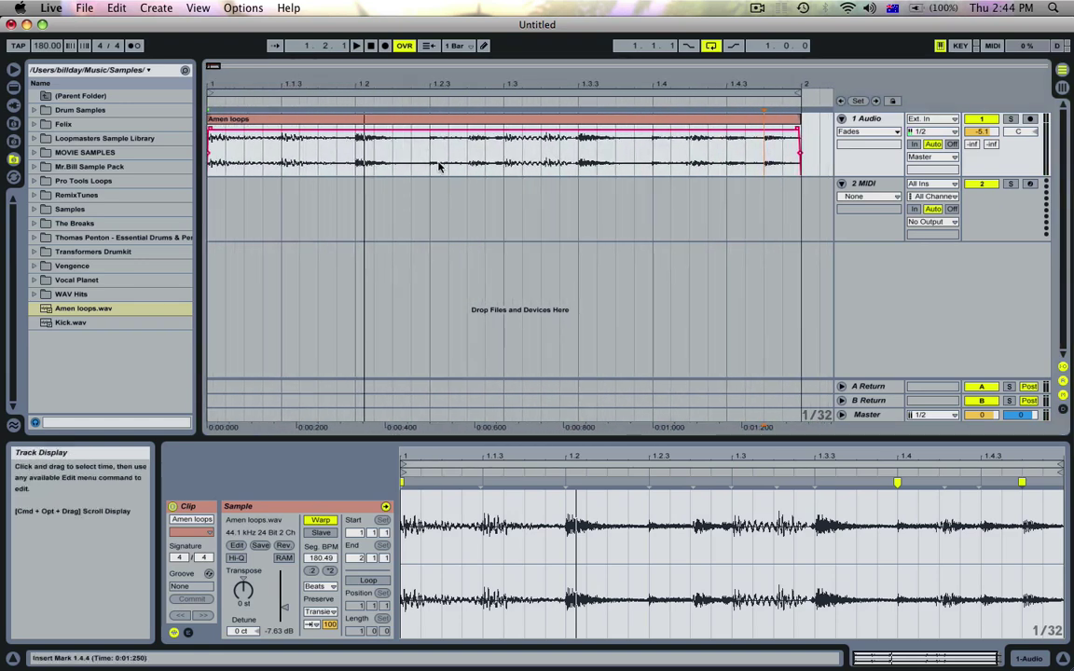
{"action": "left_click", "coordinate": [865, 120]}
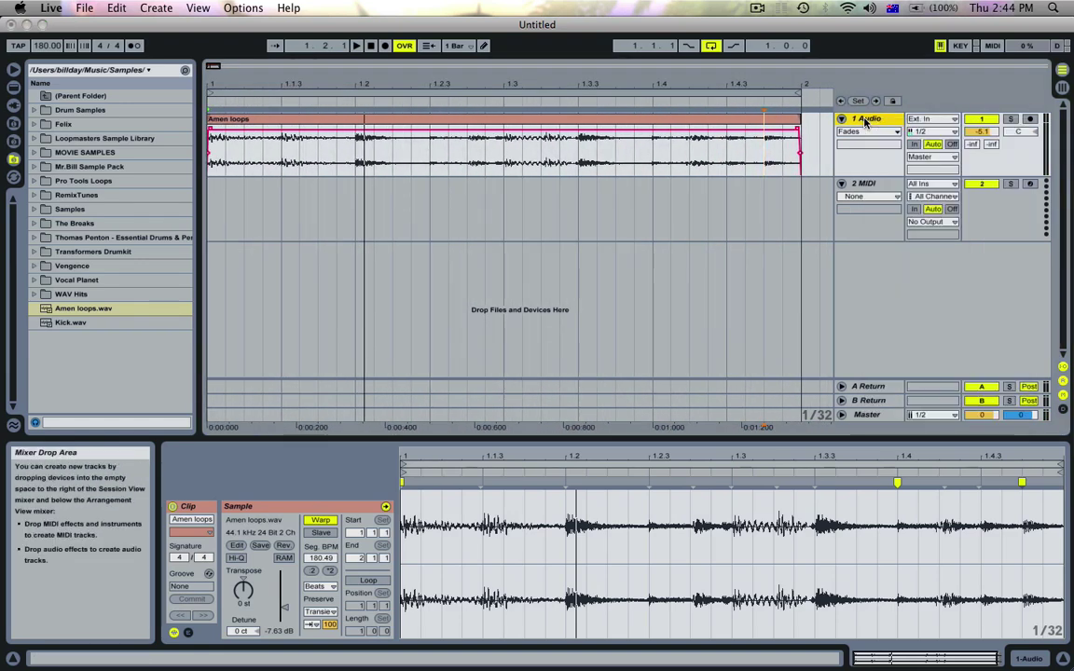
{"action": "key", "text": "super+d"}
{"action": "key", "text": "super+d"}
{"action": "left_click", "coordinate": [861, 319]}
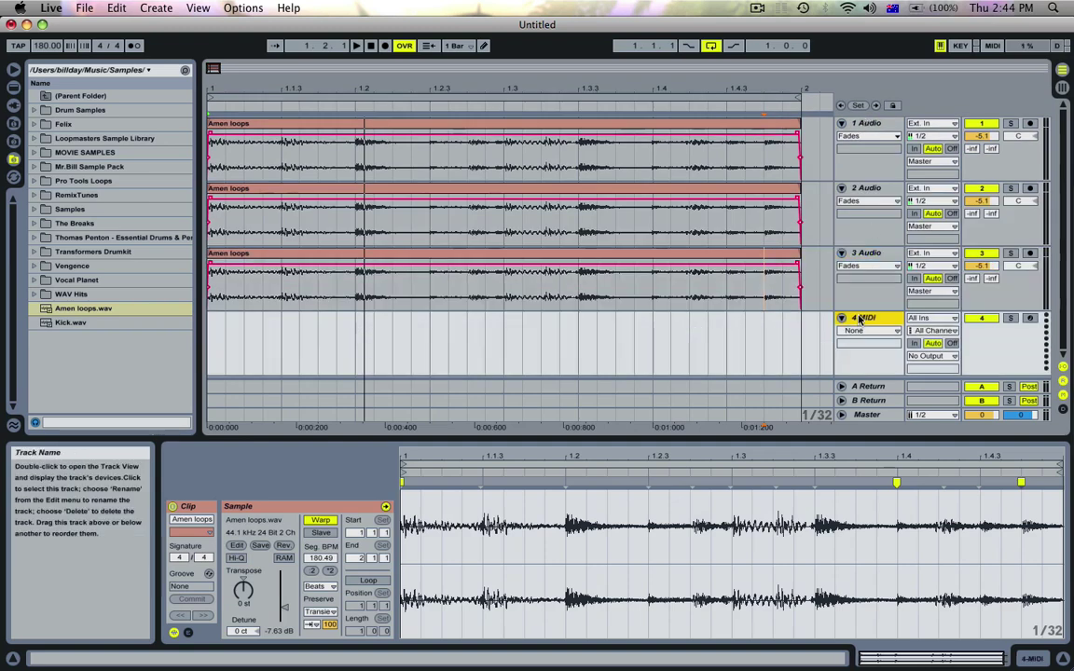
{"action": "key", "text": "BackSpace"}
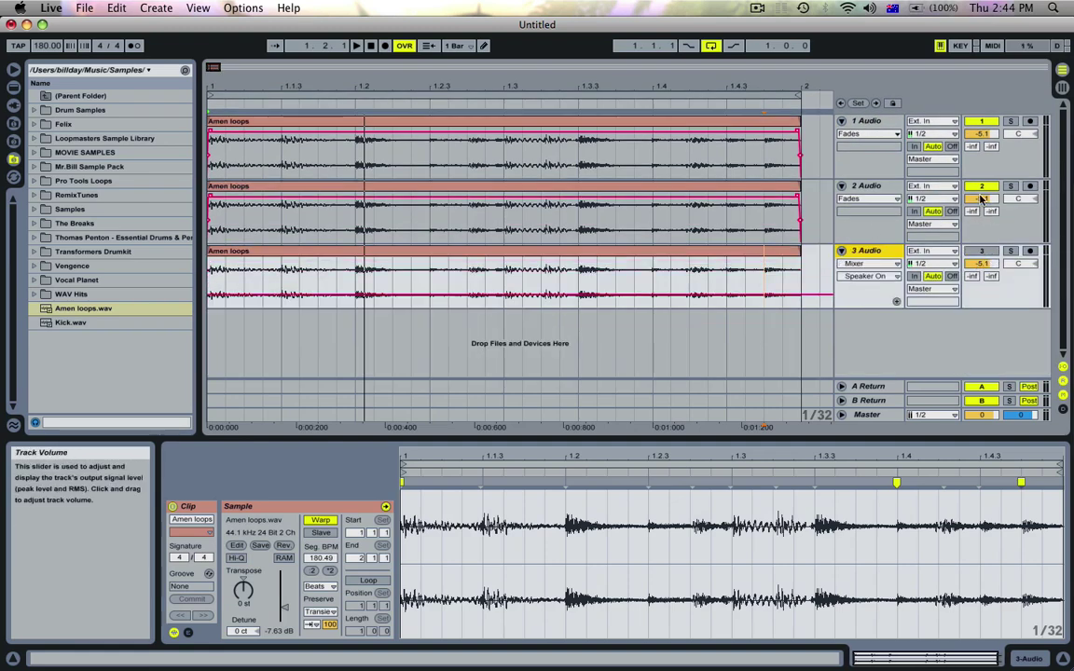
- Deactivate and fold the duplicate tracks 2 Audio and 3 Audio
{"action": "left_click", "coordinate": [975, 186]}
{"action": "left_click", "coordinate": [885, 186]}
{"action": "key", "text": "Left"}
{"action": "key", "text": "Down"}
{"action": "key", "text": "Left"}
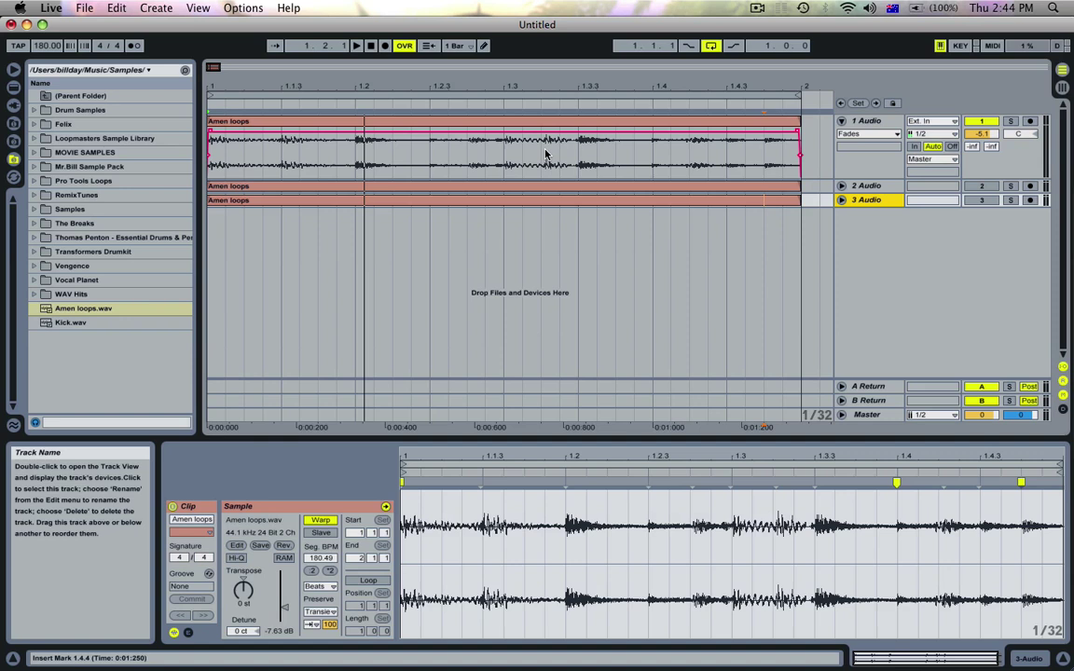
- Trim the audio before 1.1.3 to an opening 1/32-note slice and duplicate that slice with its gap to 1.1.2
{"action": "left_click", "coordinate": [337, 151]}
{"action": "right_click", "coordinate": [268, 150]}
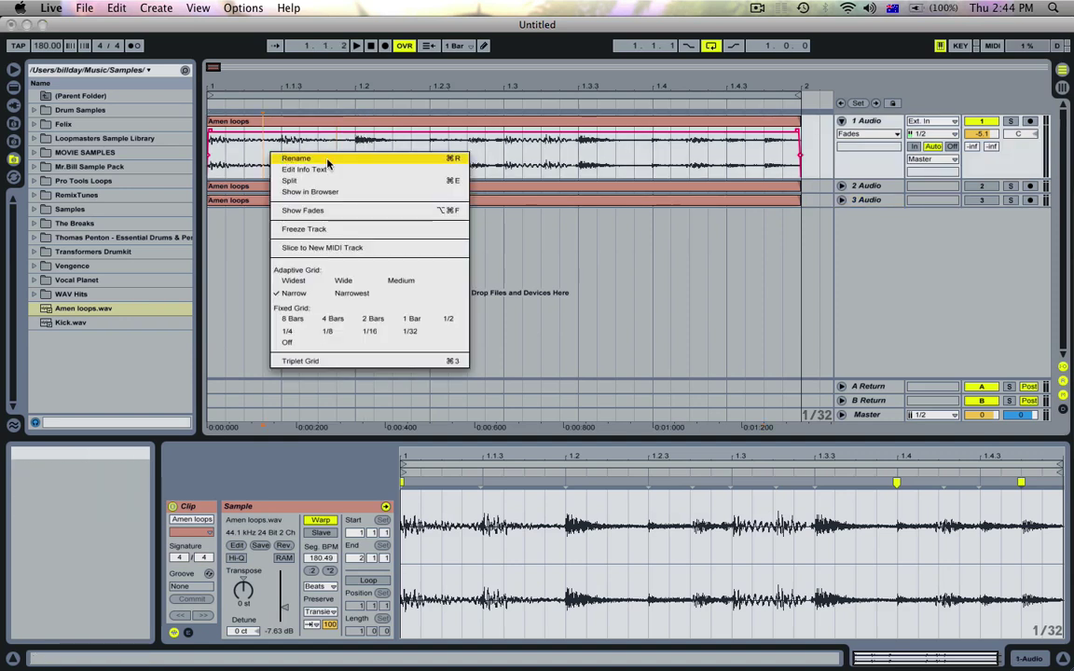
{"action": "left_click", "coordinate": [486, 157]}
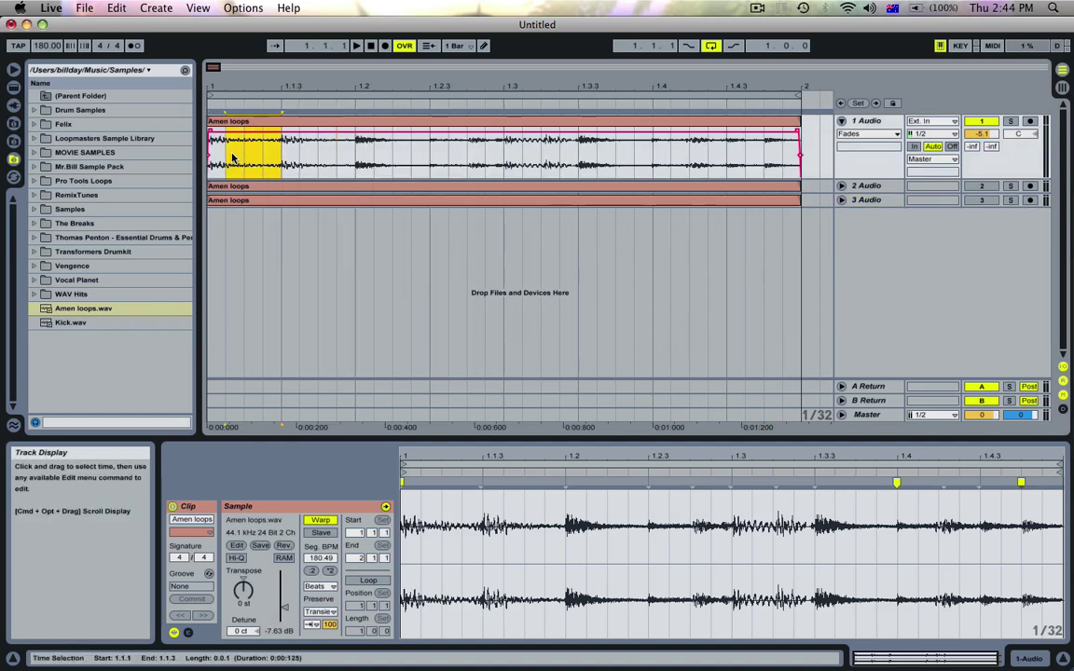
{"action": "key", "text": "Delete"}
{"action": "left_click_drag", "start_coordinate": [240, 158], "coordinate": [208, 157]}
{"action": "key", "text": "super+d"}
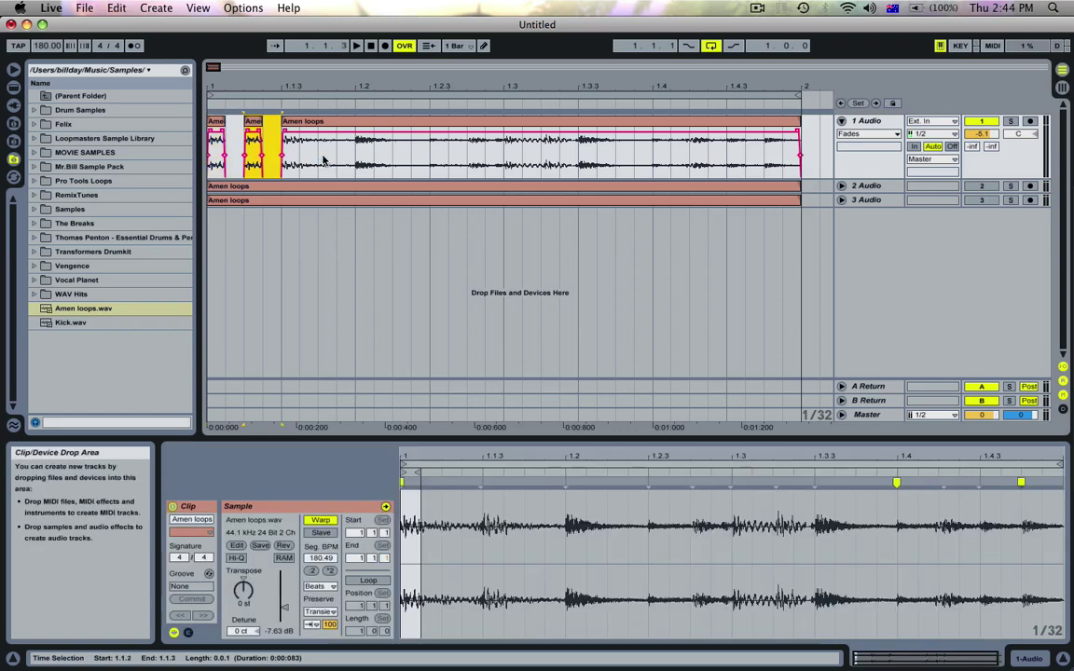
- Repeat the 1/32-note slice at 1.1.3 three times up to 1.2, and split off and reverse the segment from 1.2 to 1.2.3
{"action": "left_click_drag", "start_coordinate": [319, 160], "coordinate": [427, 160]}
{"action": "key", "text": "super+d"}
{"action": "key", "text": "super+d"}
{"action": "key", "text": "super+d"}
{"action": "key", "text": "super+e"}
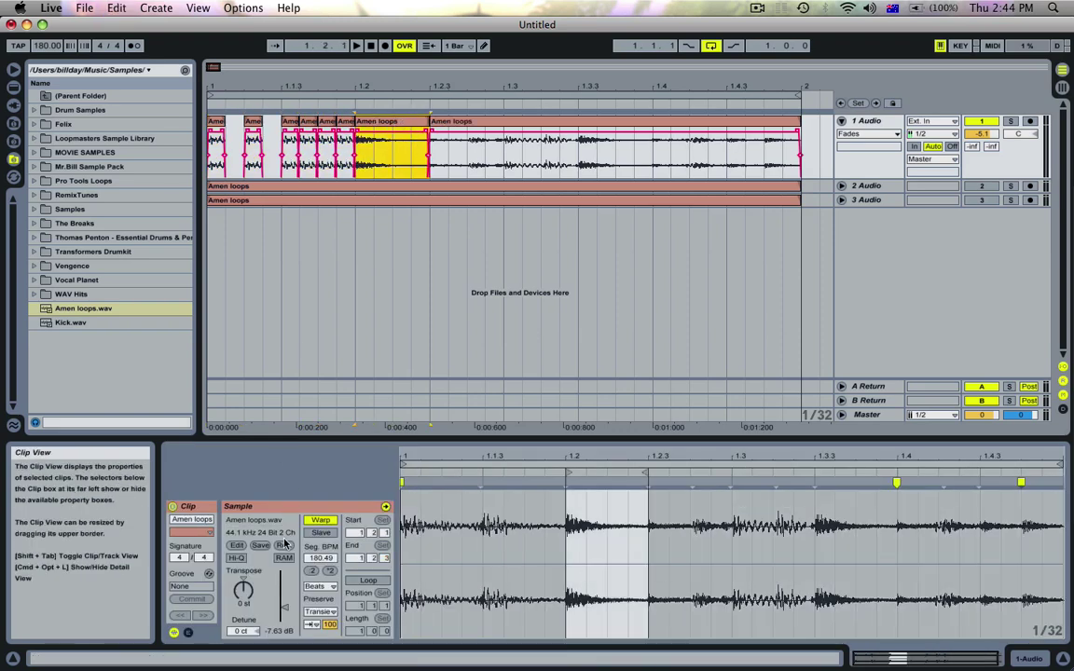
{"action": "left_click", "coordinate": [284, 544]}
- Cut out the 1/32 note just before 1.2.4 and duplicate a 1/128-note slice twice from 1.2.4 as a stutter
{"action": "left_click_drag", "start_coordinate": [449, 154], "coordinate": [465, 153]}
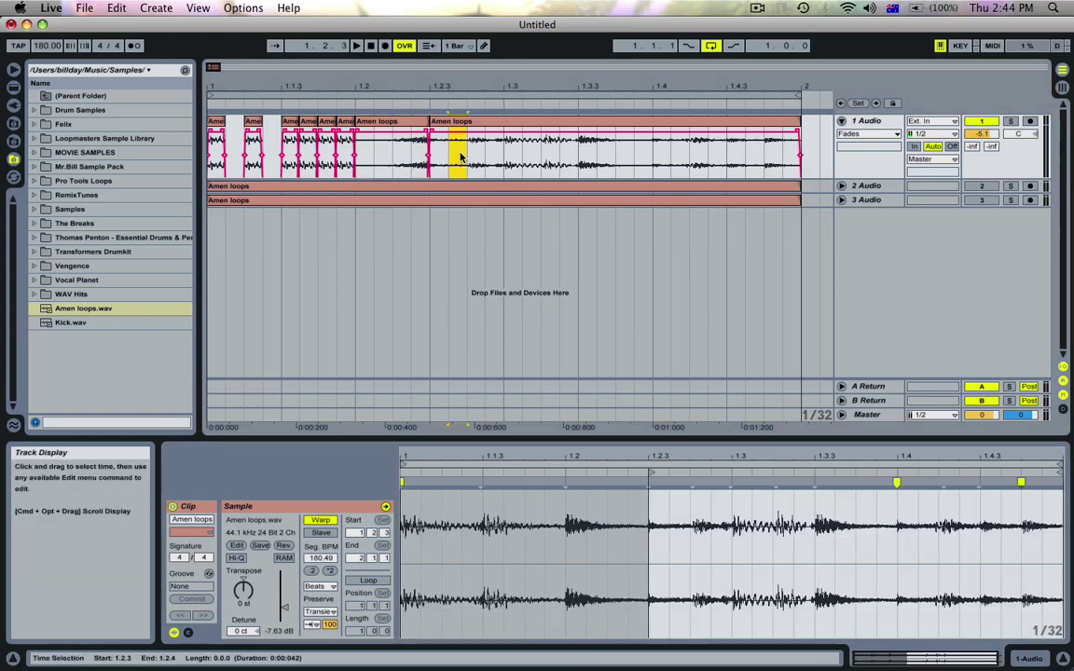
{"action": "key", "text": "super+x"}
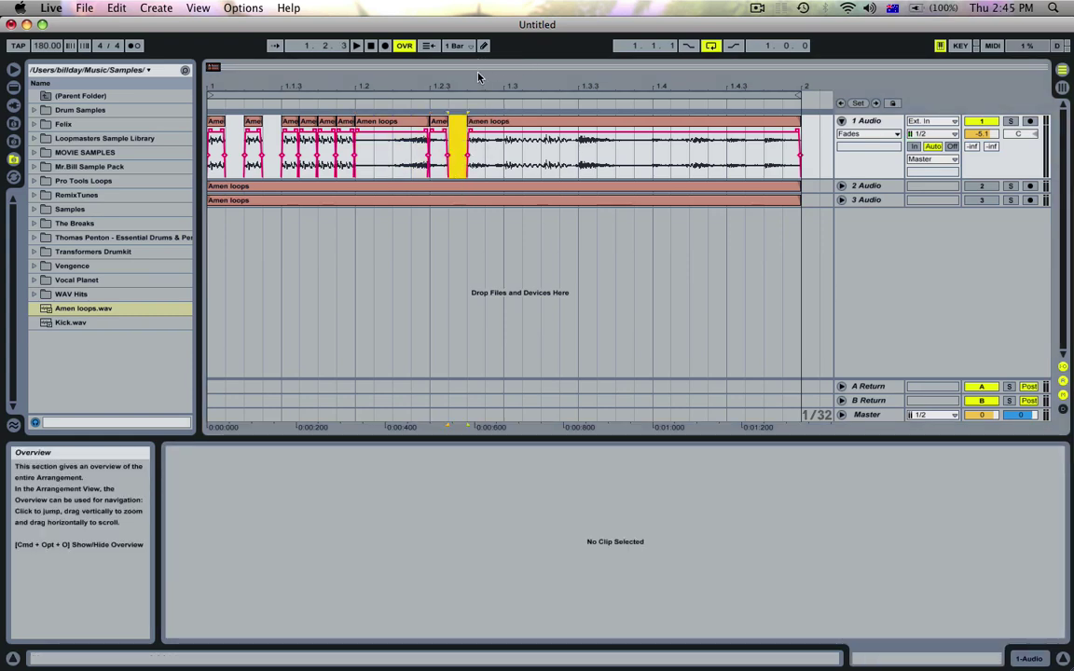
{"action": "left_click_drag", "start_coordinate": [479, 84], "coordinate": [455, 175]}
{"action": "key", "text": "super+d"}
{"action": "key", "text": "super+d"}
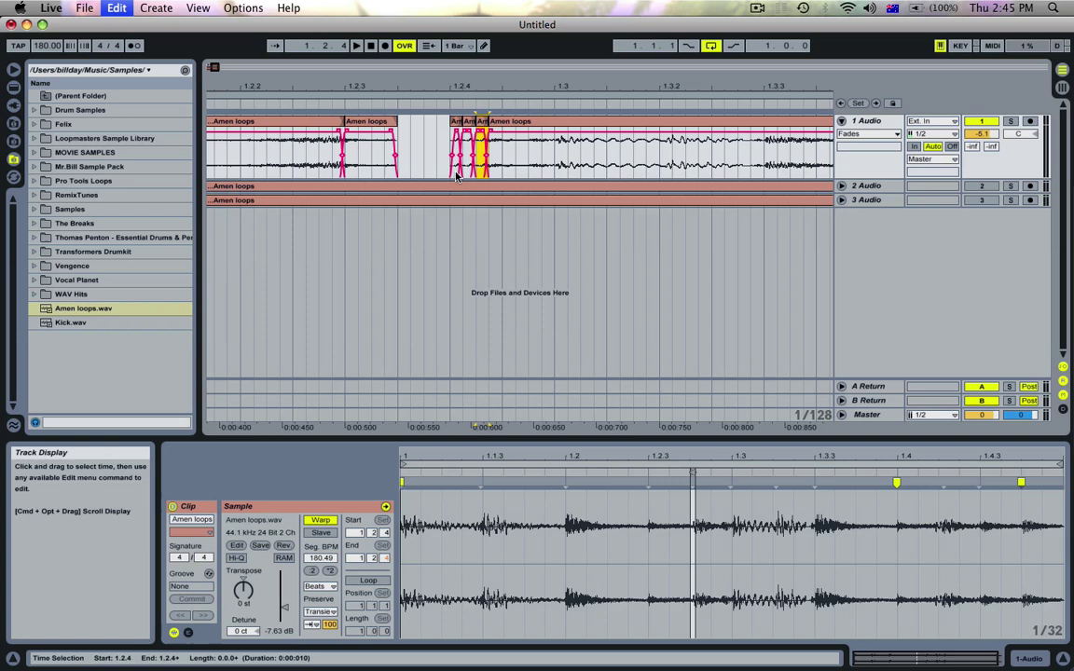
- Hide the clip fades on track 1 Audio by setting its displayed envelope to None
{"action": "right_click", "coordinate": [524, 157]}
{"action": "left_click", "coordinate": [743, 148]}
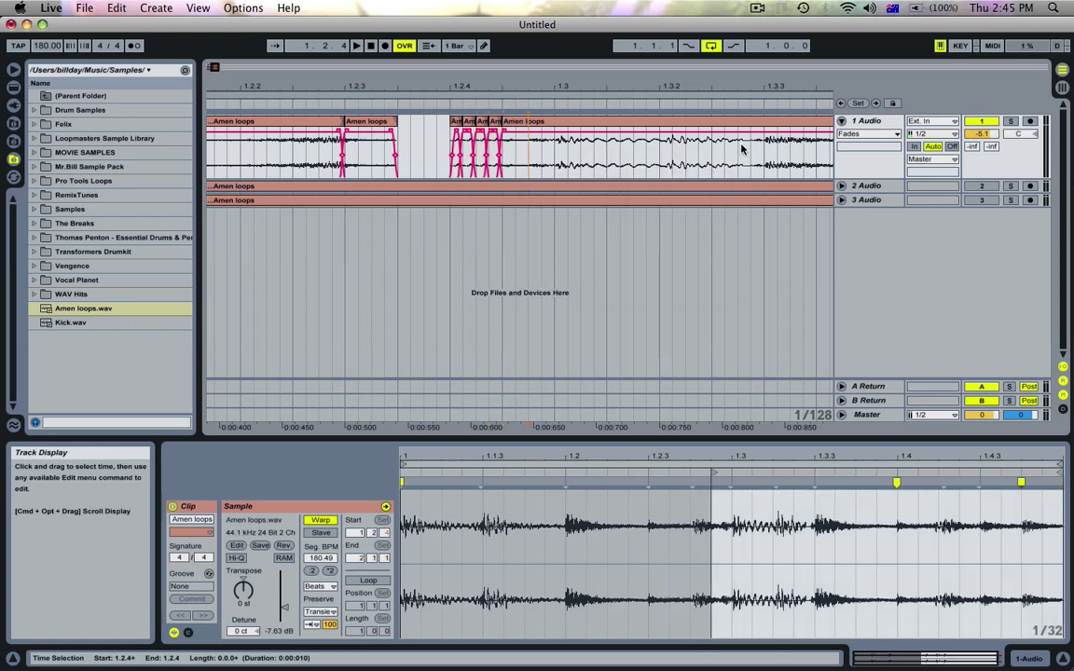
{"action": "left_click", "coordinate": [856, 134]}
{"action": "left_click", "coordinate": [850, 144]}
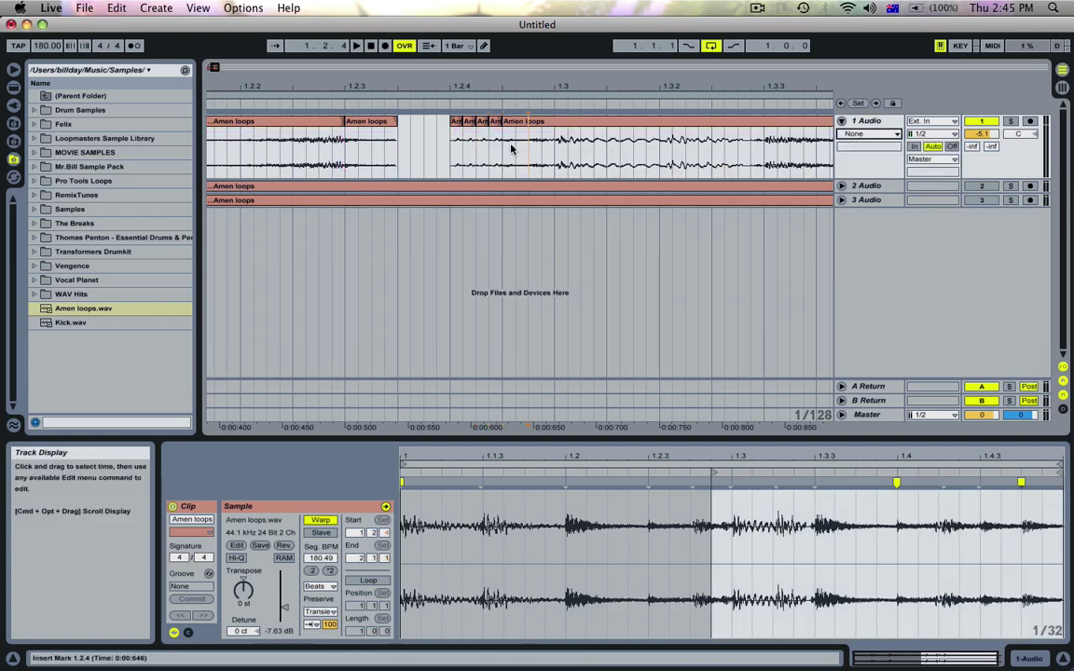
- Repeat the 1/128-note slice after 1.2.4 until the stutter reaches 1.3, and play it back
{"action": "left_click_drag", "start_coordinate": [513, 148], "coordinate": [505, 148]}
{"action": "key", "text": "super+d"}
{"action": "key", "text": "super+d"}
{"action": "key", "text": "super+d"}
{"action": "left_click", "coordinate": [409, 163]}
{"action": "key", "text": "space"}
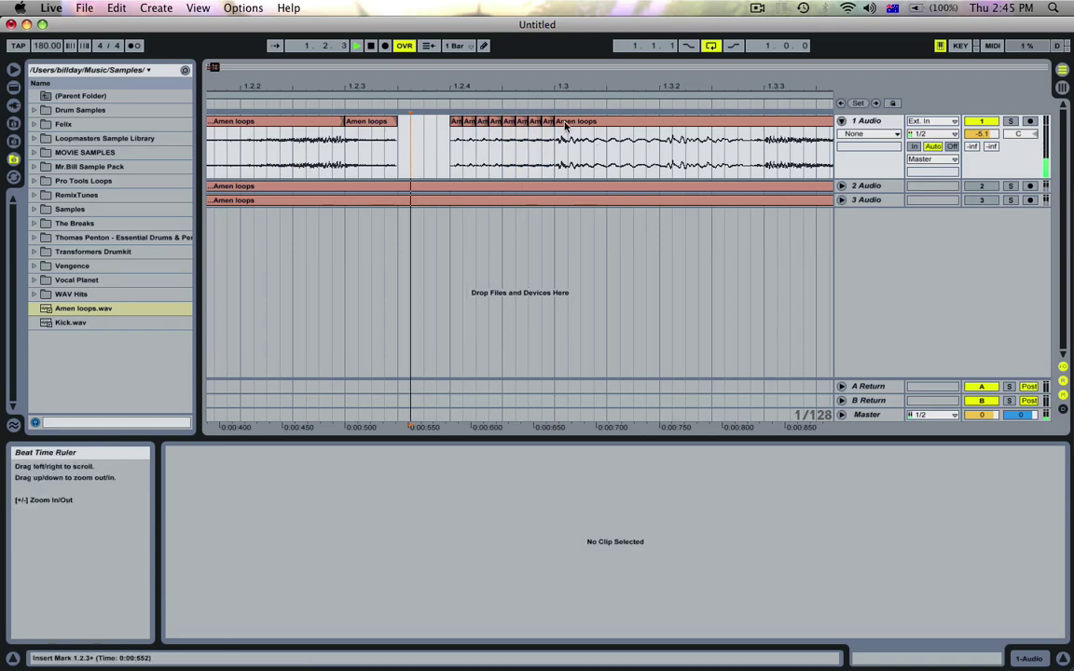
{"action": "key", "text": "space"}
{"action": "key", "text": "space"}
{"action": "key", "text": "space"}
{"action": "key", "text": "space"}
{"action": "key", "text": "space"}
- Cut two 1/64-note gaps out of the audio between 1.3 and 1.3.2
{"action": "left_click", "coordinate": [581, 160]}
{"action": "left_click_drag", "start_coordinate": [580, 160], "coordinate": [712, 148]}
{"action": "key", "text": "Delete"}
{"action": "key", "text": "Delete"}
- Repeat a 1/128-note slice from 1.3.2 up to 1.3.3 and play back the new stutter
{"action": "key", "text": "super+d"}
{"action": "key", "text": "super+d"}
{"action": "key", "text": "super+d"}
{"action": "key", "text": "super+d"}
{"action": "key", "text": "super+d"}
{"action": "key", "text": "super+d"}
{"action": "left_click", "coordinate": [489, 149]}
{"action": "key", "text": "space"}
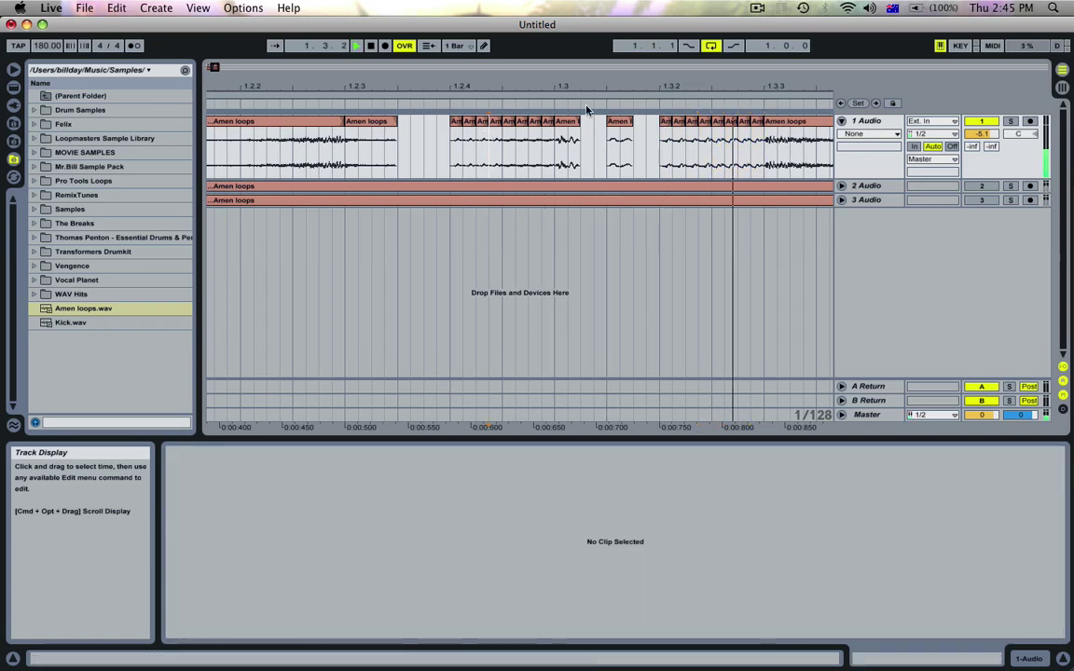
{"action": "key", "text": "space"}
{"action": "key", "text": "space"}
{"action": "key", "text": "space"}
- Duplicate the 1/32 note just before 1.3.4 twice to fill up to 1.4, and play it back
{"action": "left_click_drag", "start_coordinate": [606, 86], "coordinate": [318, 149]}
{"action": "left_click", "coordinate": [211, 120]}
{"action": "key", "text": "space"}
{"action": "key", "text": "space"}
{"action": "key", "text": "super+d"}
{"action": "key", "text": "super+d"}
{"action": "left_click", "coordinate": [290, 157]}
{"action": "key", "text": "space"}
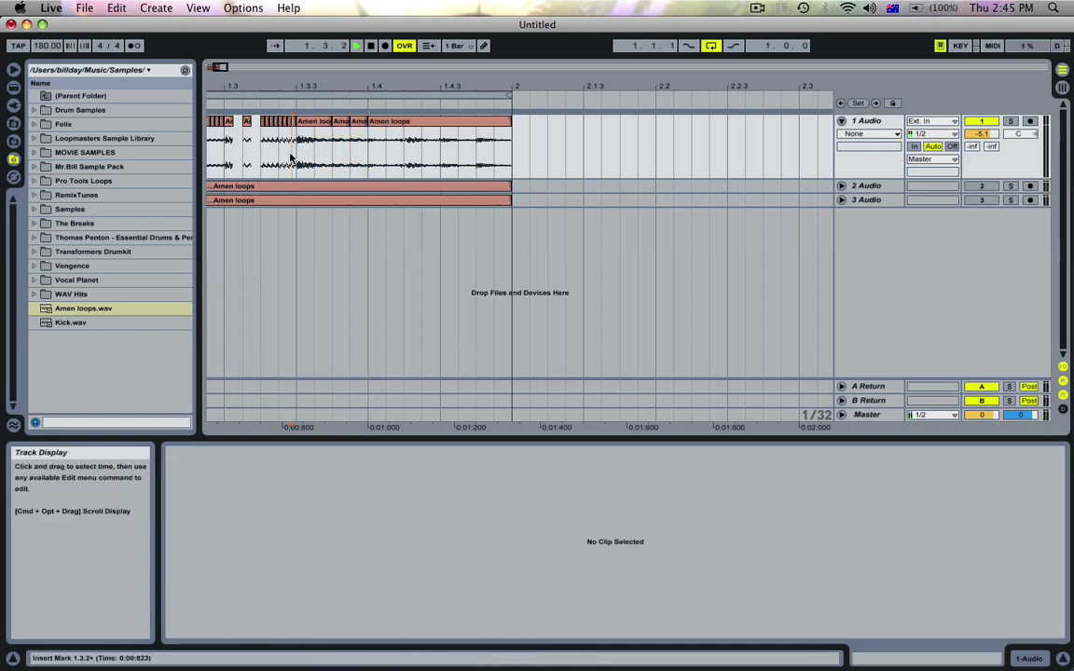
- Duplicate the 1/32-note slice at 1.4 twice and play back the repeated hits
{"action": "left_click_drag", "start_coordinate": [390, 151], "coordinate": [364, 151]}
{"action": "key", "text": "super+d"}
{"action": "key", "text": "super+d"}
{"action": "left_click", "coordinate": [264, 164]}
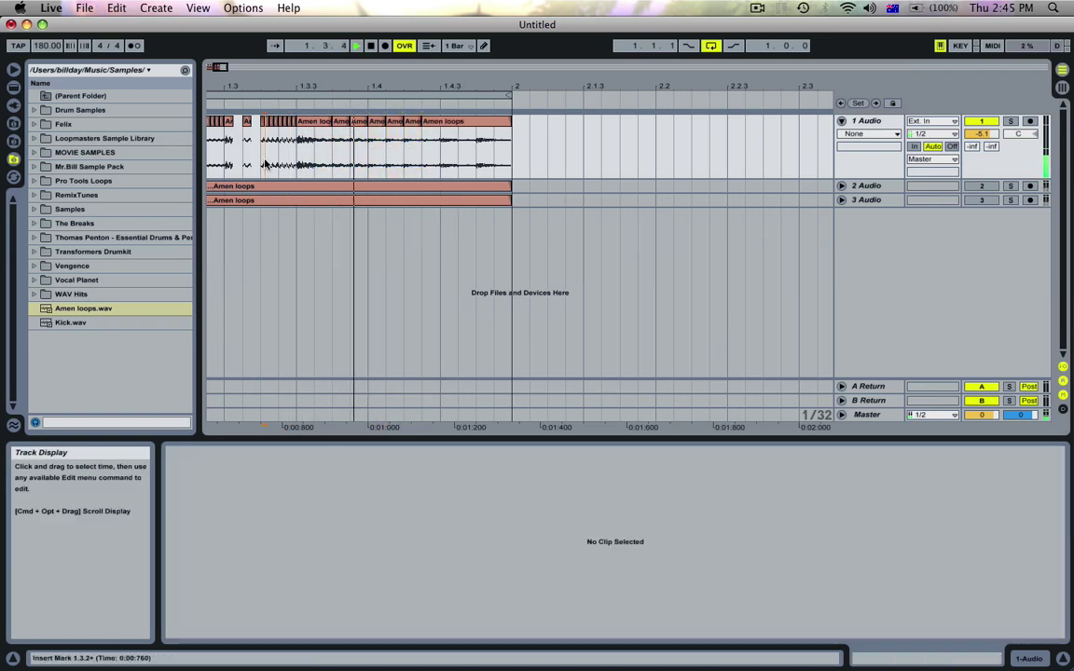
{"action": "key", "text": "space"}
- Duplicate the 1/32-note slices at 1.4.3 and 1.4.4 once each, and play the edited break
{"action": "left_click", "coordinate": [437, 146]}
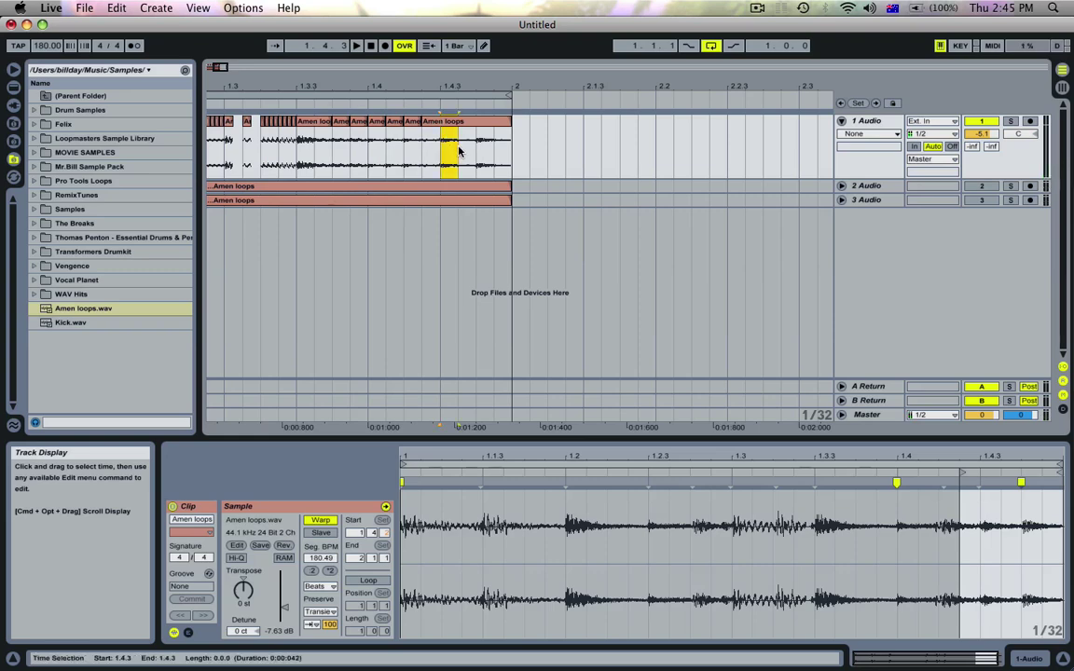
{"action": "key", "text": "super+v"}
{"action": "key", "text": "super+z"}
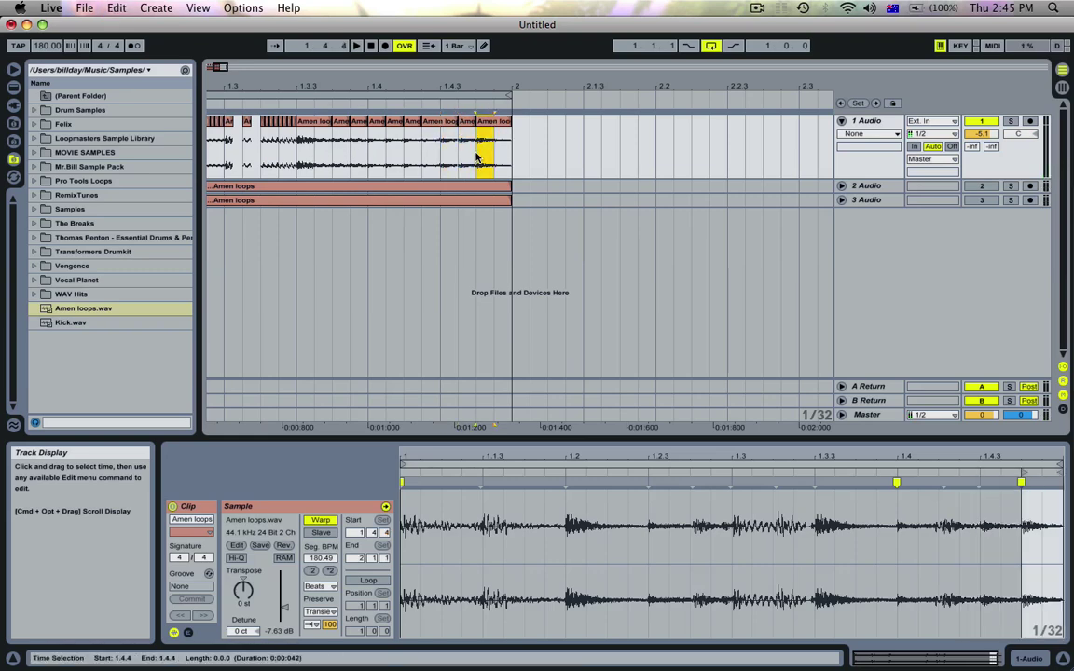
{"action": "key", "text": "super+d"}
{"action": "left_click", "coordinate": [285, 156]}
{"action": "key", "text": "space"}
{"action": "left_click_drag", "start_coordinate": [357, 87], "coordinate": [357, 42]}
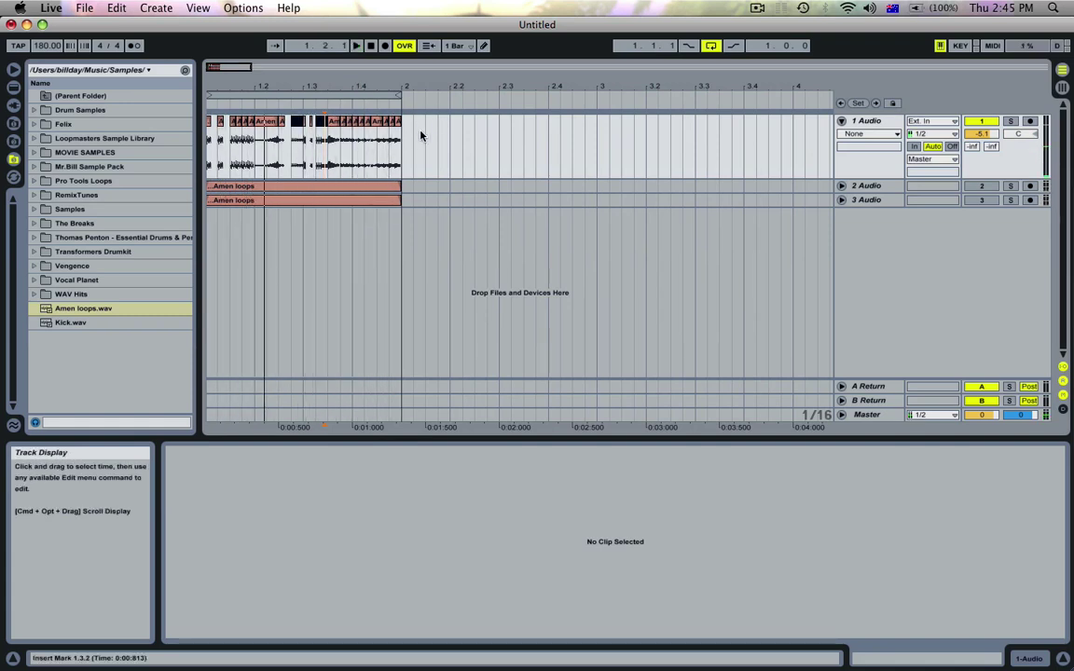
- Fold and deactivate track 1 Audio, and unfold and reactivate track 2 Audio
{"action": "left_click", "coordinate": [866, 121]}
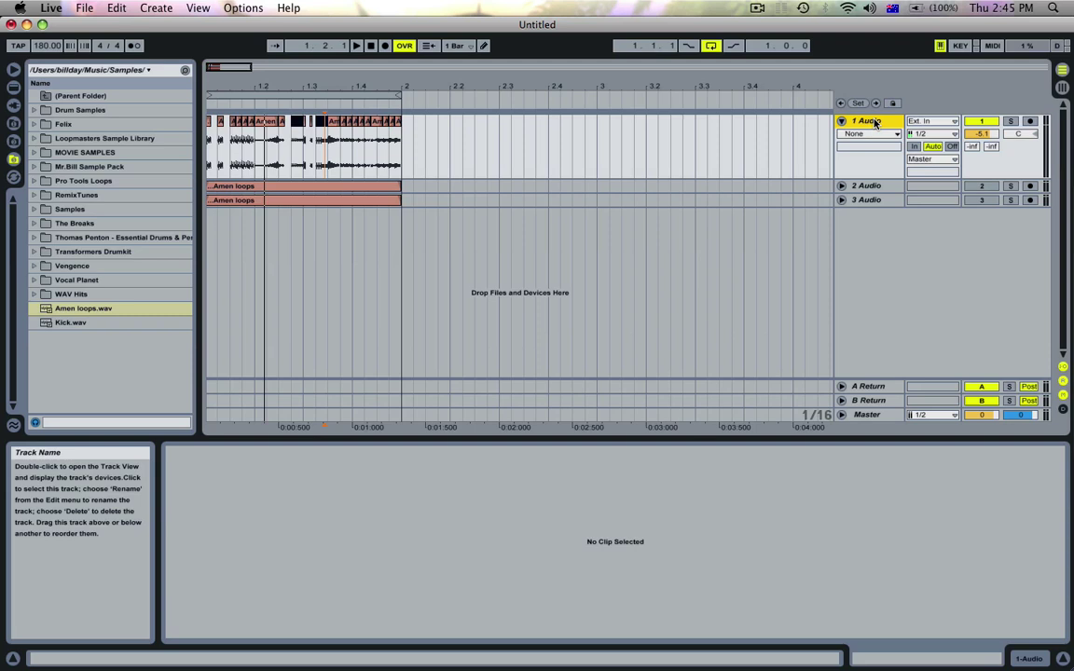
{"action": "key", "text": "Left"}
{"action": "right_click", "coordinate": [970, 118]}
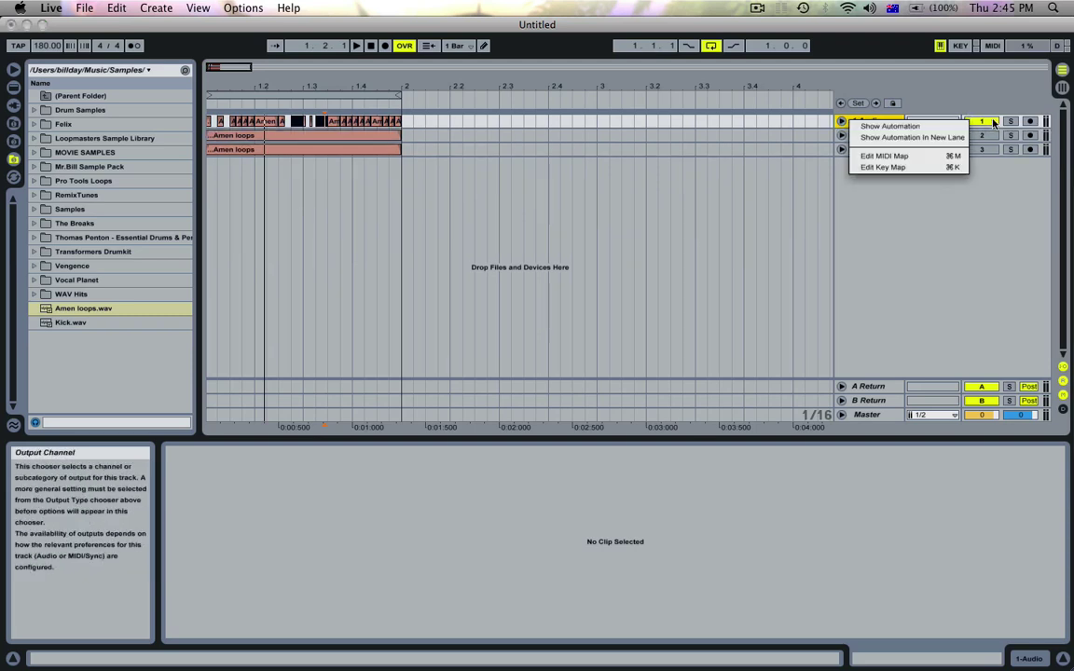
{"action": "left_click", "coordinate": [990, 119]}
{"action": "left_click", "coordinate": [976, 121]}
{"action": "left_click", "coordinate": [889, 136]}
{"action": "key", "text": "Right"}
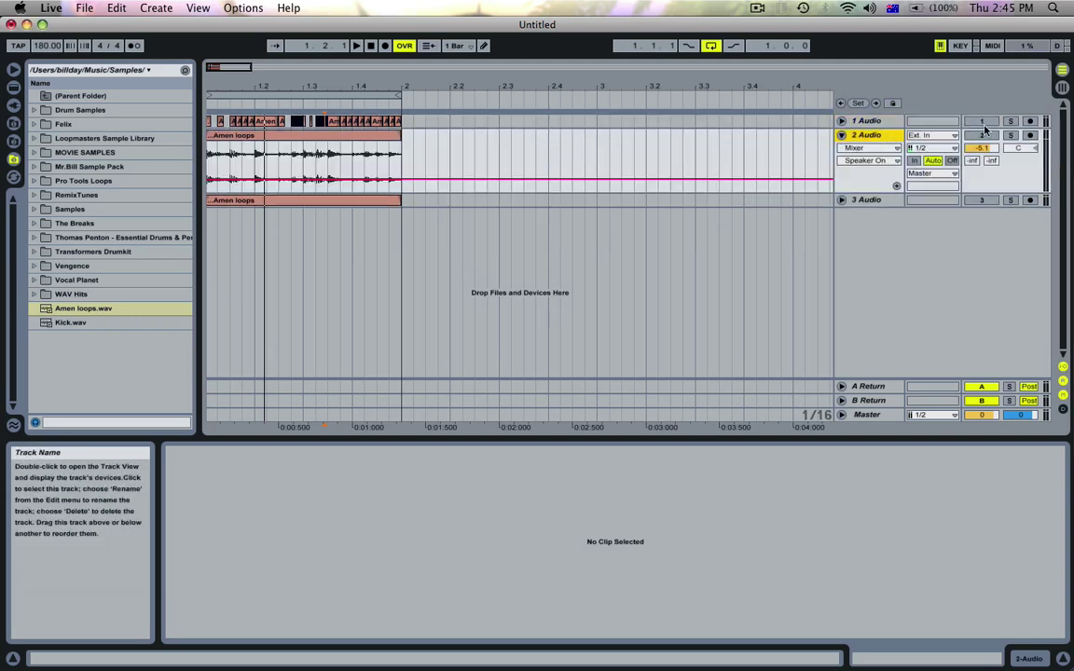
- Insert a MIDI track below 2 Audio and load the Analog instrument onto it
{"action": "key", "text": "super+t"}
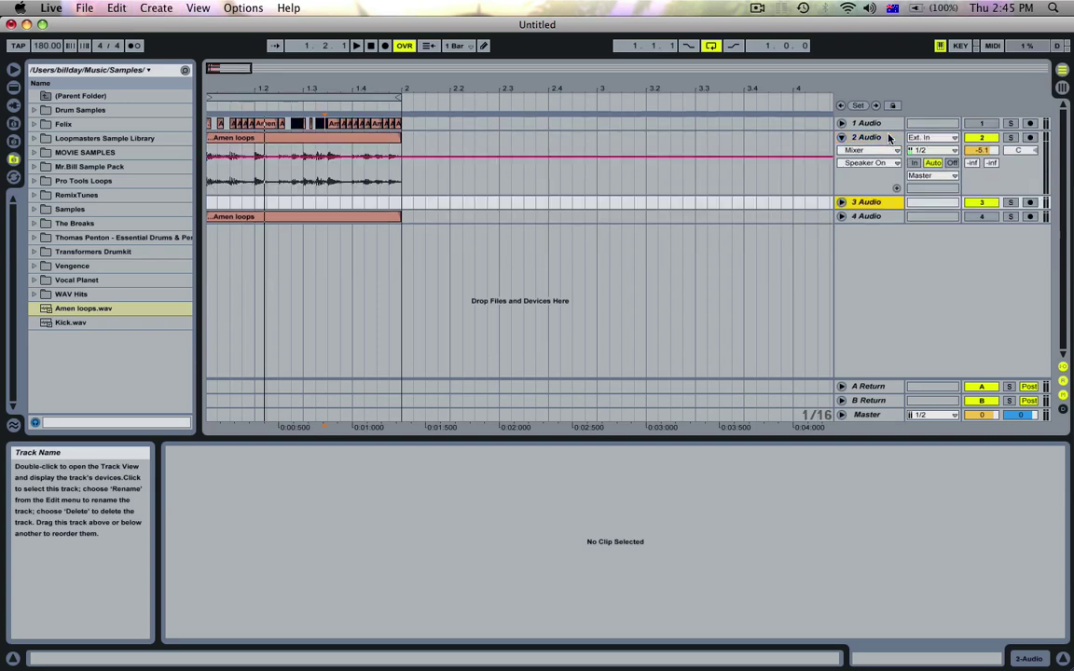
{"action": "key", "text": "super+z"}
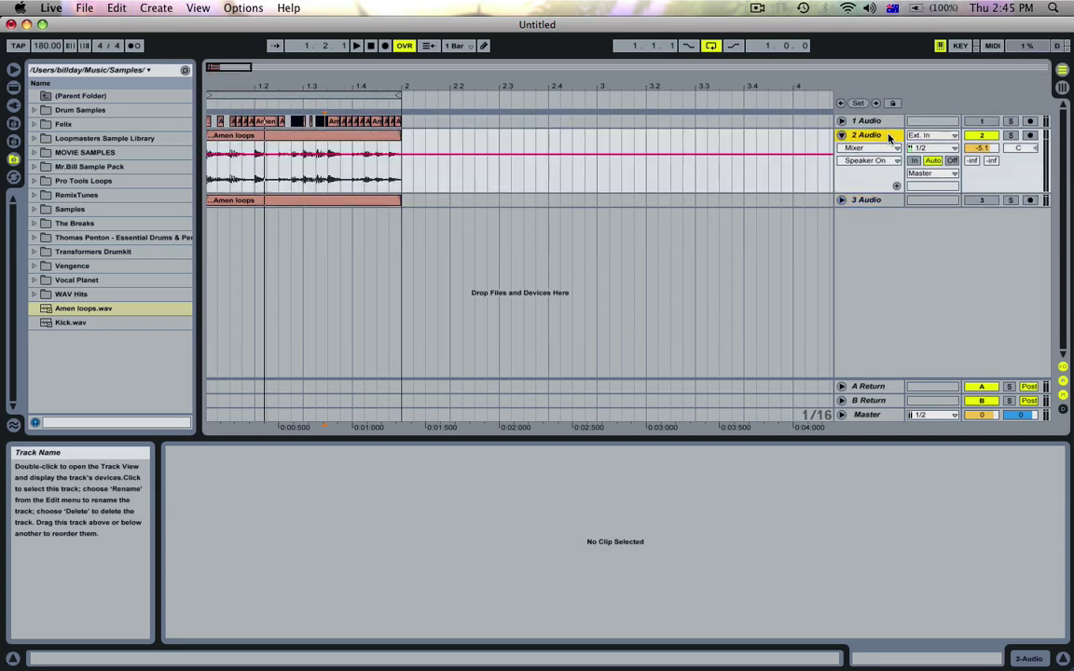
{"action": "key", "text": "super+shift+t"}
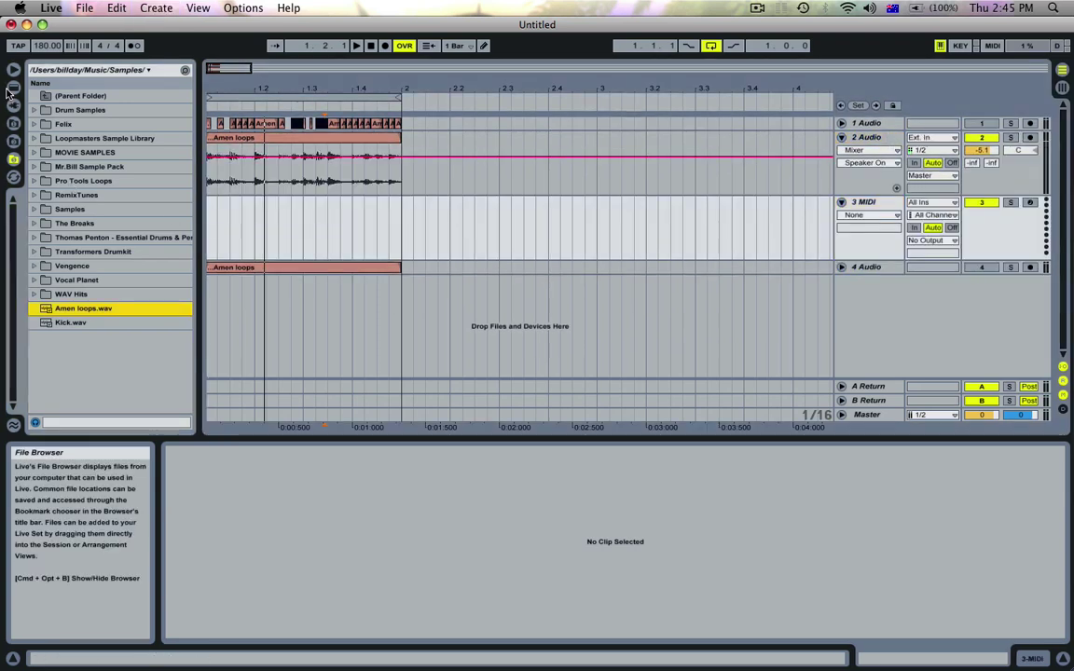
{"action": "left_click", "coordinate": [13, 87]}
{"action": "scroll", "coordinate": [77, 119], "scroll_direction": "down", "scroll_amount": 4}
{"action": "scroll", "coordinate": [77, 120], "scroll_direction": "up", "scroll_amount": 4}
{"action": "left_click_drag", "start_coordinate": [72, 138], "coordinate": [294, 200]}
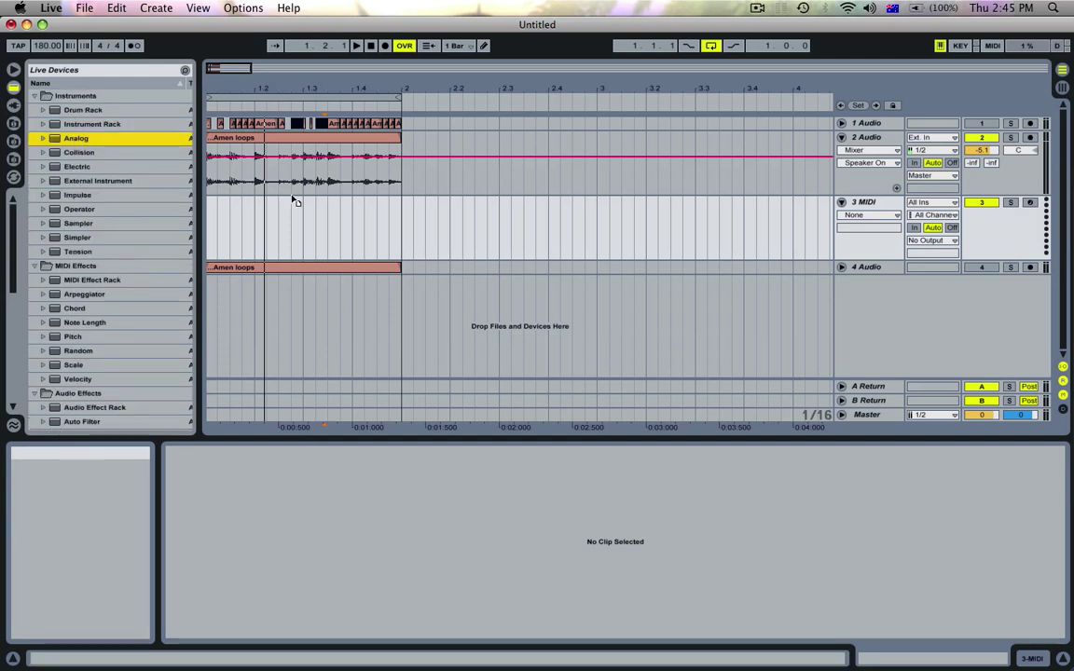
{"action": "left_click_drag", "start_coordinate": [289, 244], "coordinate": [291, 244]}
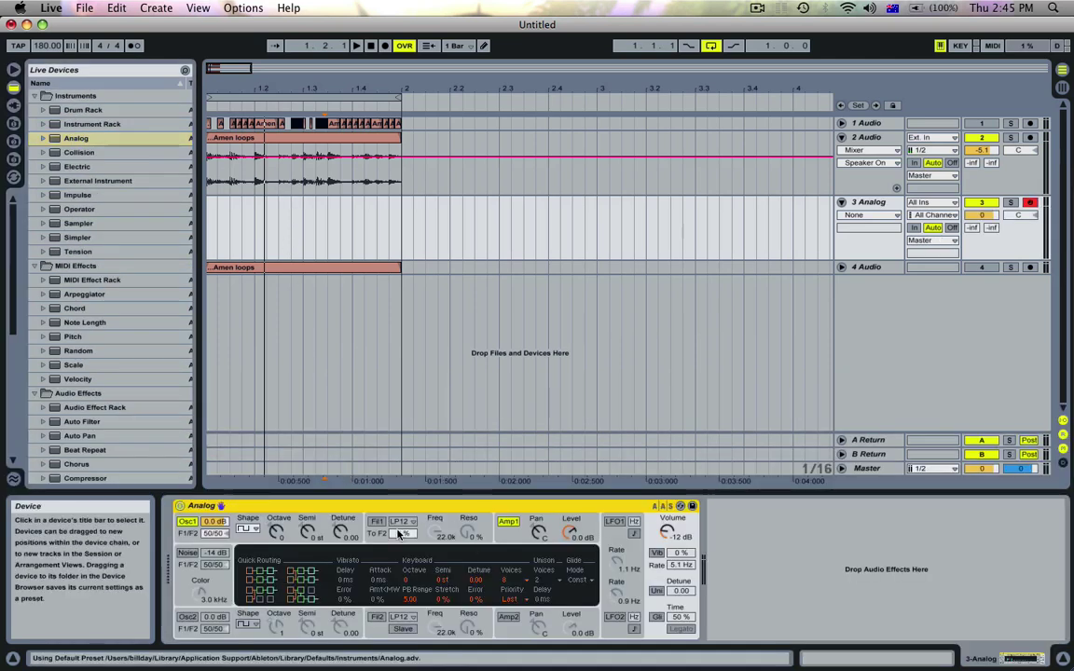
- Set Analog's Osc1 shape to sine and display the Amp1 envelope settings
{"action": "left_click", "coordinate": [244, 528]}
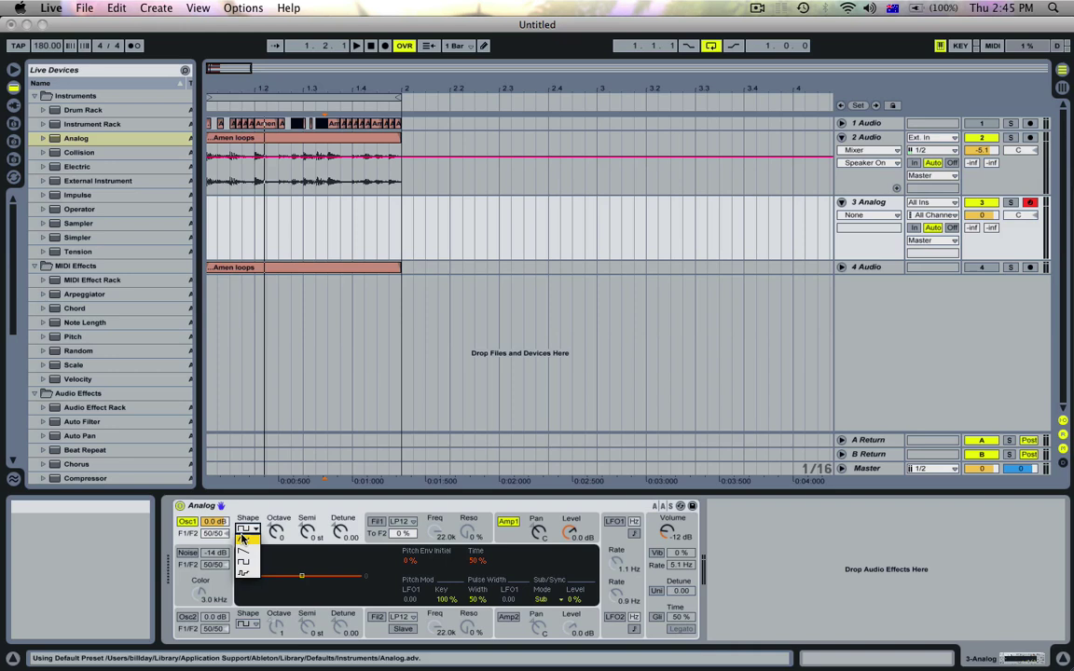
{"action": "left_click", "coordinate": [241, 538]}
{"action": "left_click", "coordinate": [503, 535]}
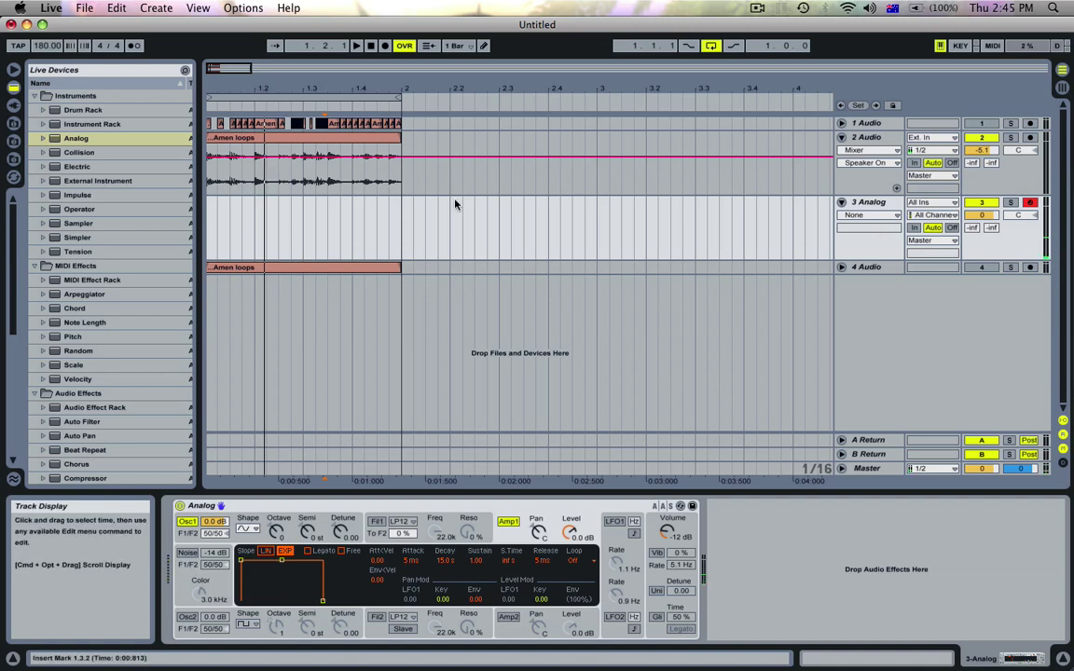
- Create an empty one-bar MIDI clip from 1.1.1 to 2.1.1 on the Analog track and deactivate that track
{"action": "left_click_drag", "start_coordinate": [398, 232], "coordinate": [196, 220]}
{"action": "key", "text": "super+shift+m"}
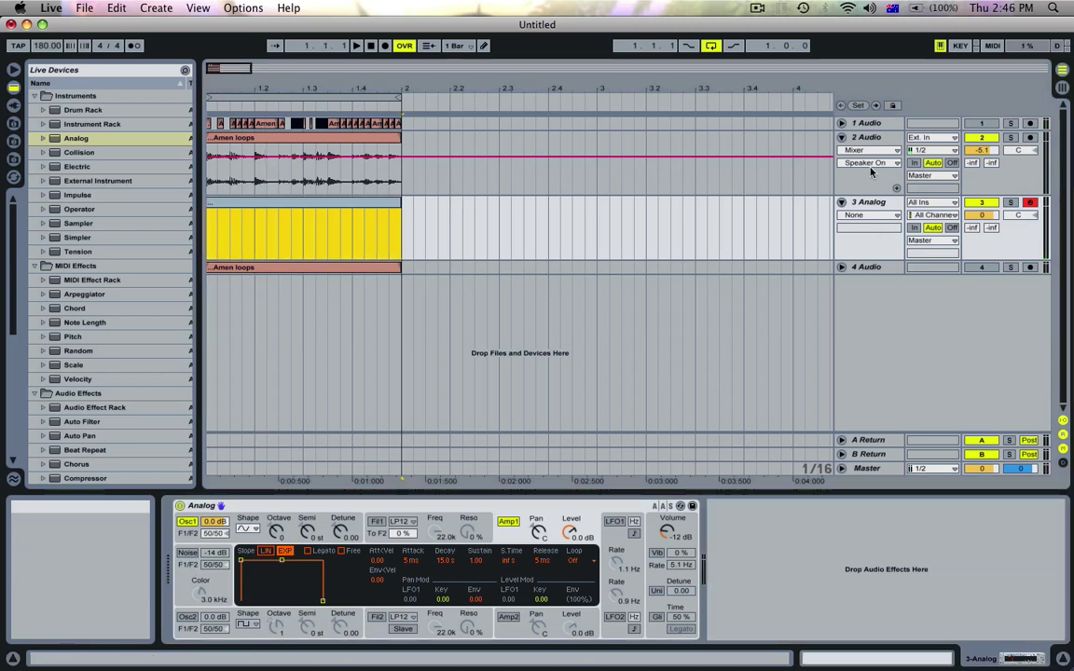
{"action": "left_click", "coordinate": [882, 200]}
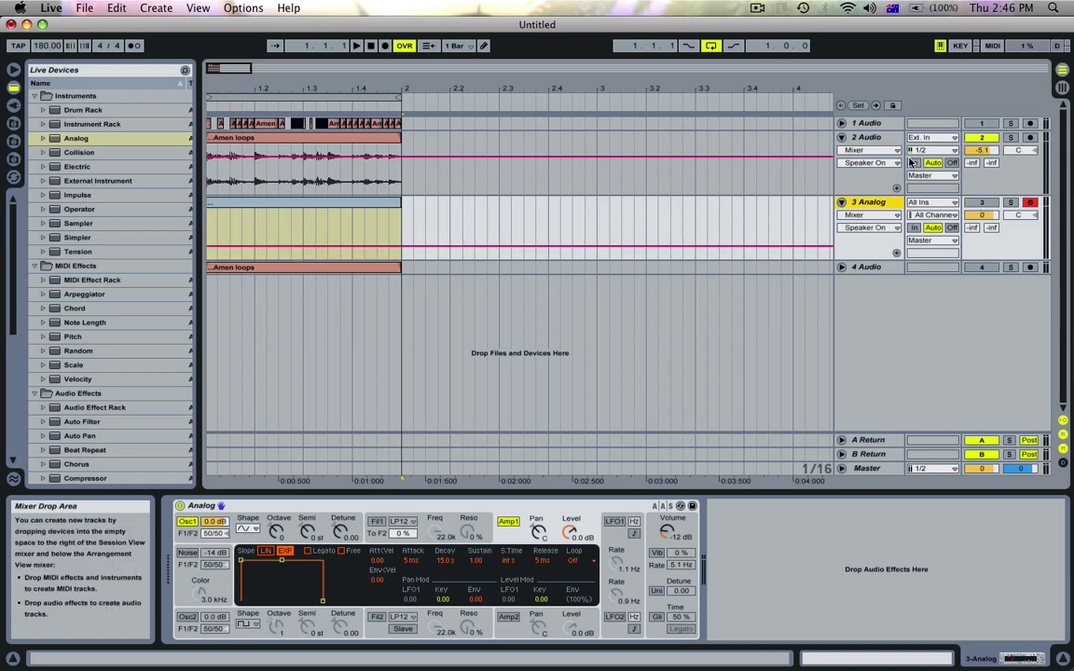
- Add a Gate to 2 Audio and enable its sidechain with 3-Analog as the audio source
{"action": "left_click", "coordinate": [873, 137]}
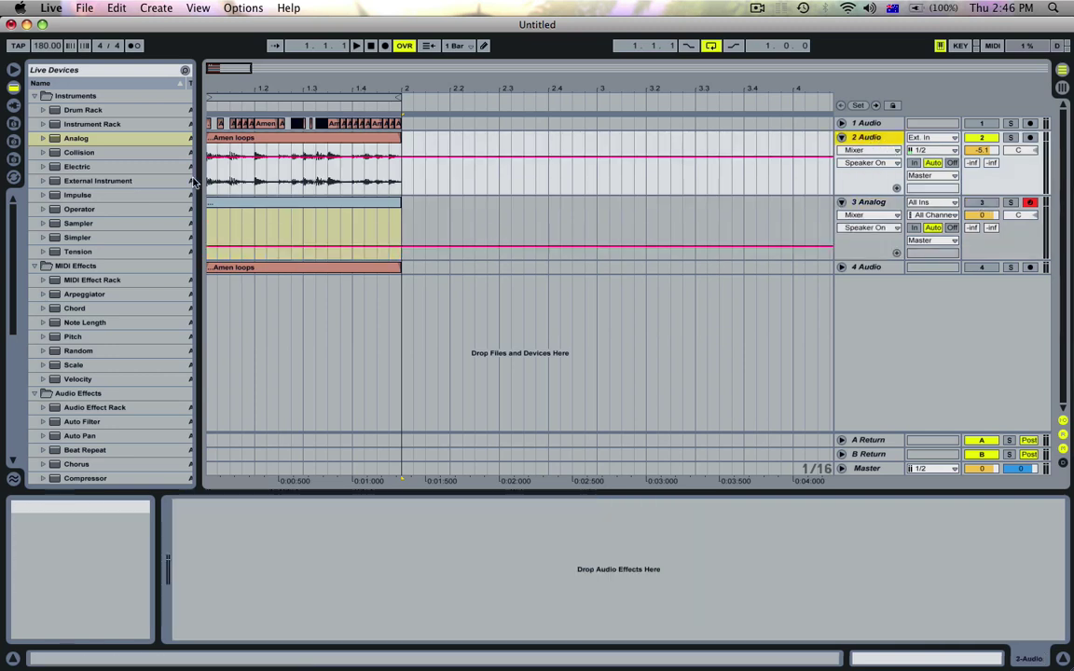
{"action": "scroll", "coordinate": [78, 236], "scroll_direction": "down", "scroll_amount": 8}
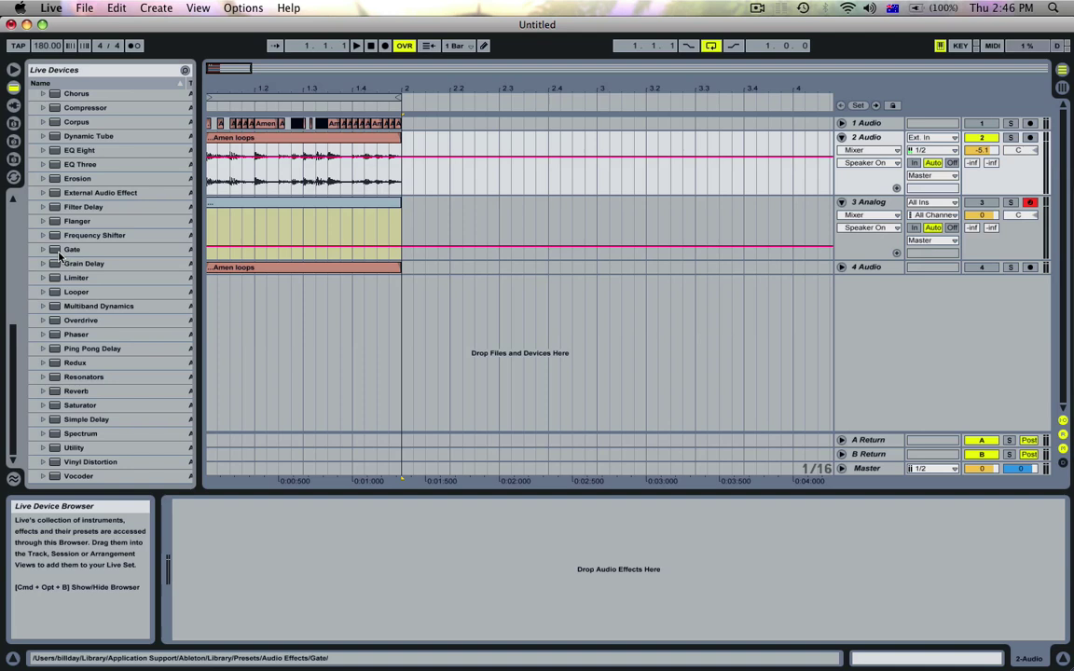
{"action": "double_click", "coordinate": [67, 250]}
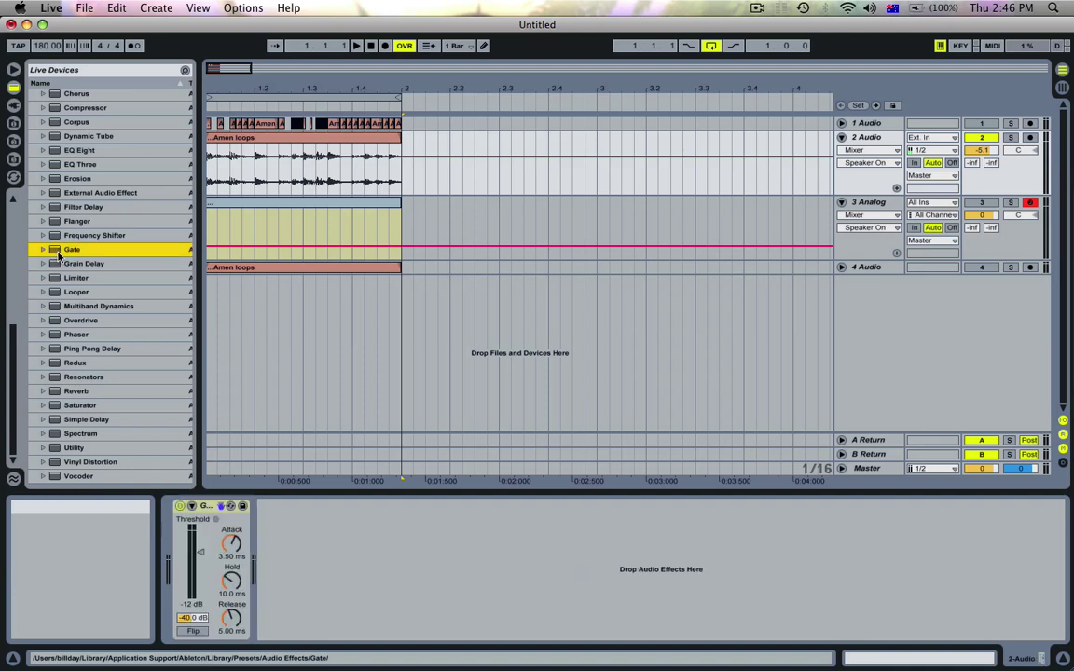
{"action": "left_click", "coordinate": [191, 505]}
{"action": "left_click", "coordinate": [193, 521]}
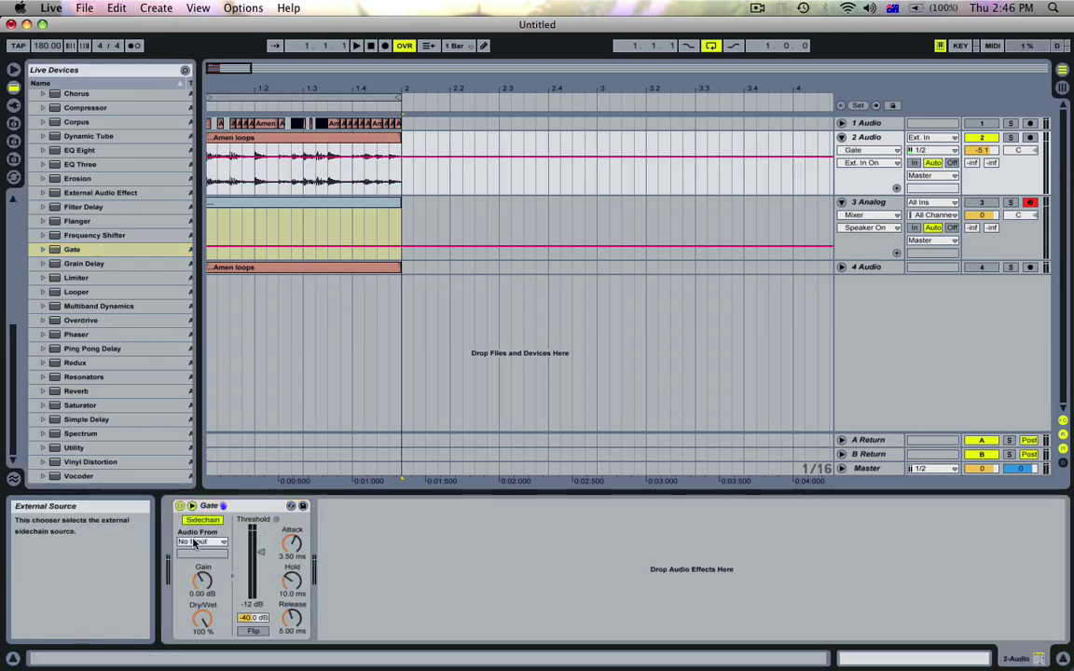
{"action": "left_click", "coordinate": [197, 542]}
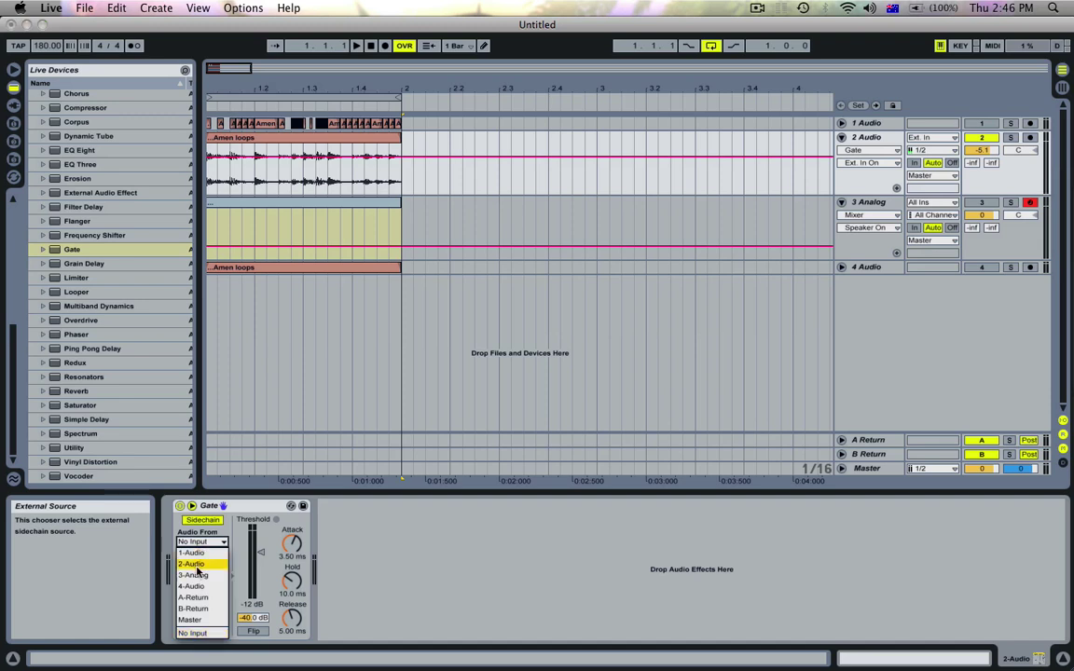
{"action": "left_click", "coordinate": [202, 576]}
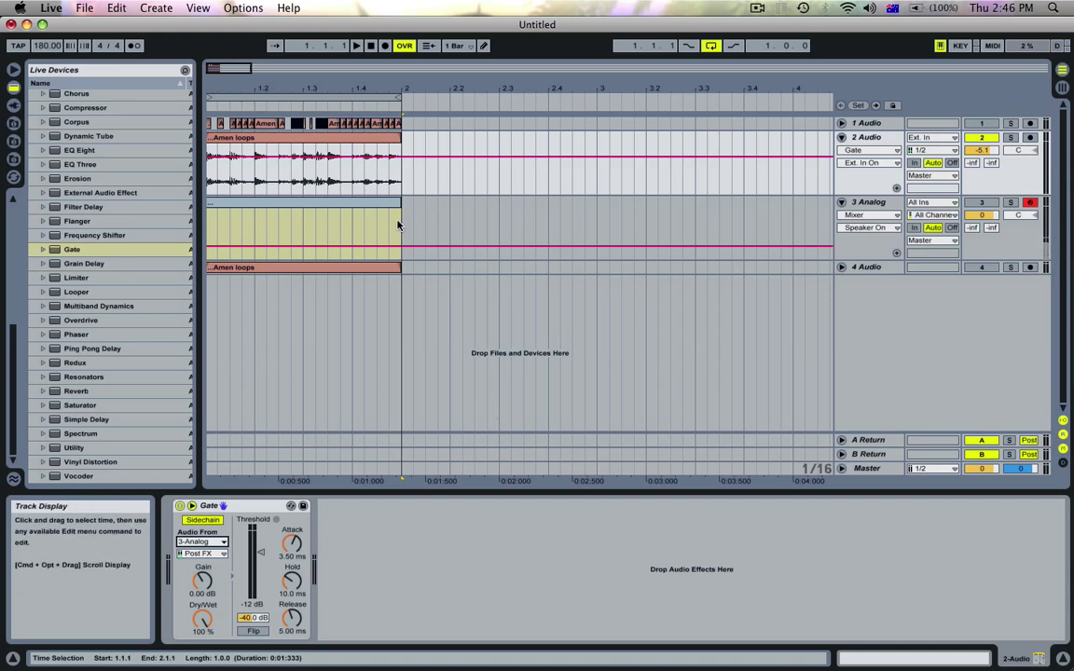
- Fill the start of the Analog track's MIDI clip with four 1/64-note C3 notes spaced a 1/32 note apart
{"action": "double_click", "coordinate": [363, 200]}
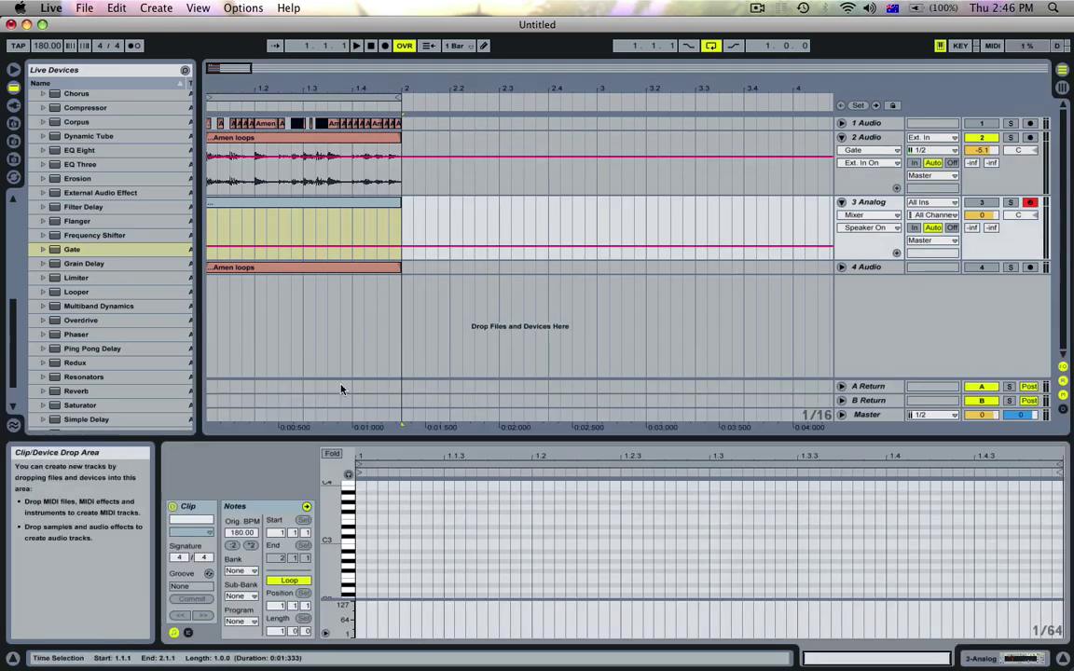
{"action": "double_click", "coordinate": [361, 546]}
{"action": "key", "text": "super+d"}
{"action": "key", "text": "Right"}
{"action": "key", "text": "super+d"}
{"action": "key", "text": "Right"}
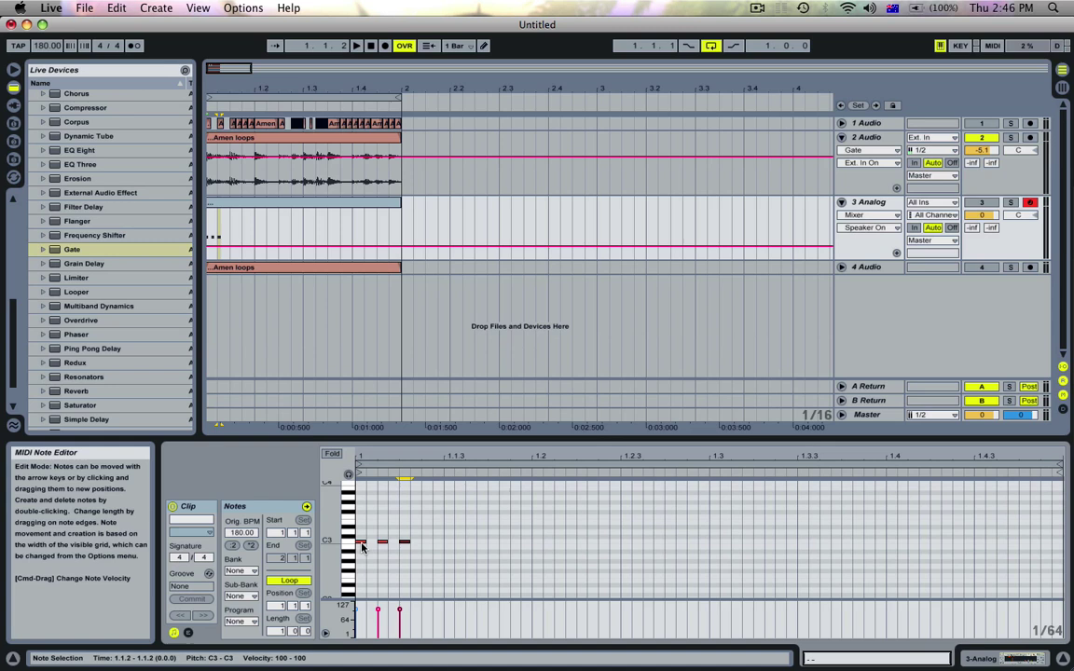
- Set the Gate on 2 Audio to 0.02 ms attack, -21 dB threshold and -inf dB attenuation while auditioning the loop
{"action": "left_click", "coordinate": [884, 138]}
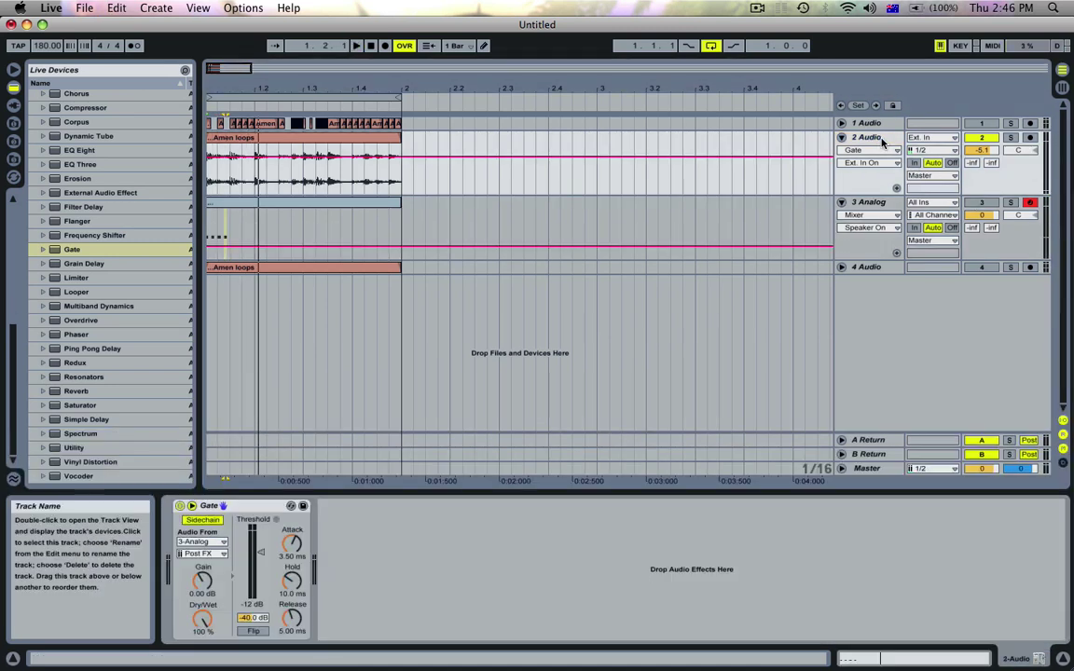
{"action": "left_click_drag", "start_coordinate": [289, 547], "coordinate": [288, 610]}
{"action": "left_click", "coordinate": [260, 552]}
{"action": "key", "text": "space"}
{"action": "key", "text": "space"}
{"action": "left_click_drag", "start_coordinate": [260, 551], "coordinate": [260, 568]}
{"action": "key", "text": "space"}
{"action": "key", "text": "space"}
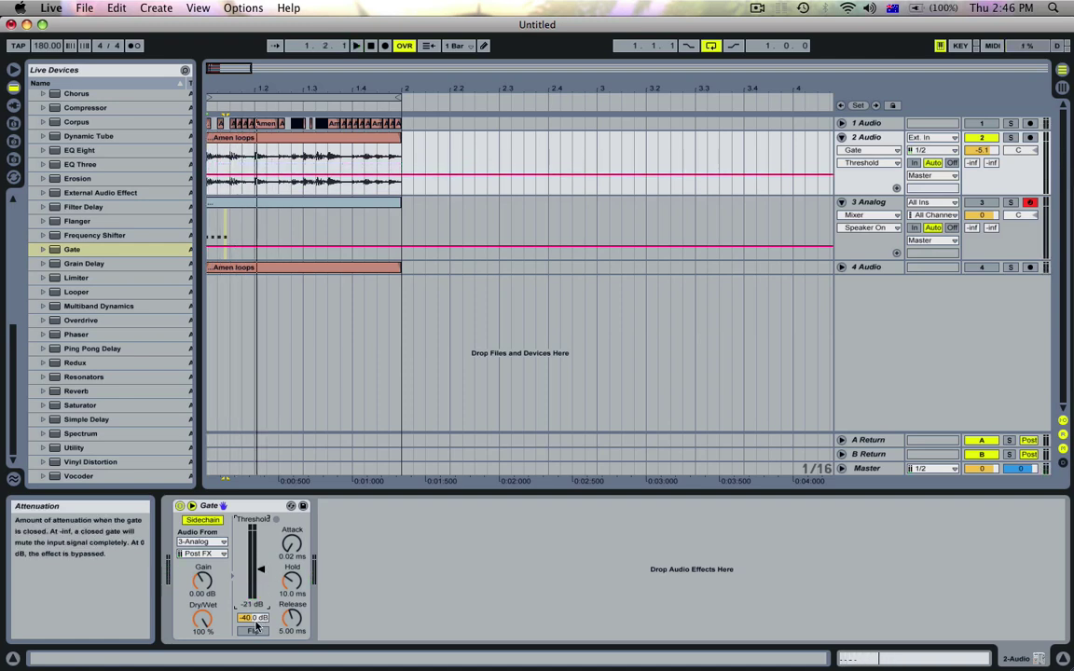
{"action": "left_click_drag", "start_coordinate": [252, 617], "coordinate": [252, 653]}
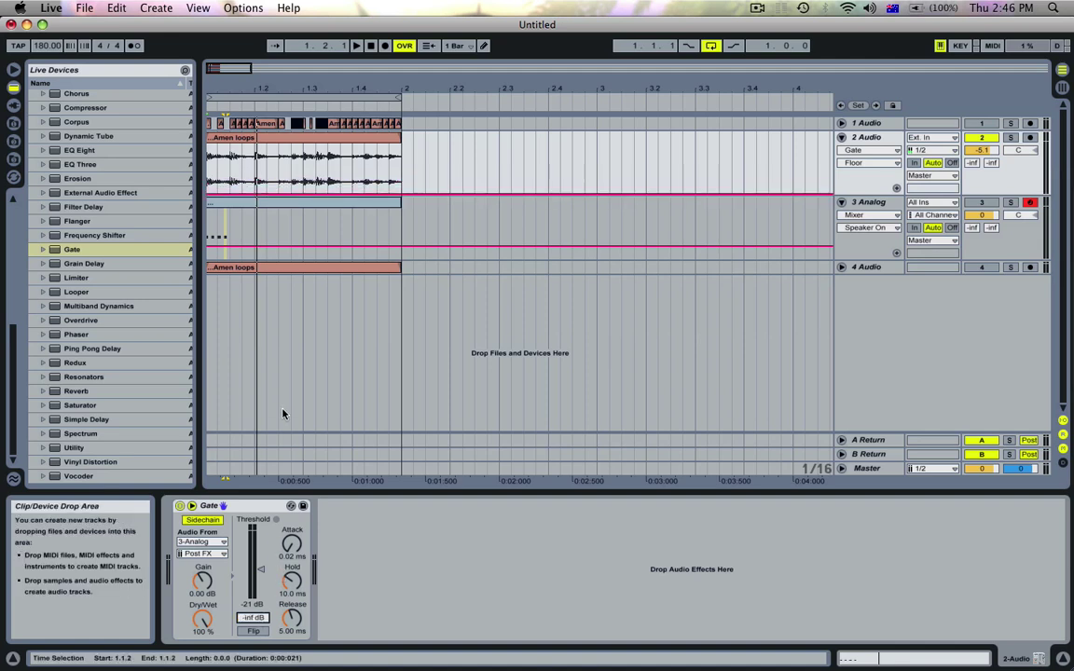
- Delete the second and fourth C3 notes from the Analog track's MIDI clip
{"action": "left_click", "coordinate": [239, 205]}
{"action": "left_click", "coordinate": [238, 205]}
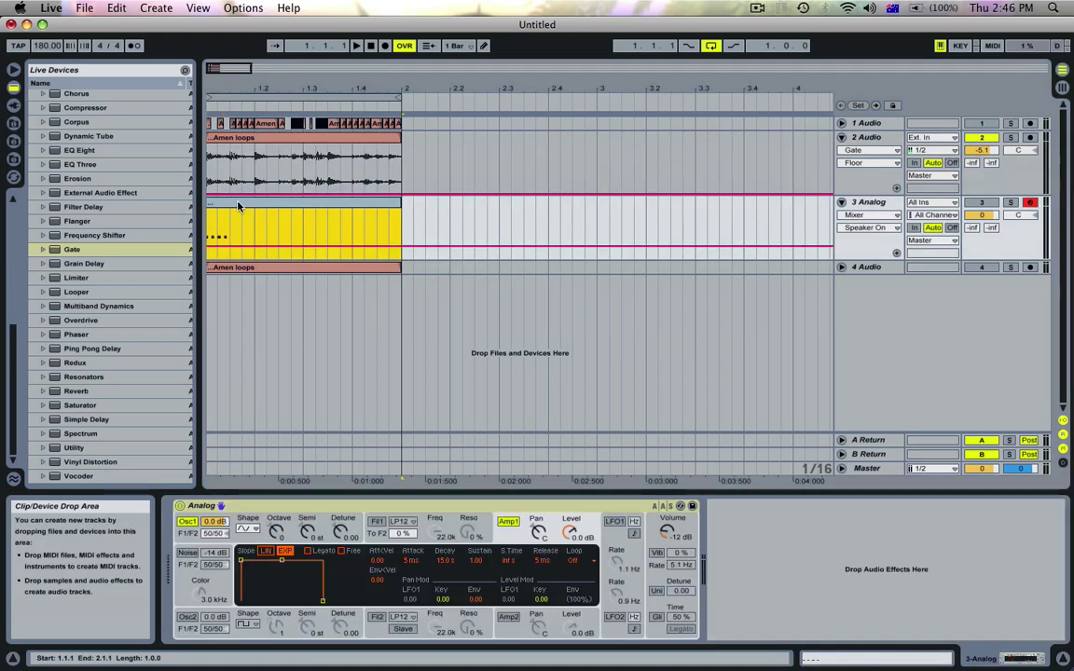
{"action": "double_click", "coordinate": [238, 205]}
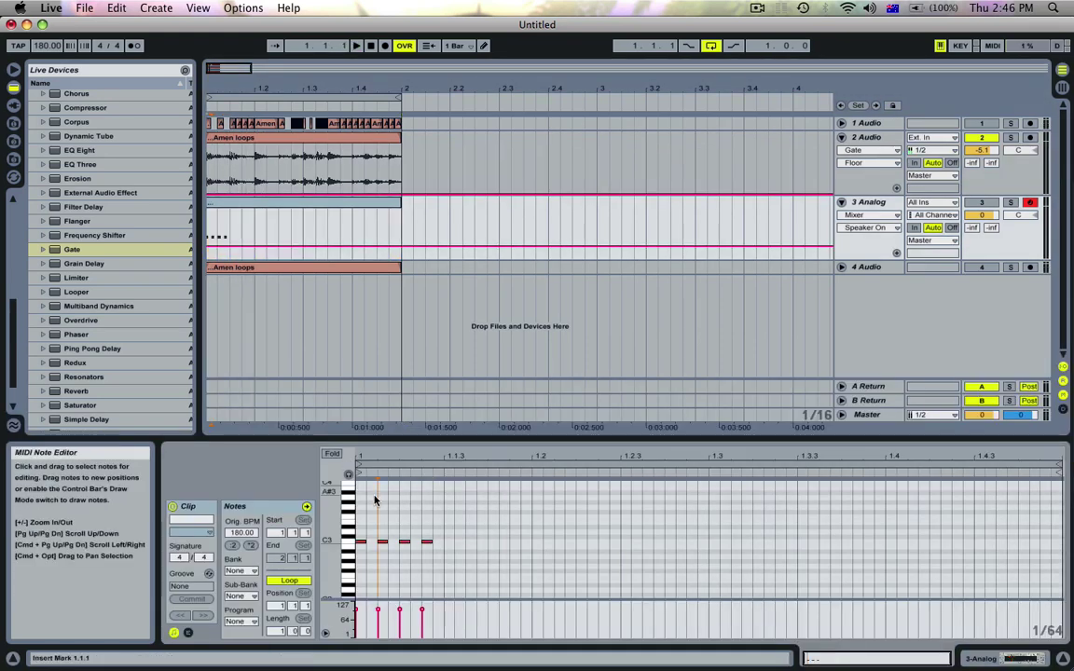
{"action": "double_click", "coordinate": [382, 541]}
{"action": "double_click", "coordinate": [427, 541]}
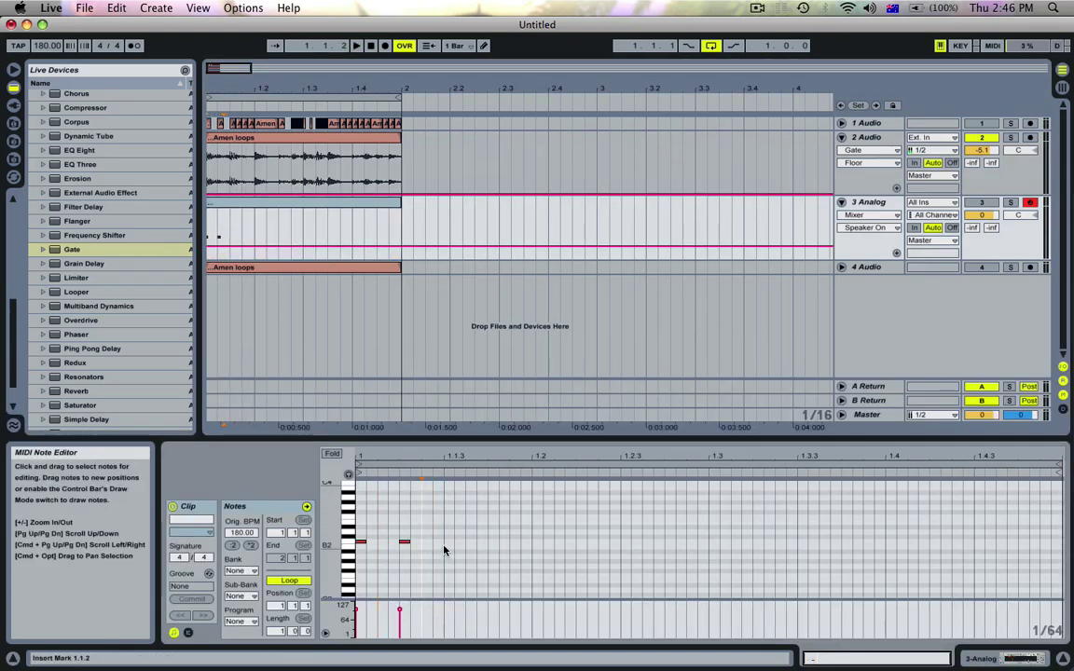
- Fill the Analog clip's bar with 1/64-note C3 triggers every 1/16 note, delete the extras past the bar end and audition the loop
{"action": "left_click_drag", "start_coordinate": [444, 549], "coordinate": [365, 535]}
{"action": "key", "text": "super+d"}
{"action": "key", "text": "super+d"}
{"action": "key", "text": "super+d"}
{"action": "key", "text": "super+d"}
{"action": "key", "text": "super+d"}
{"action": "key", "text": "super+d"}
{"action": "key", "text": "super+d"}
{"action": "key", "text": "super+d"}
{"action": "key", "text": "super+d"}
{"action": "key", "text": "super+d"}
{"action": "key", "text": "super+d"}
{"action": "key", "text": "super+d"}
{"action": "key", "text": "super+d"}
{"action": "key", "text": "super+d"}
{"action": "key", "text": "super+d"}
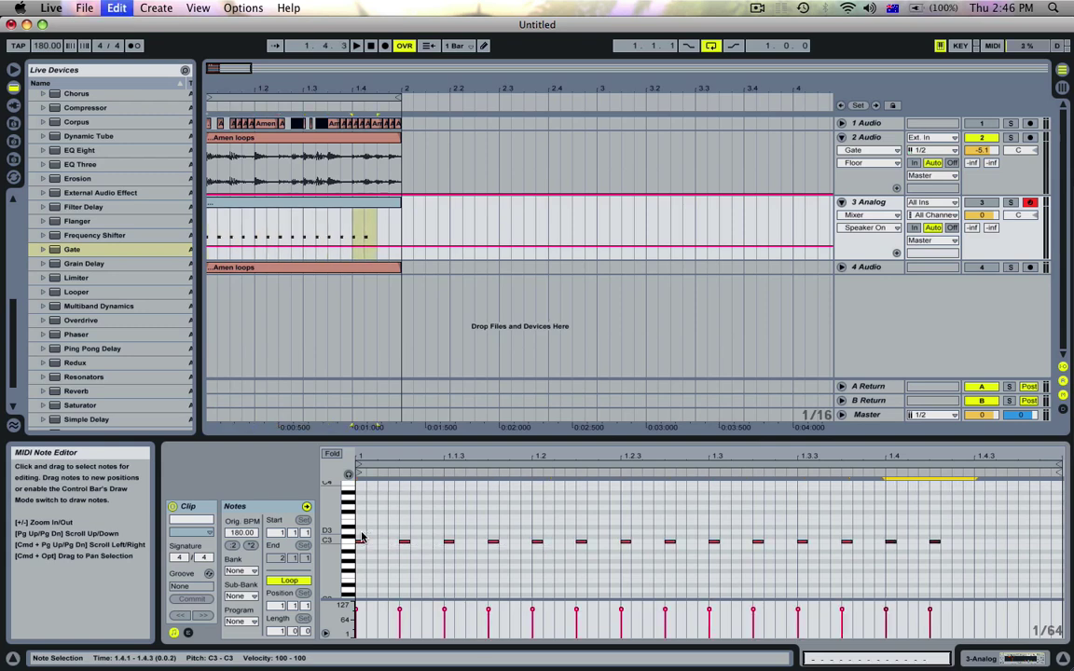
{"action": "key", "text": "space"}
{"action": "key", "text": "Delete"}
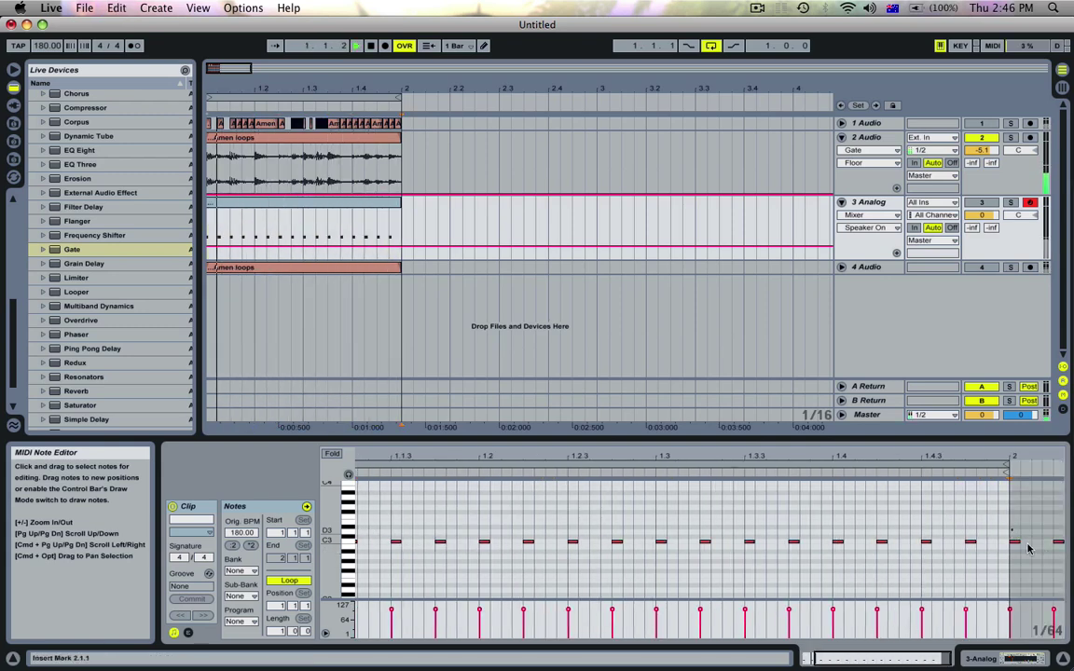
{"action": "key", "text": "space"}
- Shorten the hold time of the Gate on 2 Audio and set its release to 0.33 ms while auditioning the loop
{"action": "double_click", "coordinate": [868, 137]}
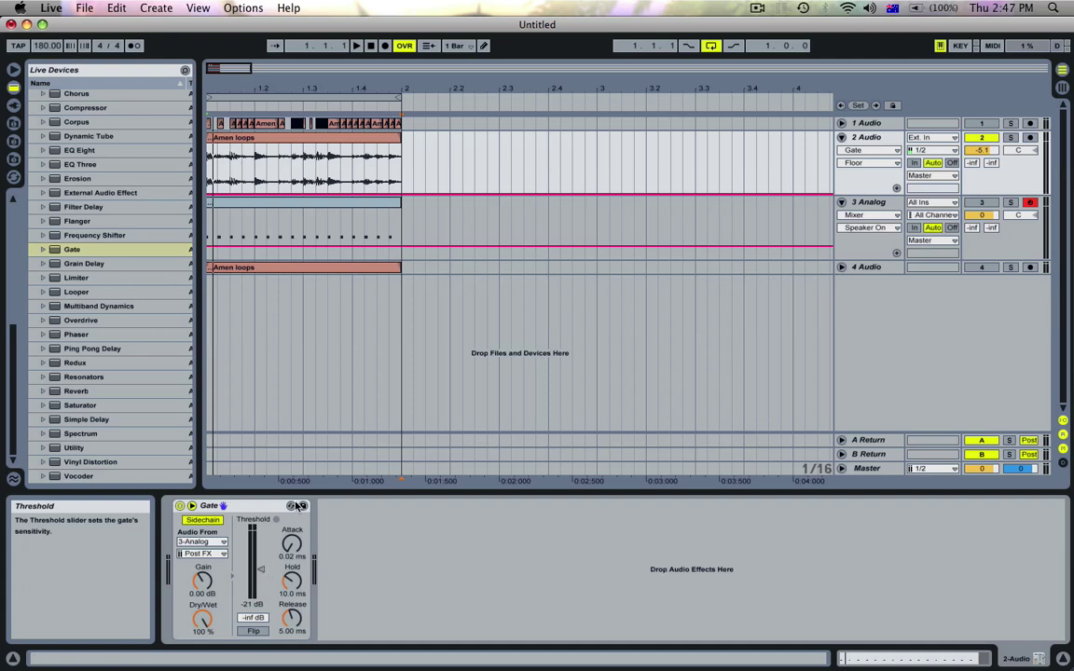
{"action": "key", "text": "space"}
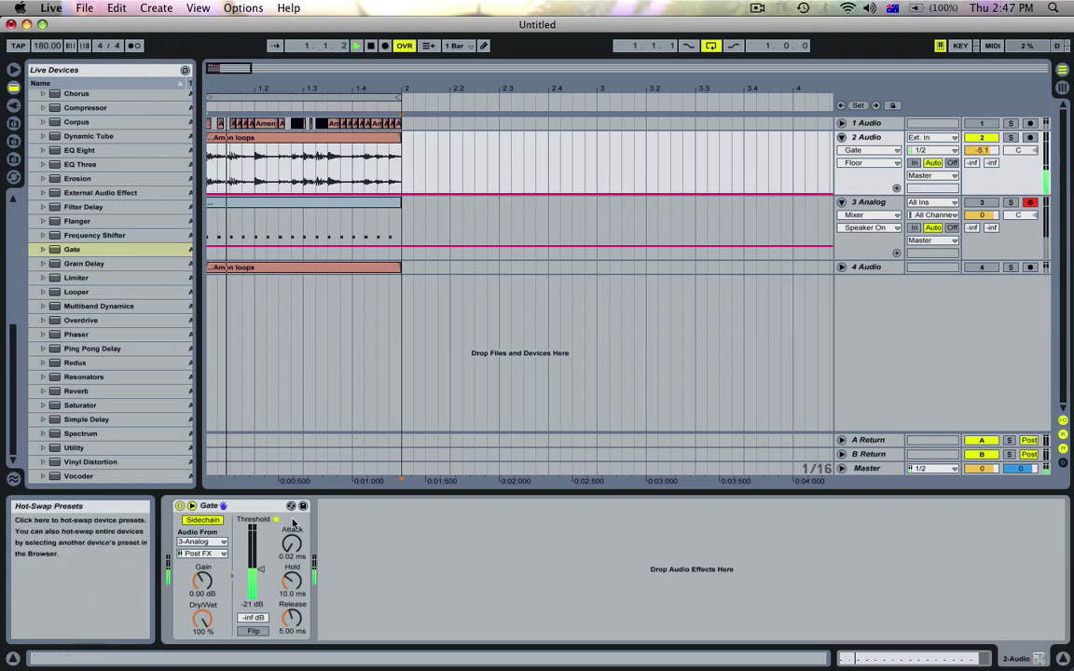
{"action": "left_click_drag", "start_coordinate": [292, 580], "coordinate": [292, 652]}
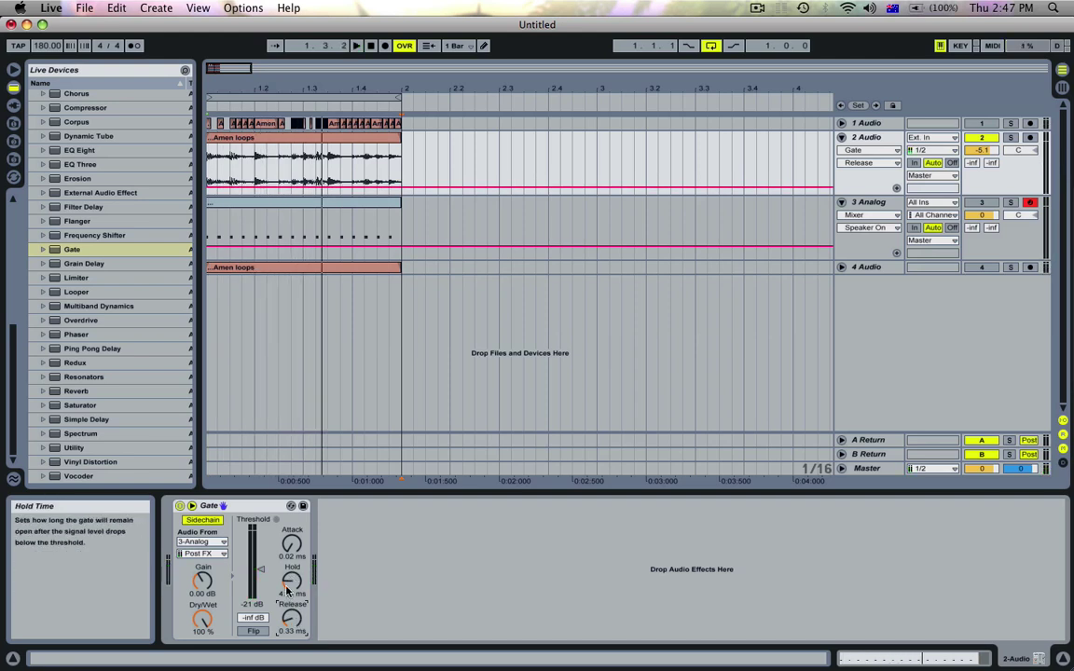
- Try shifting the C3 note at 1.2.2 in the Analog clip a 1/32 note later while auditioning, and move it back
{"action": "double_click", "coordinate": [343, 227]}
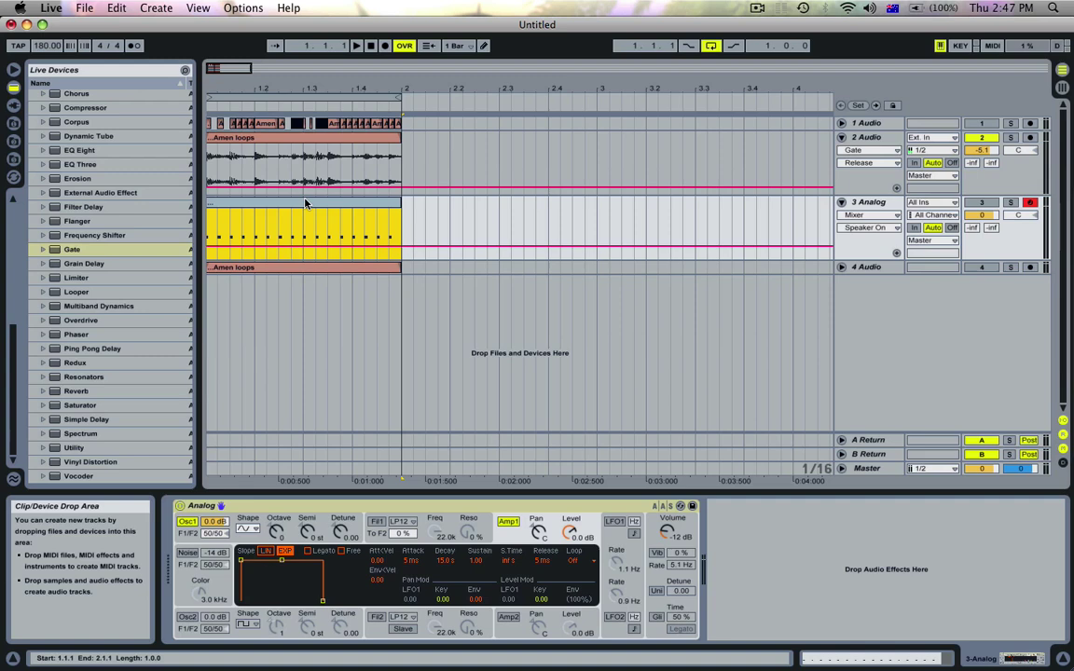
{"action": "left_click", "coordinate": [527, 542]}
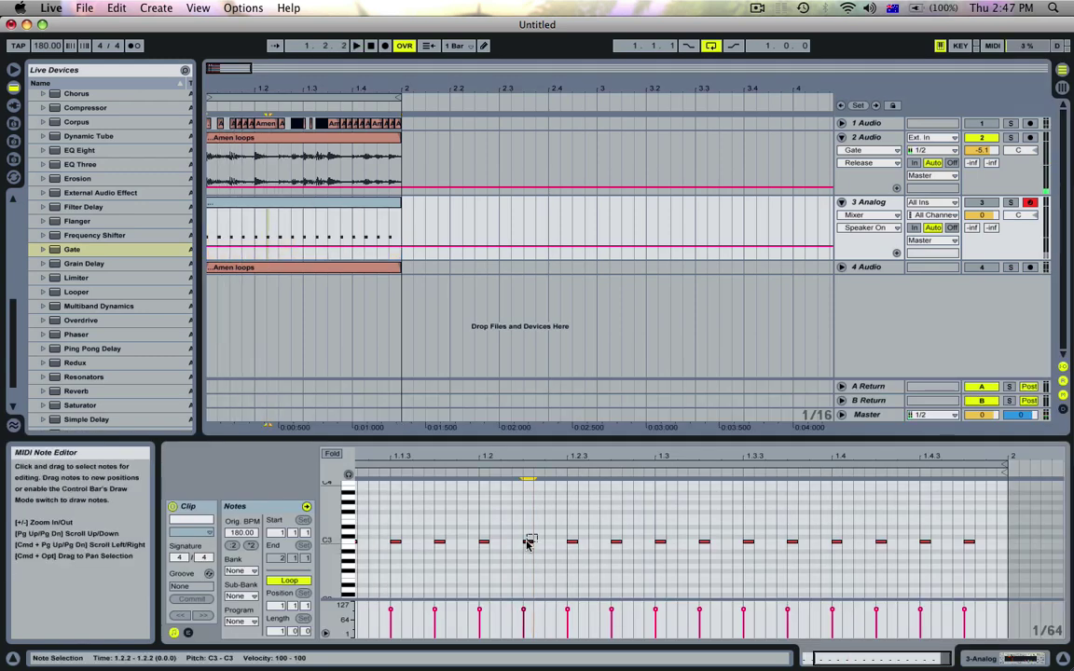
{"action": "key", "text": "Right"}
{"action": "key", "text": "Right"}
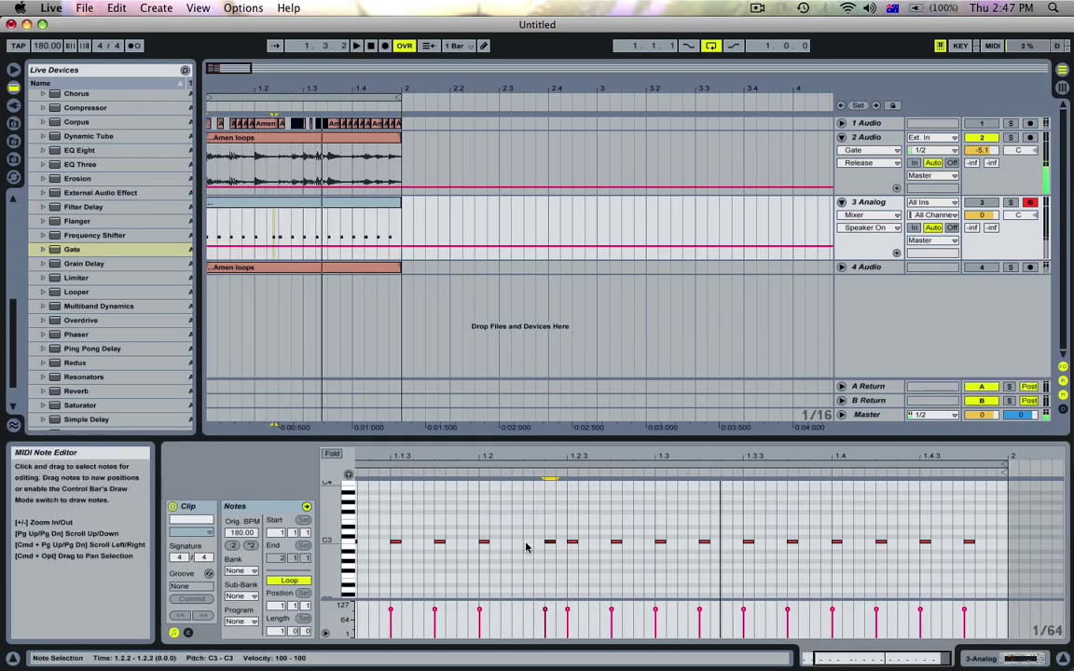
{"action": "key", "text": "Left"}
{"action": "key", "text": "Left"}
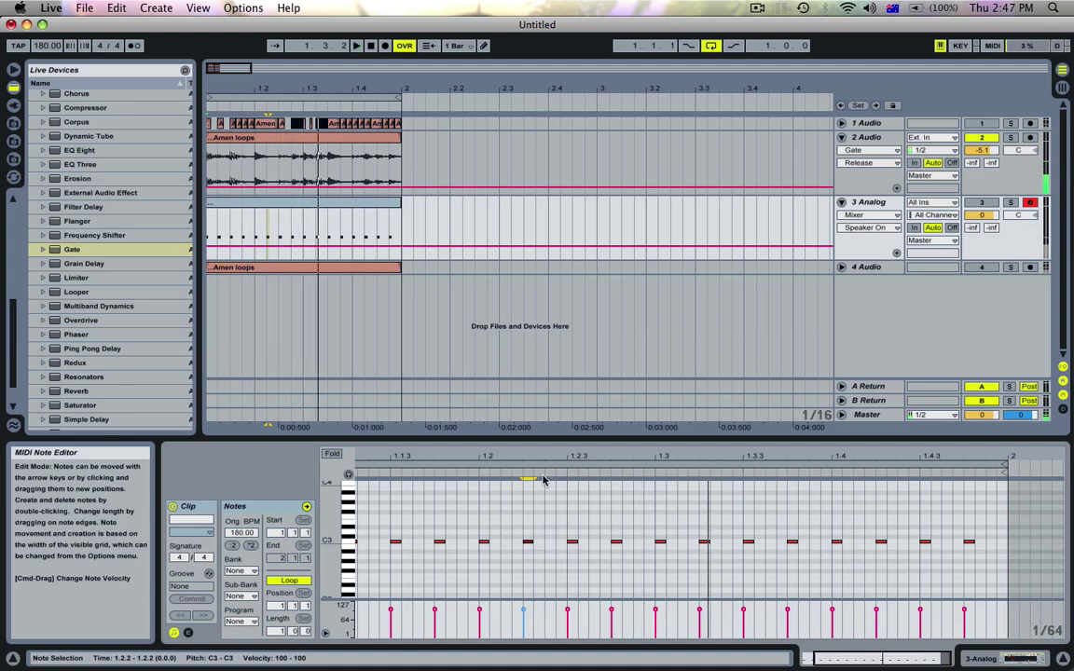
- Solo 1 Audio to audition its sliced and reversed Amen clips, and turn its solo off again
{"action": "left_click", "coordinate": [475, 224]}
{"action": "left_click", "coordinate": [356, 158]}
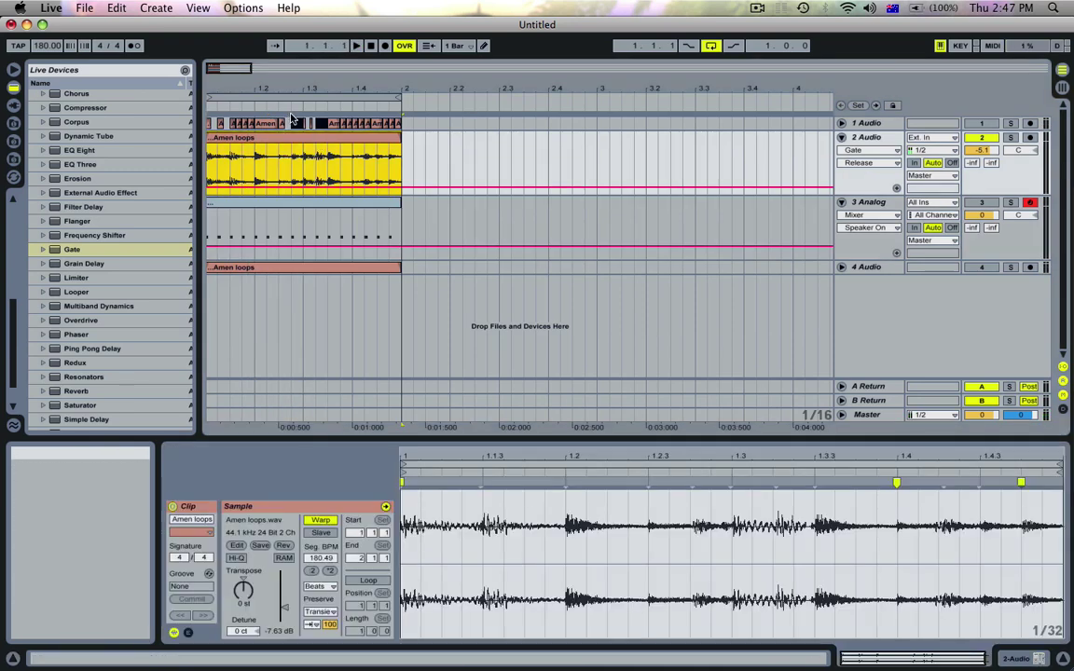
{"action": "left_click", "coordinate": [1009, 123]}
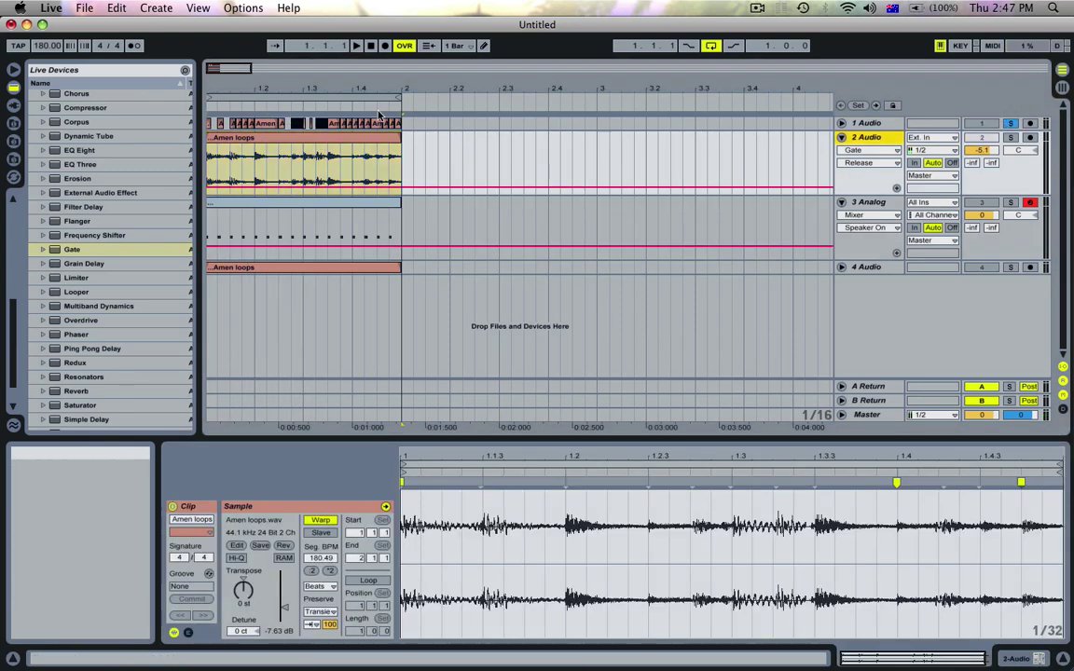
{"action": "left_click", "coordinate": [295, 123]}
{"action": "key", "text": "space"}
{"action": "key", "text": "space"}
{"action": "key", "text": "space"}
{"action": "key", "text": "space"}
{"action": "key", "text": "space"}
{"action": "key", "text": "space"}
{"action": "key", "text": "space"}
{"action": "key", "text": "space"}
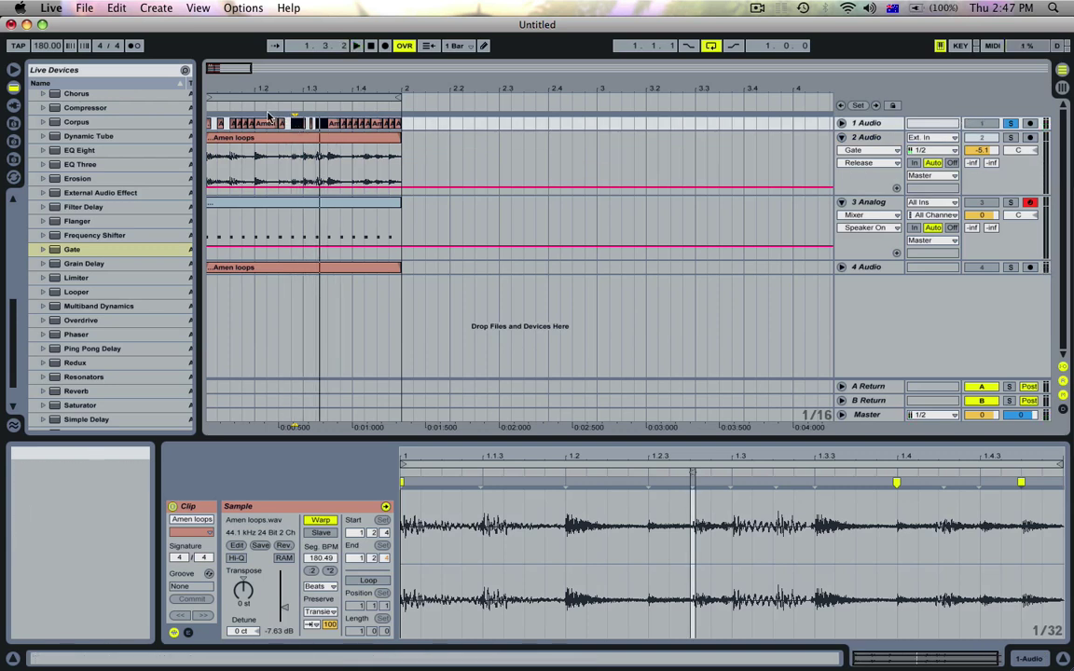
{"action": "left_click", "coordinate": [267, 124]}
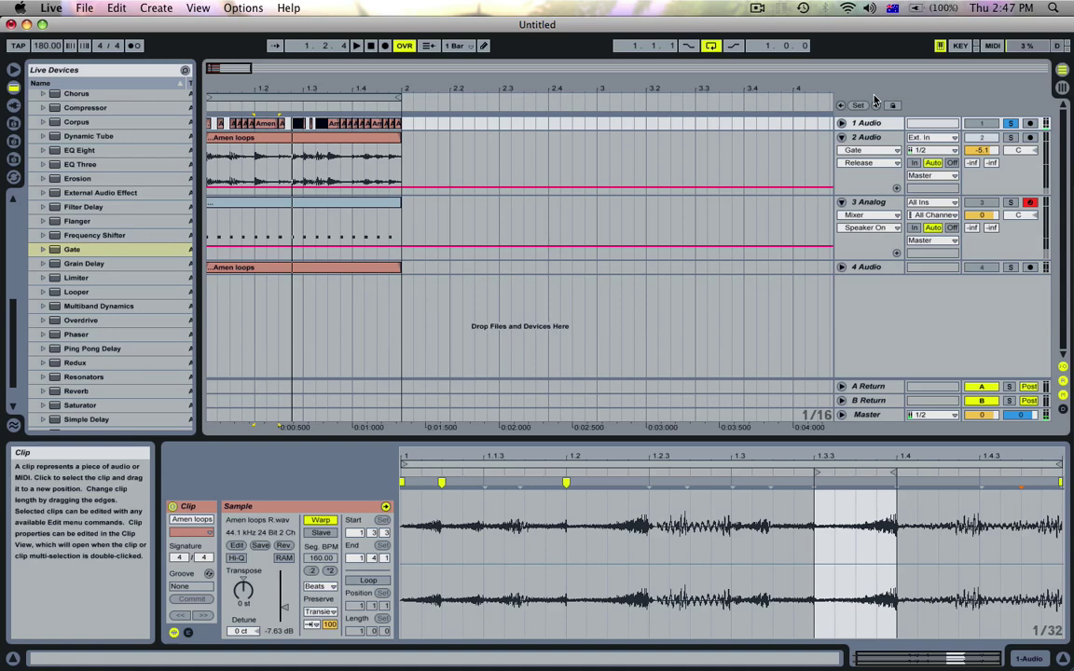
{"action": "left_click", "coordinate": [1011, 124]}
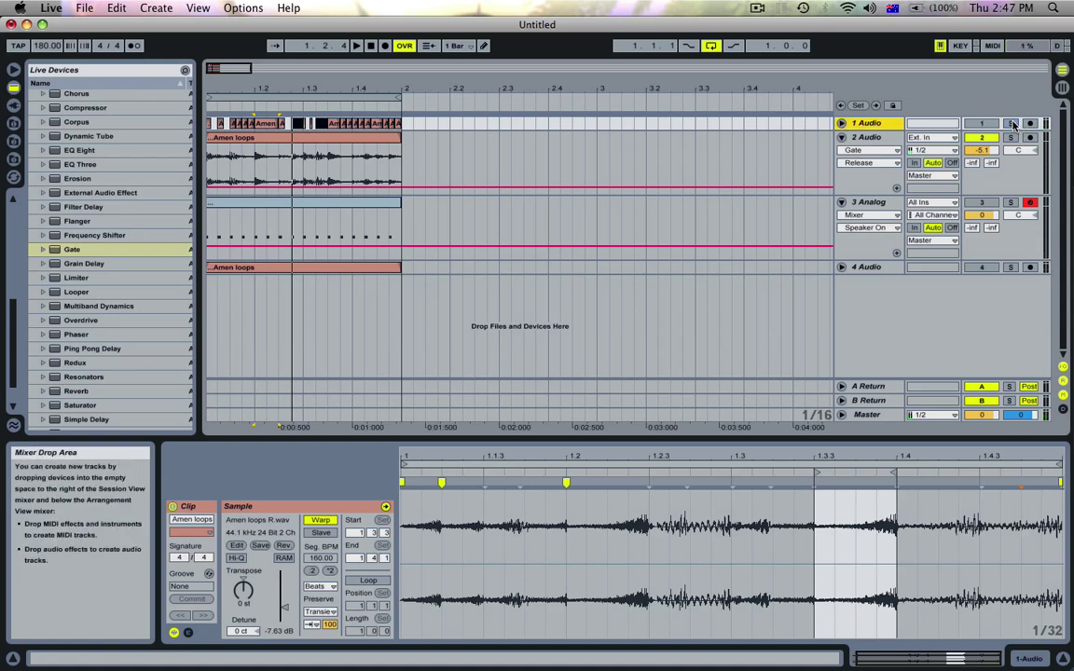
- Reopen the Analog track's MIDI clip and examine how its trigger notes line up with the Amen loop on 2 Audio
{"action": "left_click", "coordinate": [864, 138]}
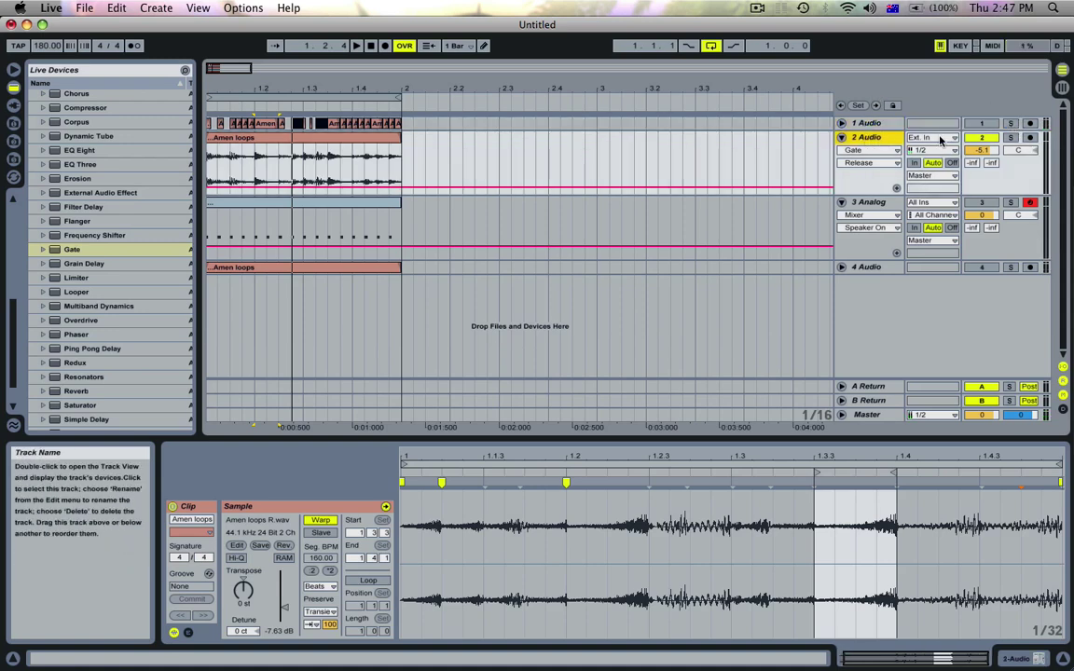
{"action": "left_click", "coordinate": [345, 219]}
{"action": "left_click_drag", "start_coordinate": [520, 454], "coordinate": [560, 453]}
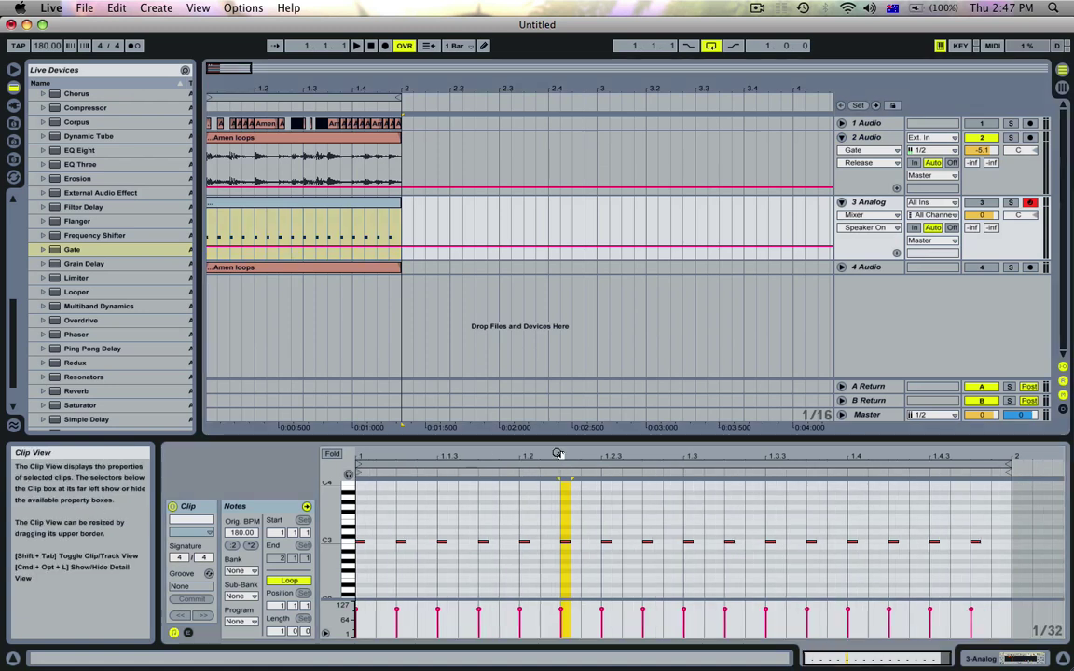
{"action": "left_click", "coordinate": [304, 151]}
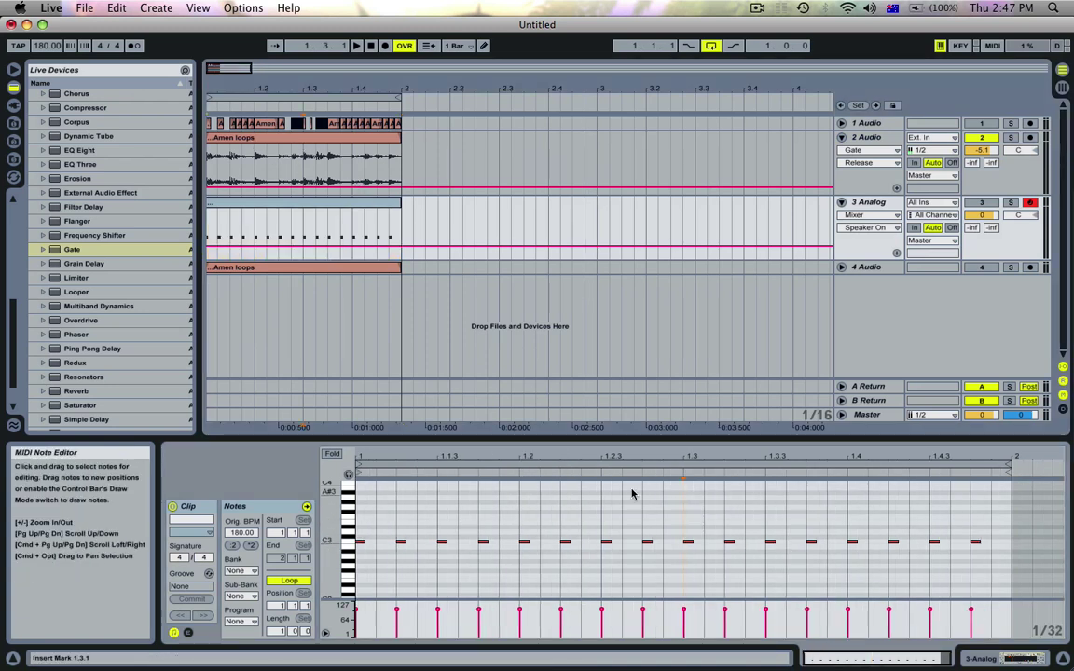
- Deactivate and fold 2 Audio, fold 3 Analog, and insert a new MIDI track below the unfolded 4 Audio
{"action": "left_click", "coordinate": [872, 136]}
{"action": "key", "text": "super+z"}
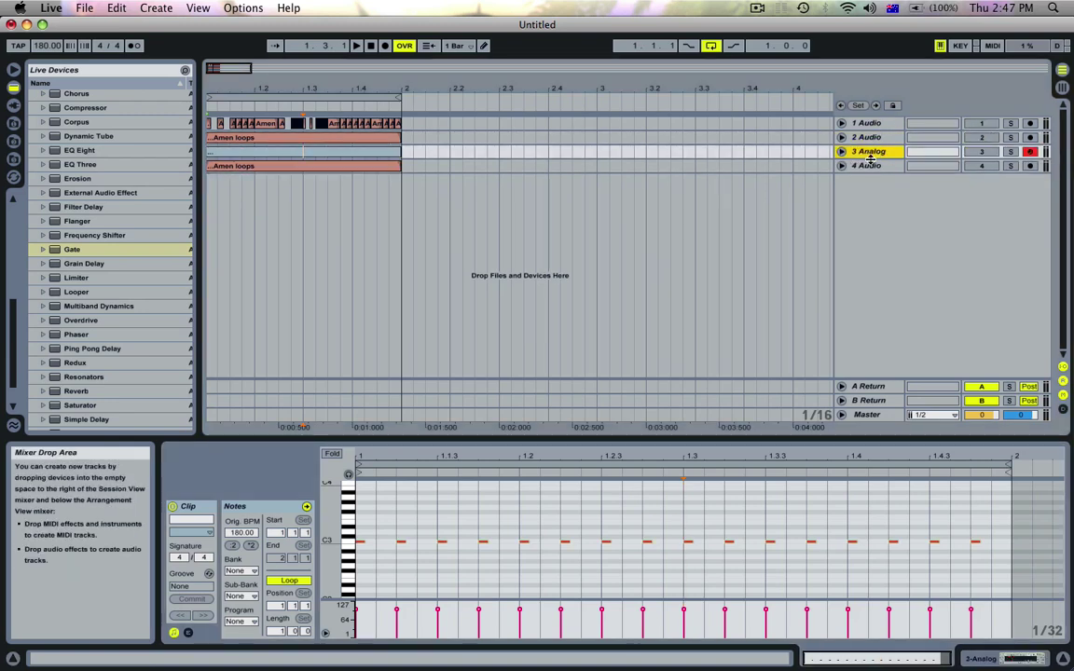
{"action": "double_click", "coordinate": [870, 165]}
{"action": "key", "text": "super+shift+t"}
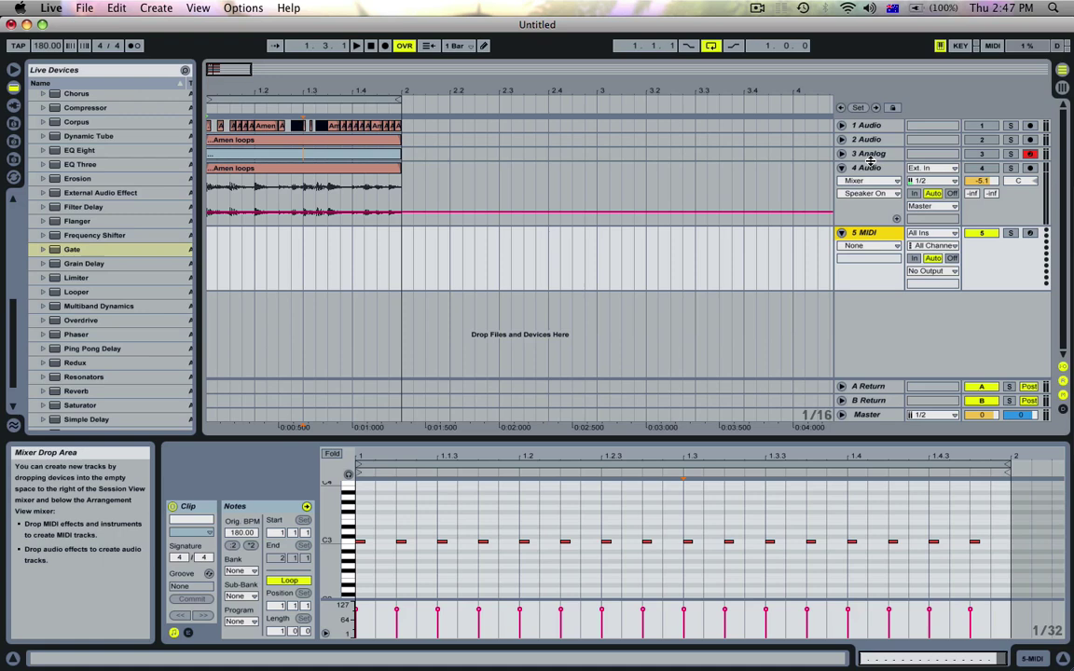
- Load Sampler onto the new MIDI track and put the Amen loops clip from 4 Audio into it as the sample
{"action": "scroll", "coordinate": [40, 193], "scroll_direction": "up", "scroll_amount": 8}
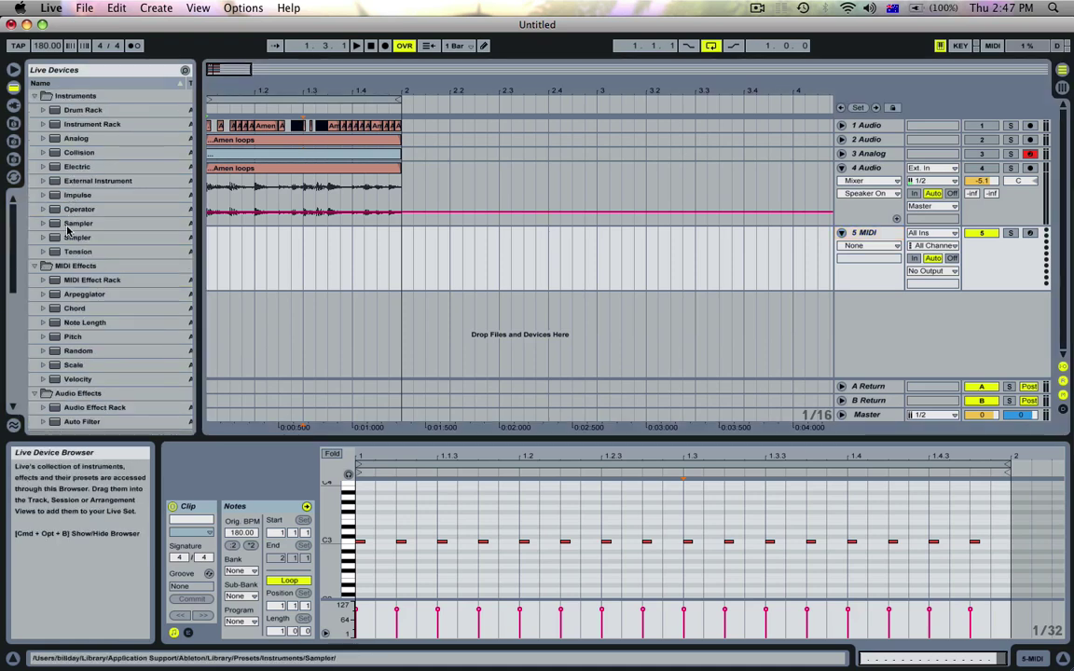
{"action": "left_click_drag", "start_coordinate": [71, 224], "coordinate": [311, 247]}
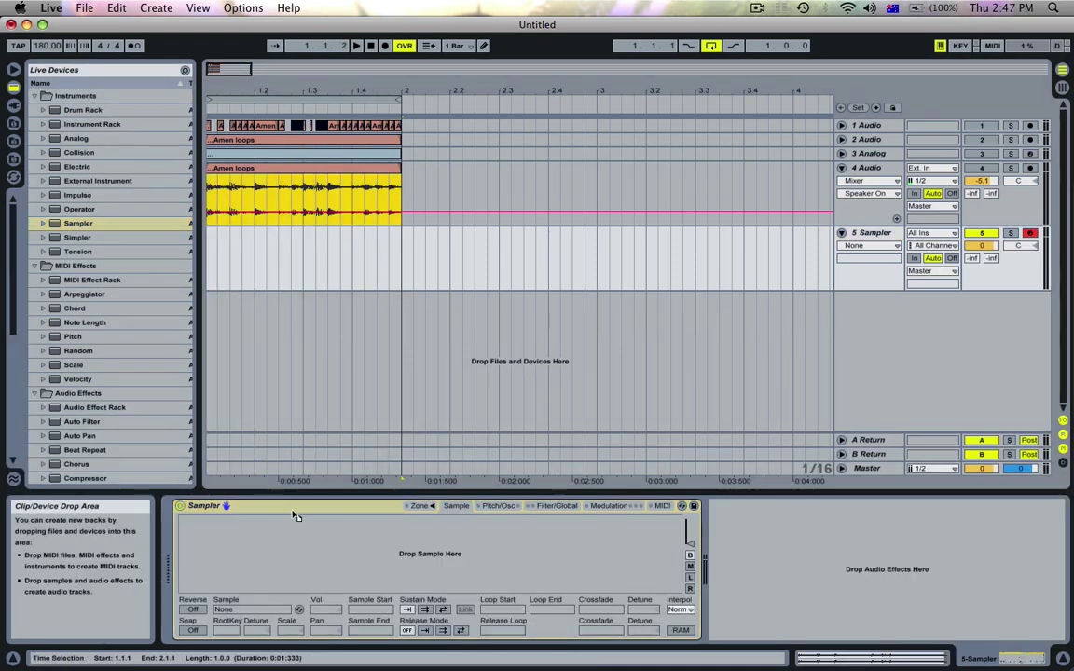
{"action": "left_click_drag", "start_coordinate": [293, 516], "coordinate": [280, 539]}
- Create an empty one-bar MIDI clip from 1.1.1 to 2.1.1 on the Sampler track and open its notes
{"action": "left_click_drag", "start_coordinate": [401, 263], "coordinate": [211, 262]}
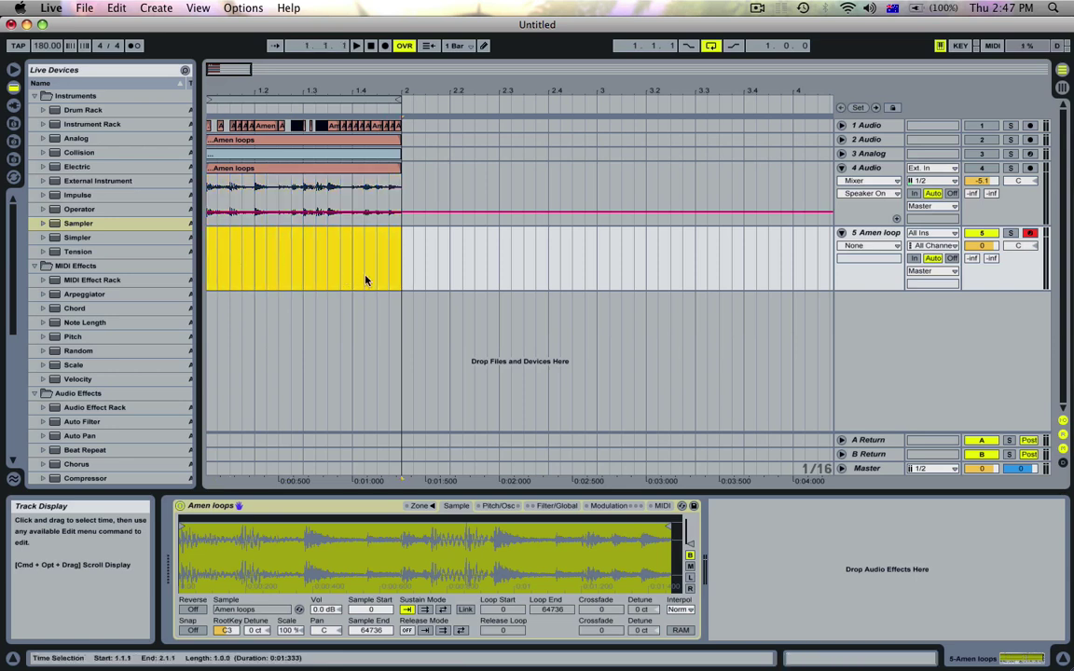
{"action": "key", "text": "super+shift+m"}
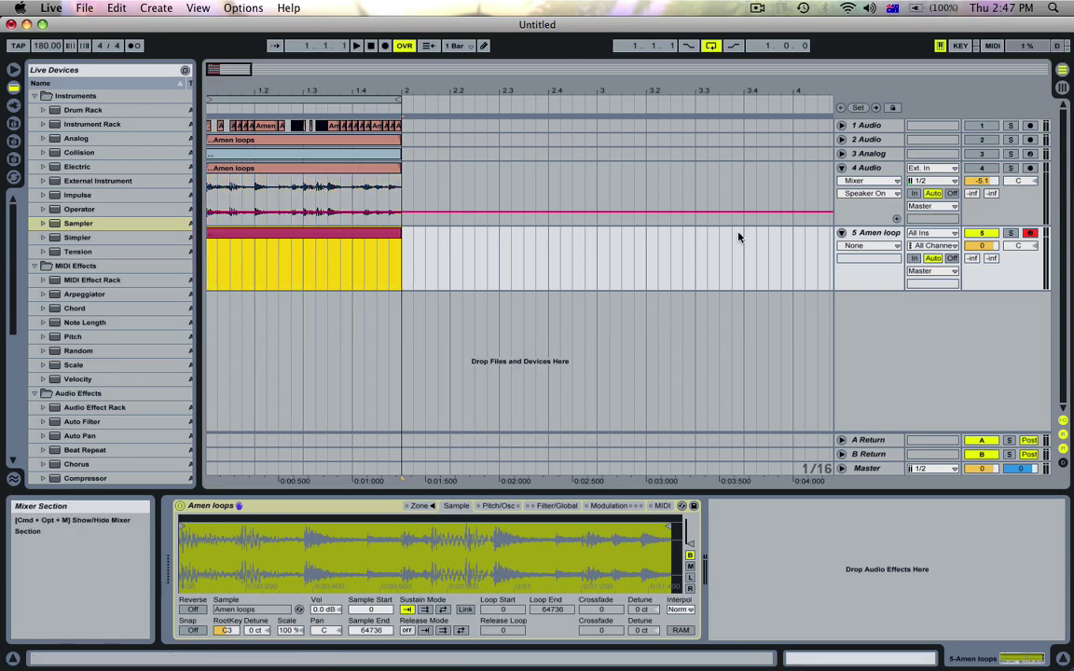
{"action": "double_click", "coordinate": [333, 234]}
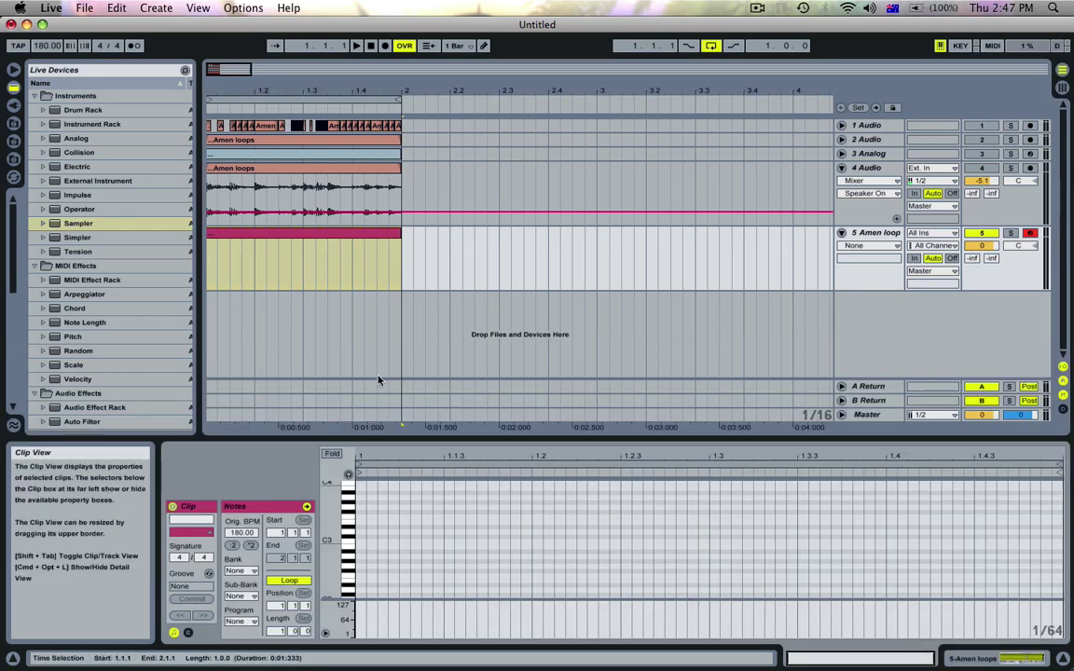
- Enter four consecutive 1/32 notes at the start of the Sampler clip, rising by octaves from C3 to C6, and enlarge the note editor
{"action": "double_click", "coordinate": [363, 545]}
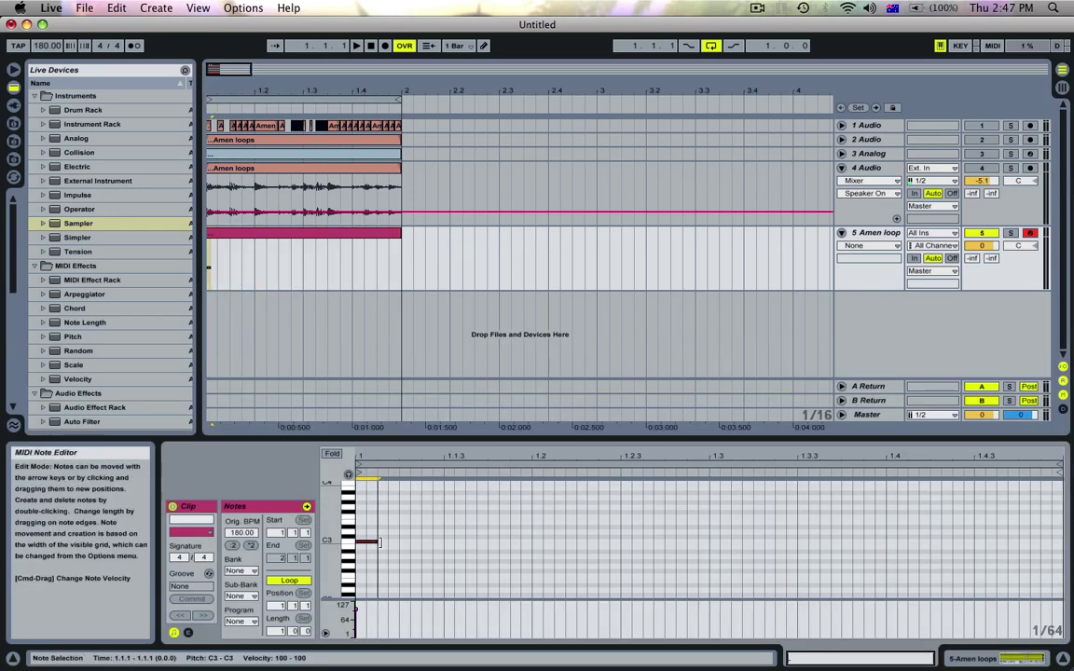
{"action": "key", "text": "super+d"}
{"action": "key", "text": "super+d"}
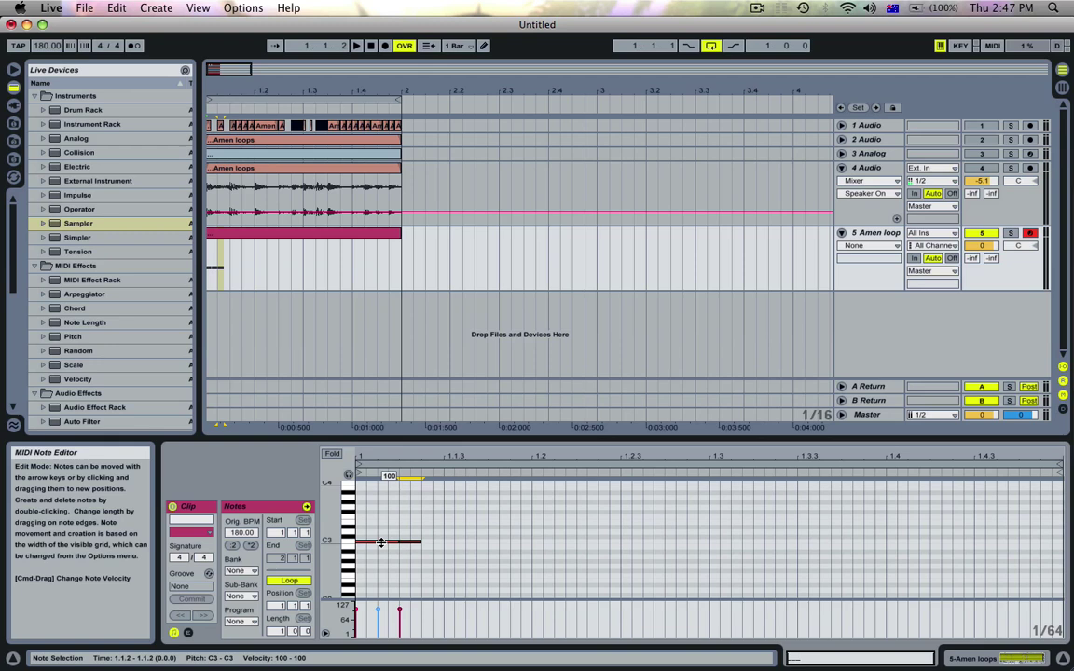
{"action": "key", "text": "shift+Up"}
{"action": "key", "text": "super+d"}
{"action": "key", "text": "shift+Up"}
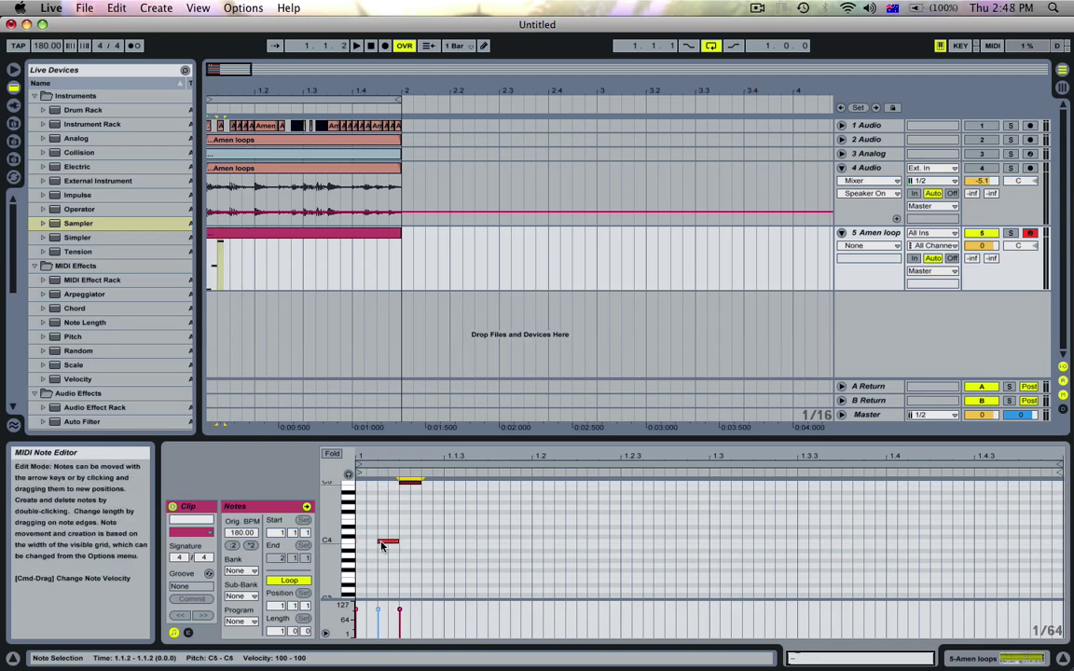
{"action": "left_click_drag", "start_coordinate": [420, 438], "coordinate": [420, 308]}
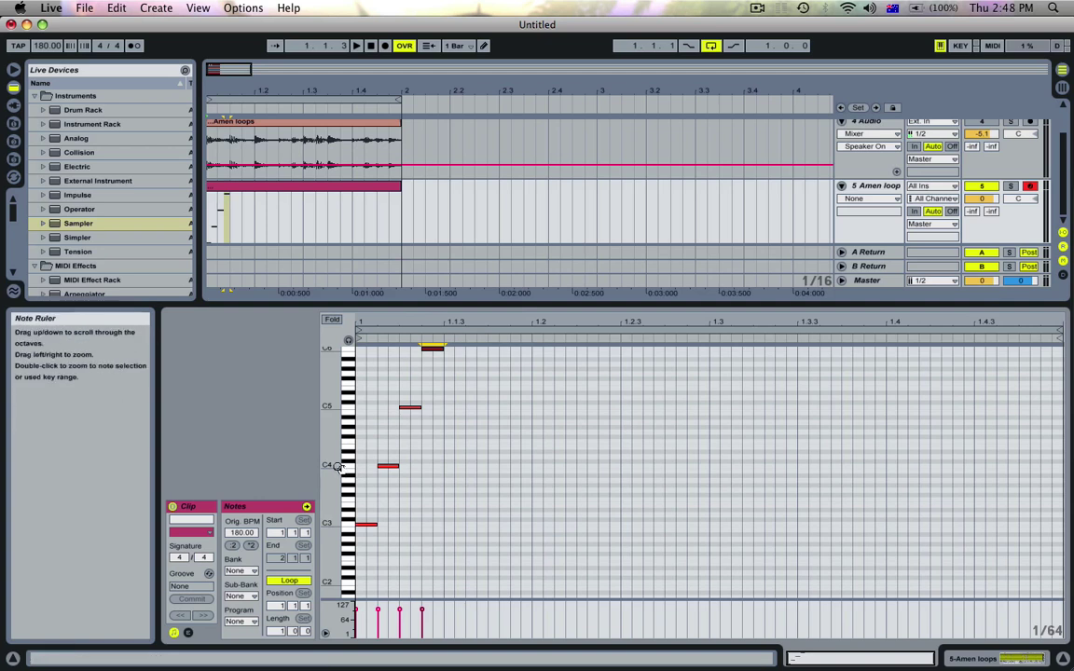
- Audition the rising pattern and shorten all four notes to 1/64
{"action": "key", "text": "space"}
{"action": "left_click_drag", "start_coordinate": [421, 528], "coordinate": [371, 296]}
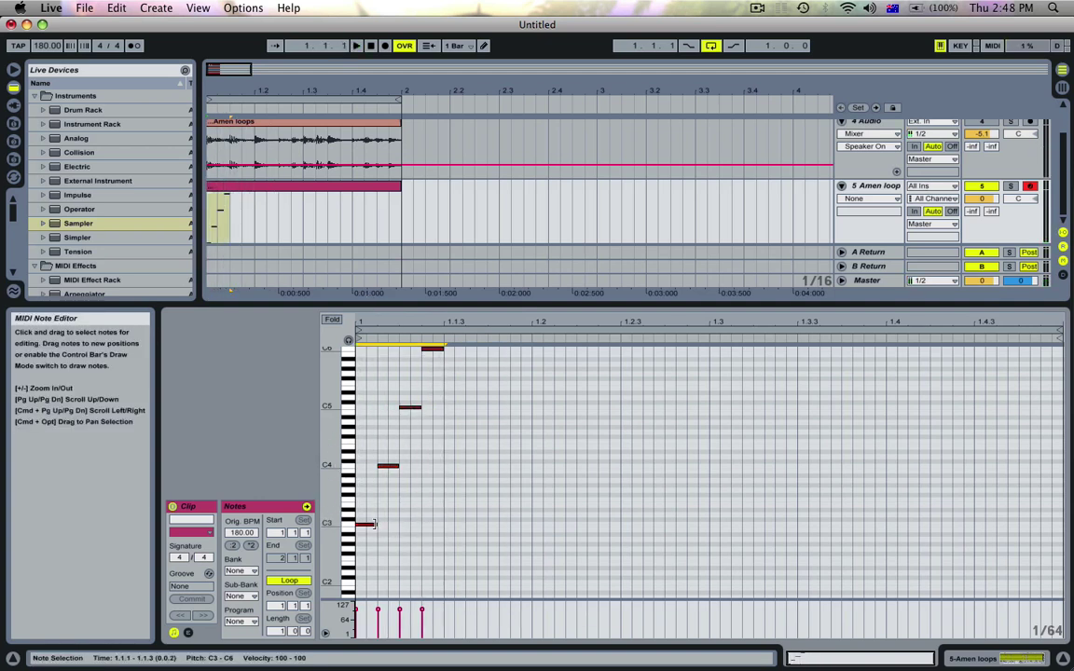
{"action": "left_click_drag", "start_coordinate": [372, 524], "coordinate": [364, 525]}
- Delete the C4 note, move the C6 note to 1.1.3, and add 1/64 C5 notes at 1.1.4 and 1.2.1
{"action": "left_click_drag", "start_coordinate": [406, 488], "coordinate": [371, 441]}
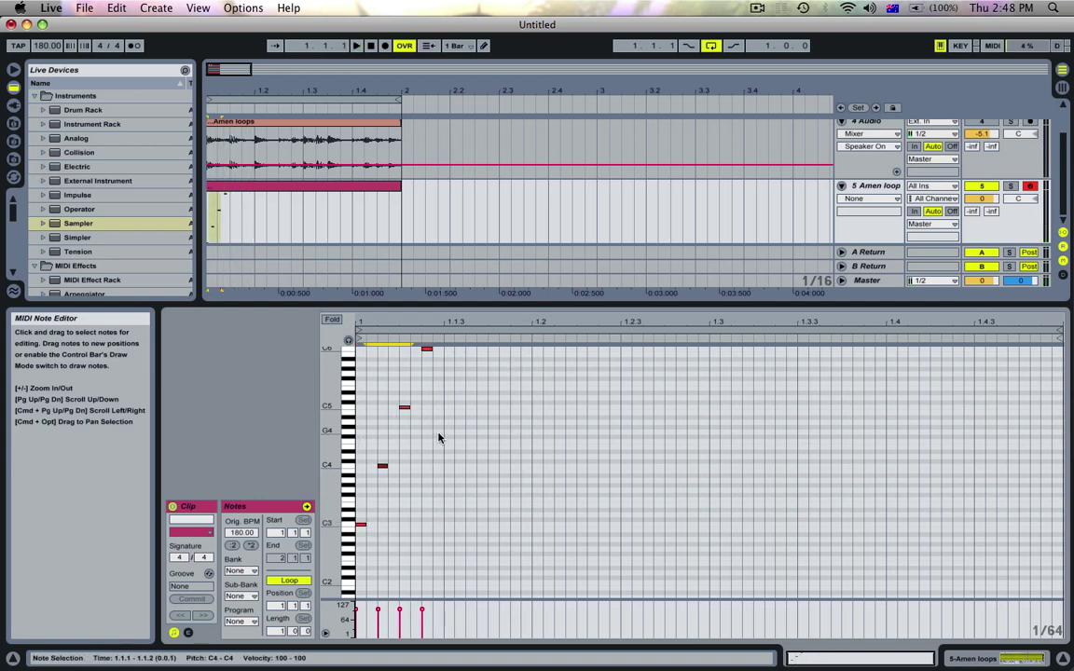
{"action": "key", "text": "Delete"}
{"action": "left_click_drag", "start_coordinate": [440, 432], "coordinate": [424, 344]}
{"action": "key", "text": "Right"}
{"action": "key", "text": "Right"}
{"action": "key", "text": "super+d"}
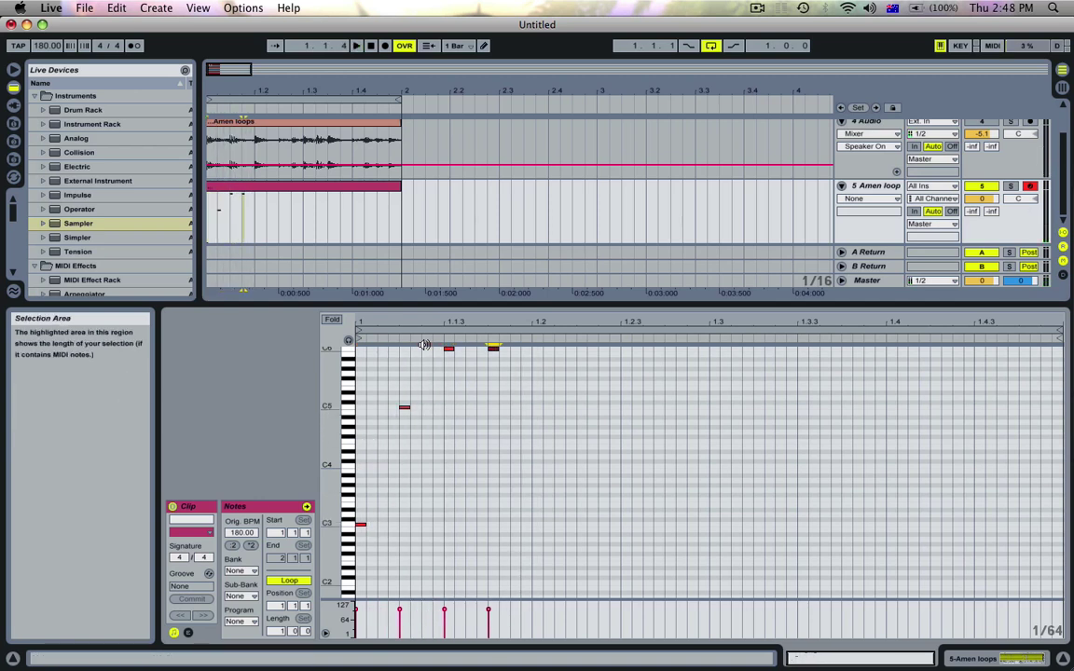
{"action": "key", "text": "super+d"}
{"action": "key", "text": "Right"}
{"action": "key", "text": "Right"}
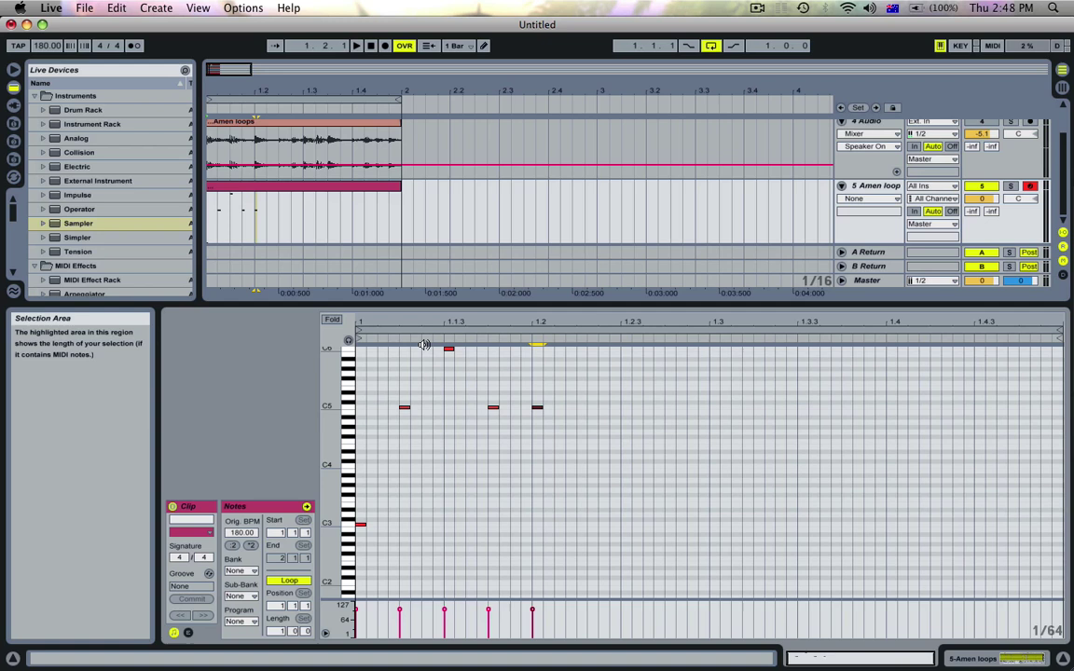
- Stretch the note at 1.2.1 to end at 1.3.3 and change its pitch to C4 while auditioning the loop
{"action": "key", "text": "space"}
{"action": "left_click", "coordinate": [539, 525]}
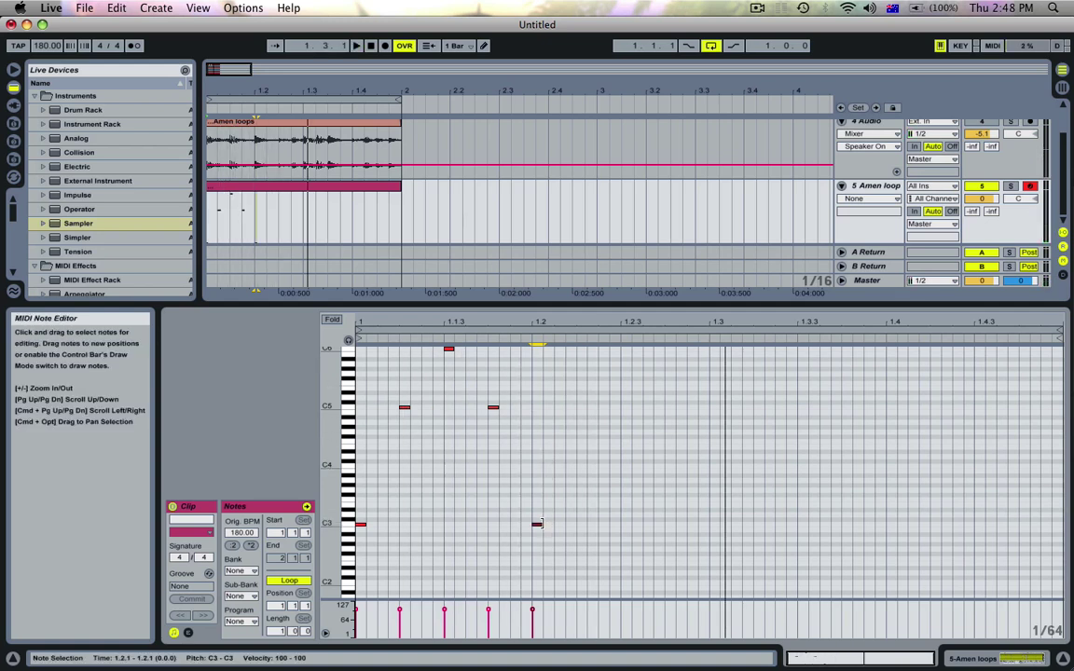
{"action": "left_click_drag", "start_coordinate": [538, 525], "coordinate": [796, 535]}
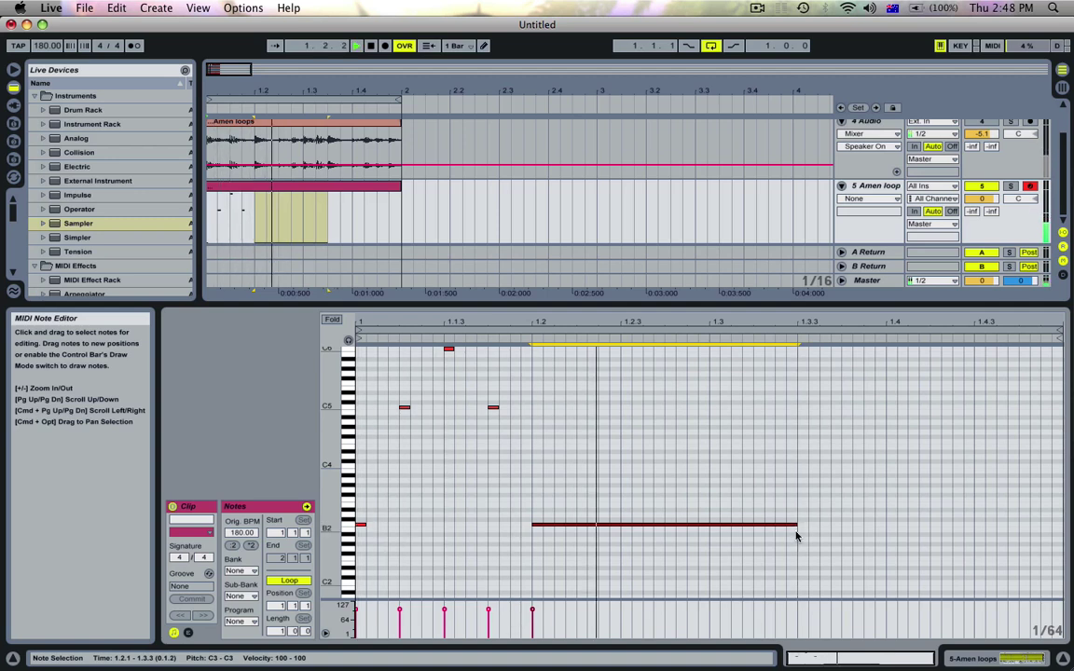
{"action": "key", "text": "shift+Up"}
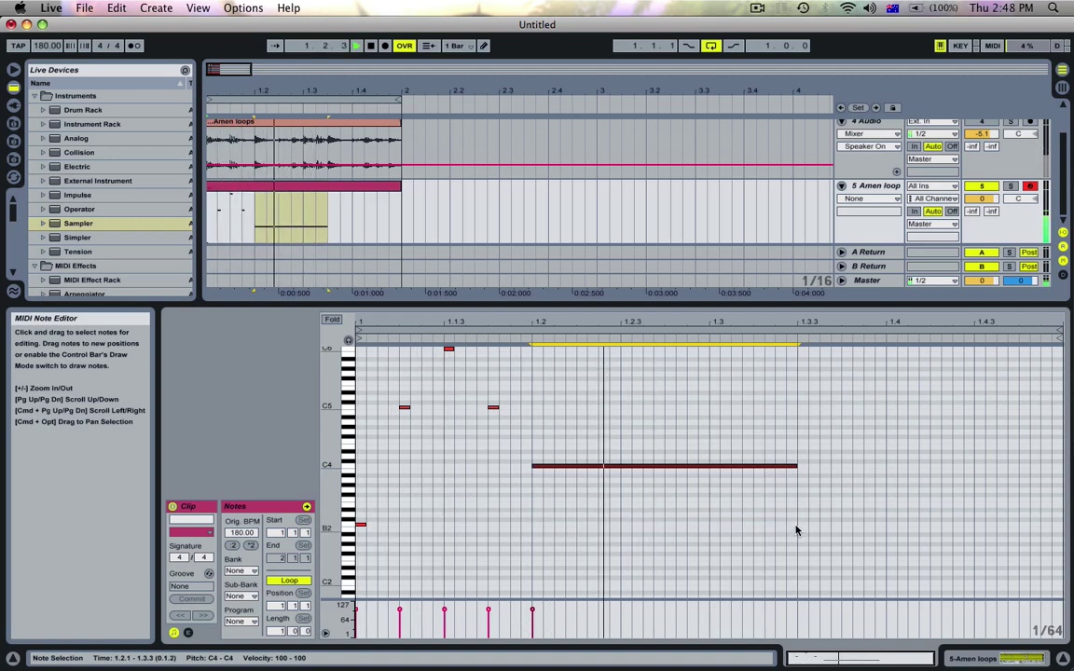
- Shorten the long C4 note to end at 1.2.3 and add a 1/64 C6 note at 1.2.3
{"action": "key", "text": "space"}
{"action": "left_click_drag", "start_coordinate": [796, 466], "coordinate": [619, 466]}
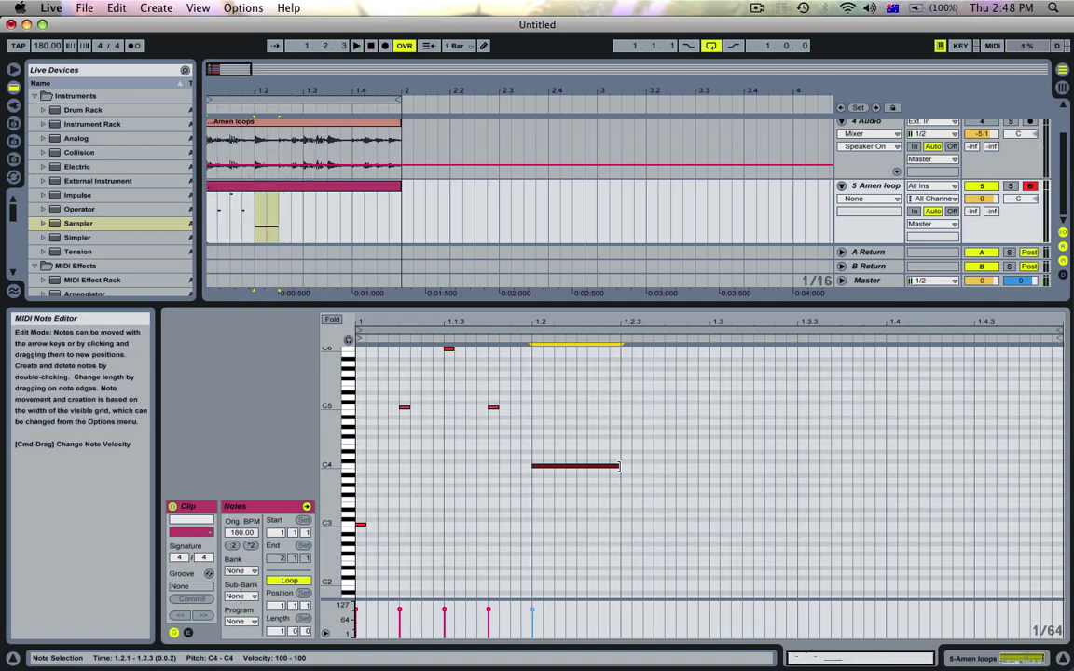
{"action": "left_click", "coordinate": [623, 468]}
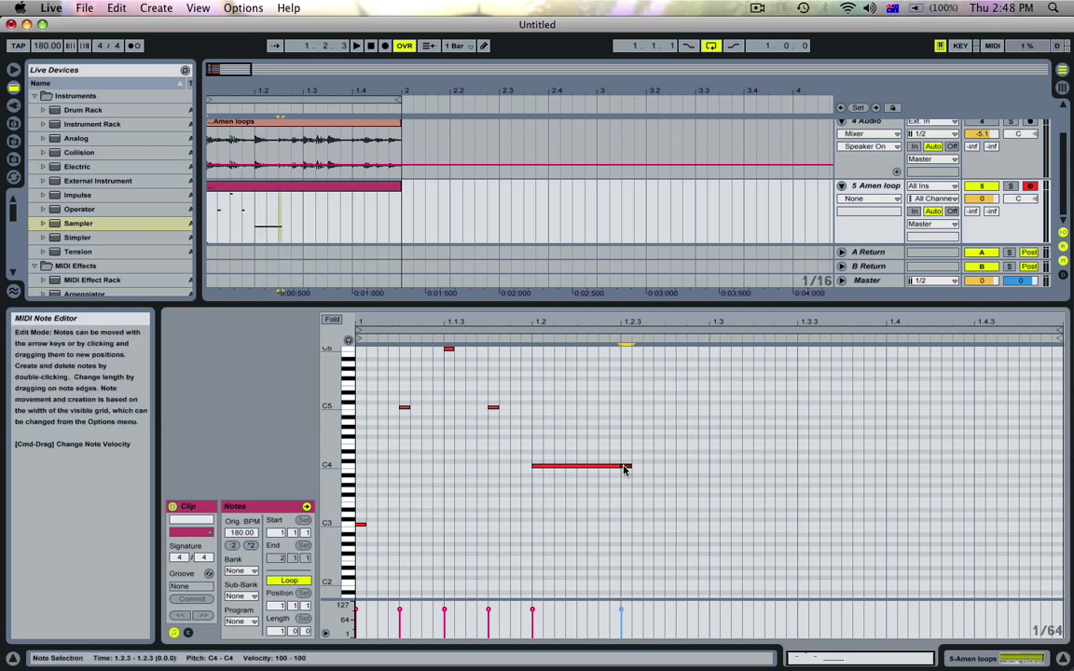
{"action": "key", "text": "space"}
{"action": "key", "text": "shift+Up"}
{"action": "key", "text": "shift+Up"}
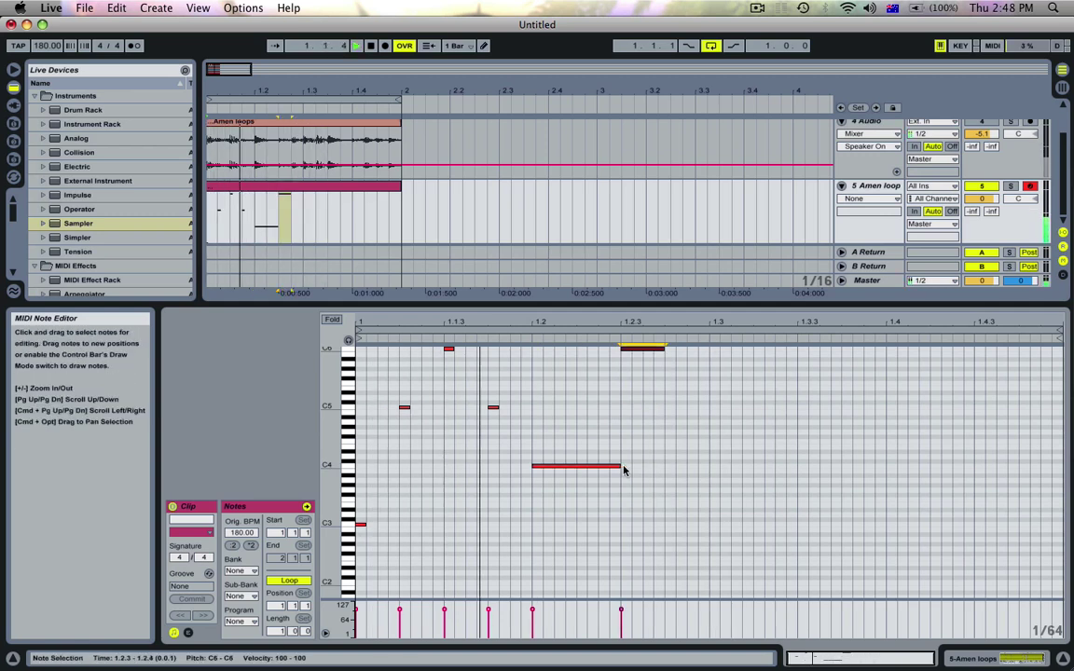
{"action": "left_click", "coordinate": [664, 355]}
{"action": "left_click_drag", "start_coordinate": [664, 349], "coordinate": [631, 349]}
- Repeat the C6 note at 1/32 intervals from 1.2.3, then cut the run back to its first two notes
{"action": "key", "text": "super+d"}
{"action": "key", "text": "Right"}
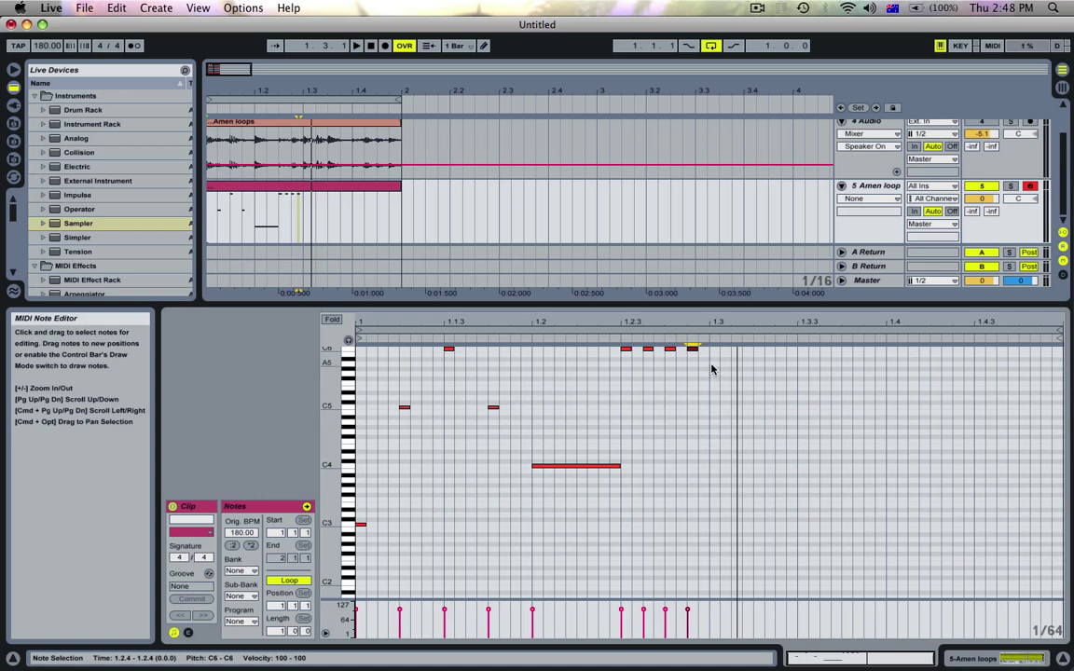
{"action": "left_click_drag", "start_coordinate": [711, 364], "coordinate": [624, 347]}
{"action": "key", "text": "Delete"}
- Duplicate the pair of C6 notes to 1.3.1, 1.3.3 and 1.4.1, and audition the result
{"action": "key", "text": "super+d"}
{"action": "key", "text": "super+d"}
{"action": "key", "text": "super+d"}
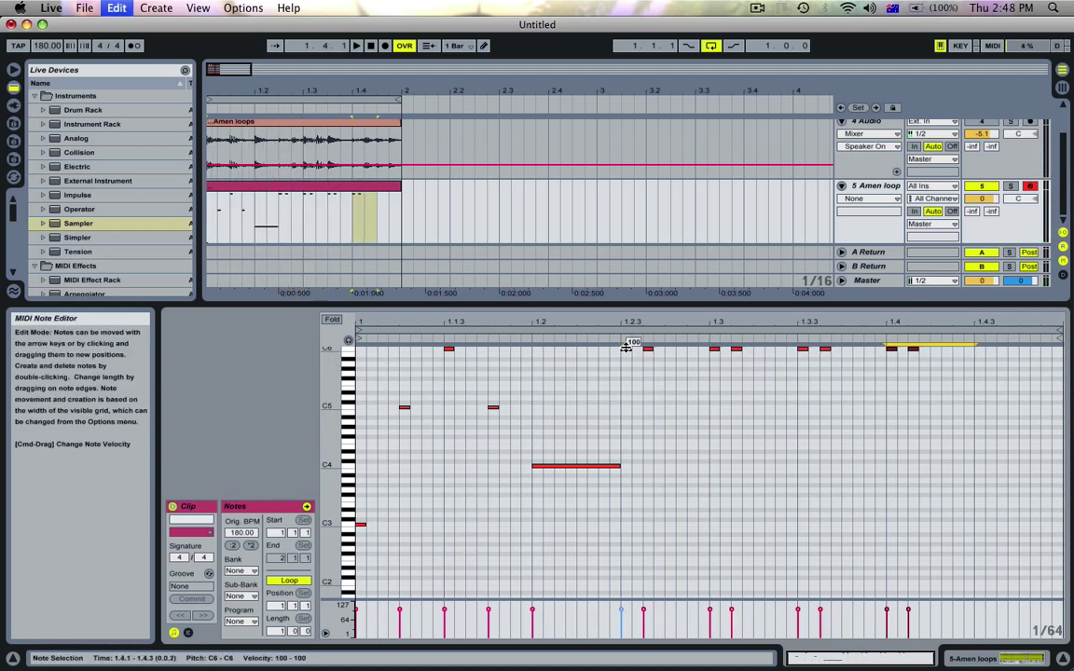
{"action": "key", "text": "space"}
{"action": "left_click", "coordinate": [730, 322]}
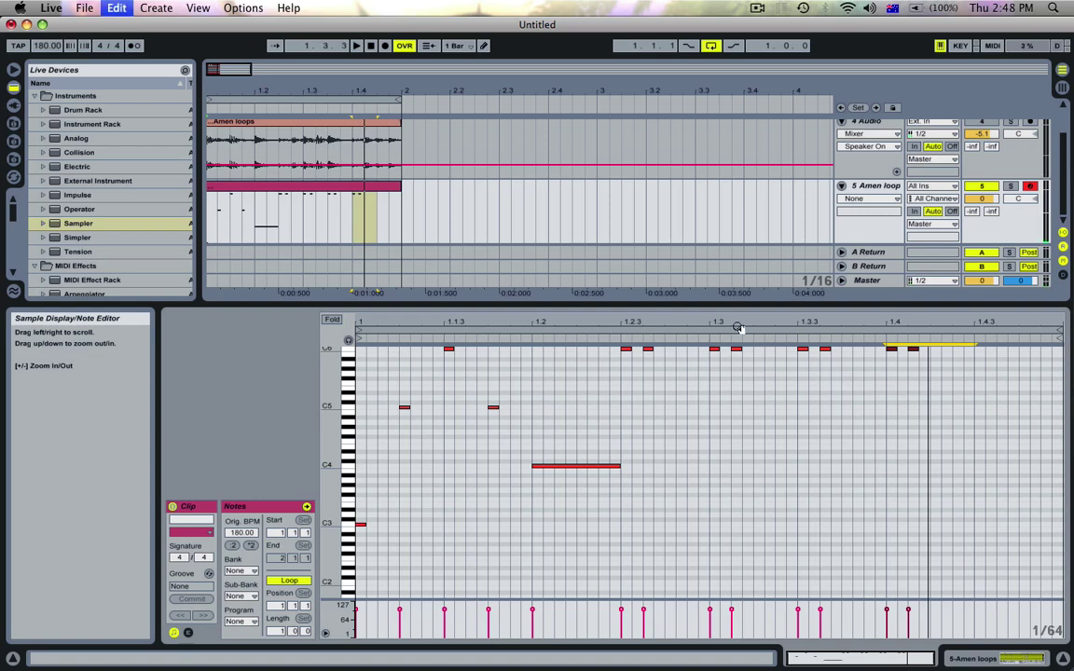
- Undo the three pair duplications and delete the second C6 note, keeping only the one at 1.2.3
{"action": "key", "text": "super+z"}
{"action": "key", "text": "super+z"}
{"action": "key", "text": "super+z"}
{"action": "key", "text": "space"}
{"action": "left_click", "coordinate": [686, 371]}
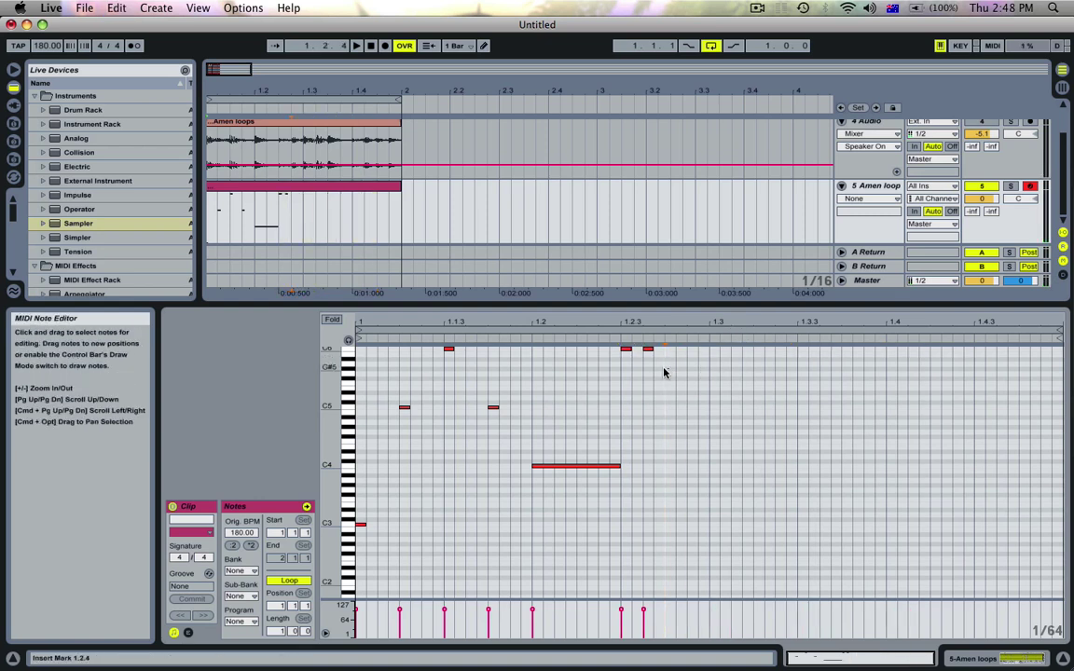
{"action": "left_click", "coordinate": [650, 350]}
{"action": "key", "text": "Delete"}
- Duplicate the C6 note into a falling octave run of 1/64 notes: C5 at 1.2.4, C4 at 1.3.1 and C3 at 1.3.2
{"action": "left_click_drag", "start_coordinate": [661, 360], "coordinate": [618, 351]}
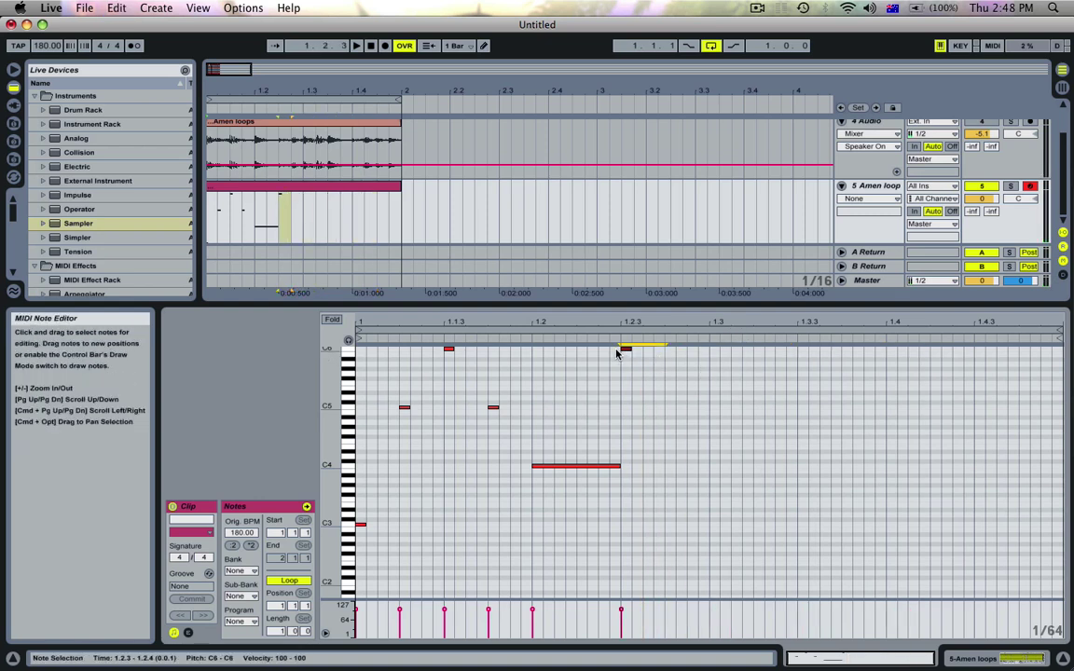
{"action": "key", "text": "super+d"}
{"action": "key", "text": "shift+Down"}
{"action": "key", "text": "super+d"}
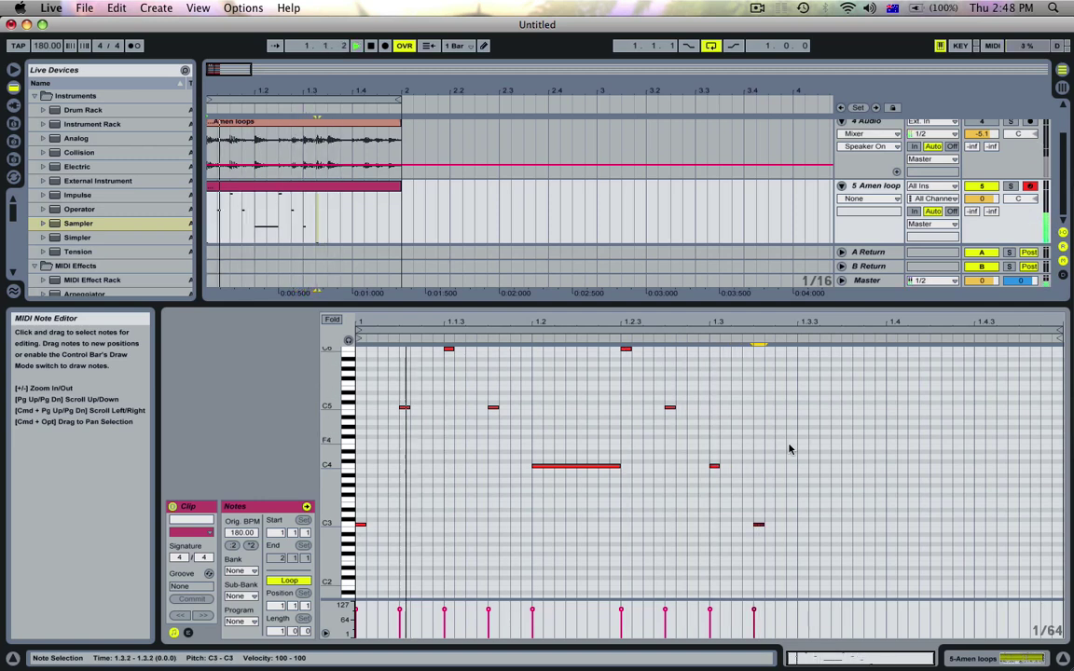
- Duplicate the long C4 note to 1.3.3, ending at 1.4.1, and delete the short C4 note copied along with it
{"action": "left_click_drag", "start_coordinate": [807, 477], "coordinate": [533, 459]}
{"action": "key", "text": "super+d"}
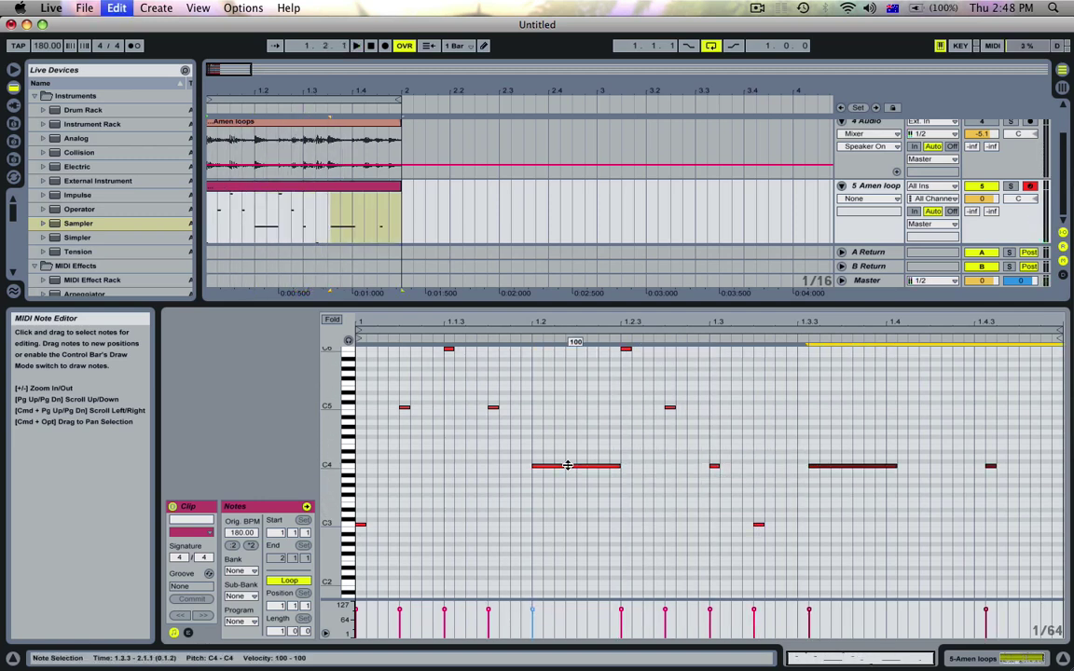
{"action": "key", "text": "Left"}
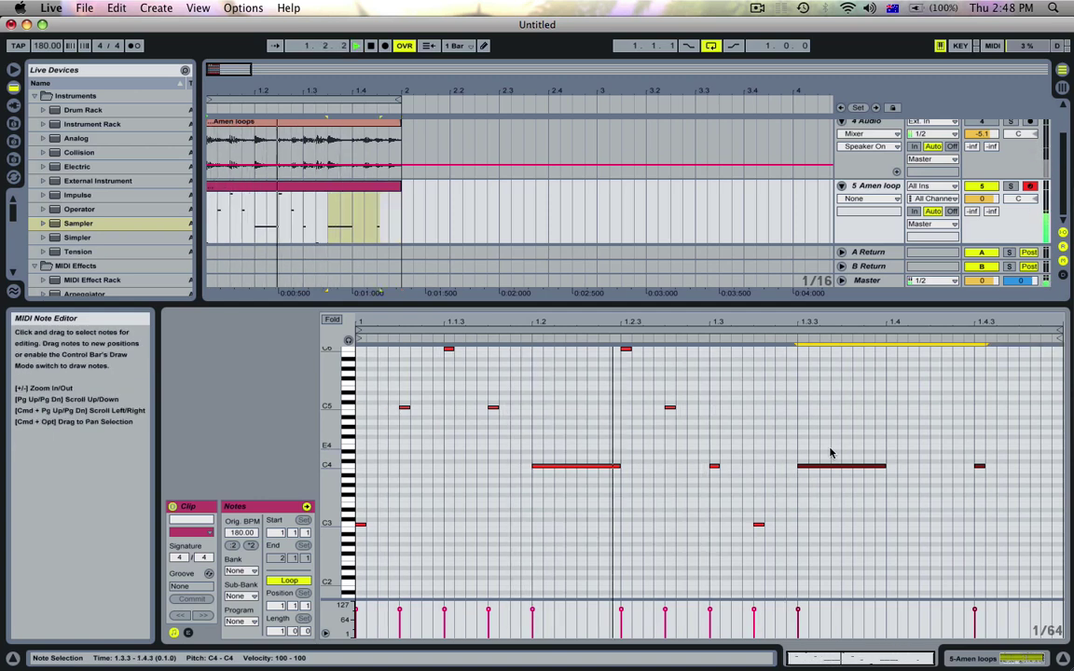
{"action": "left_click", "coordinate": [988, 475]}
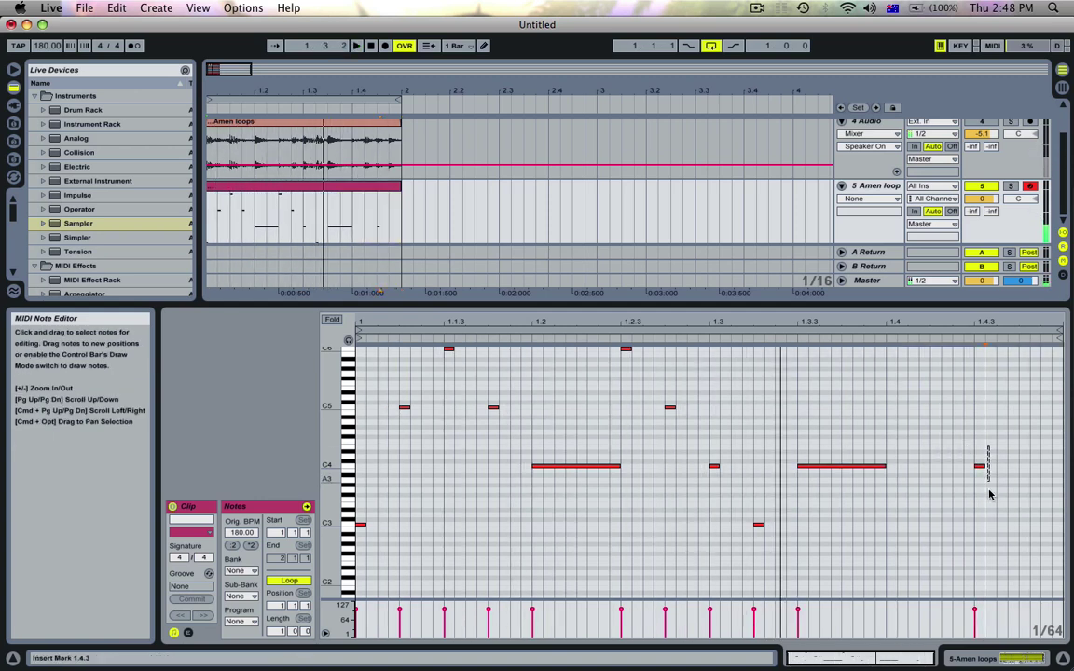
{"action": "left_click_drag", "start_coordinate": [990, 504], "coordinate": [962, 460]}
{"action": "key", "text": "Delete"}
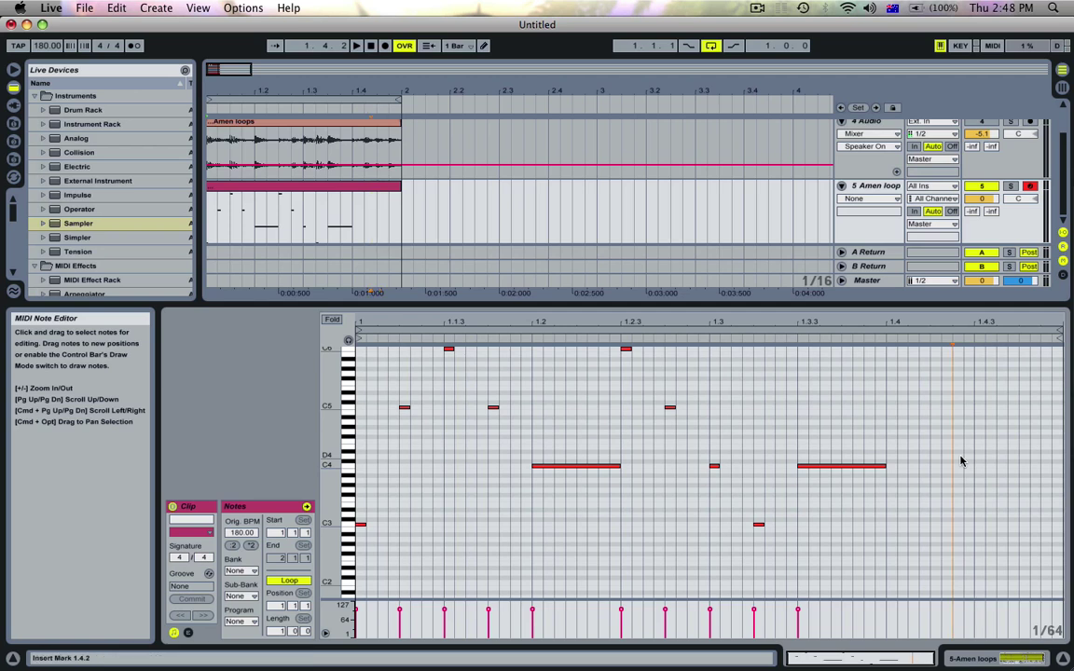
- Duplicate the falling C6 to C3 run from 1.2.3 to 1.4.1 and reduce the note editor's height
{"action": "left_click_drag", "start_coordinate": [788, 539], "coordinate": [622, 347]}
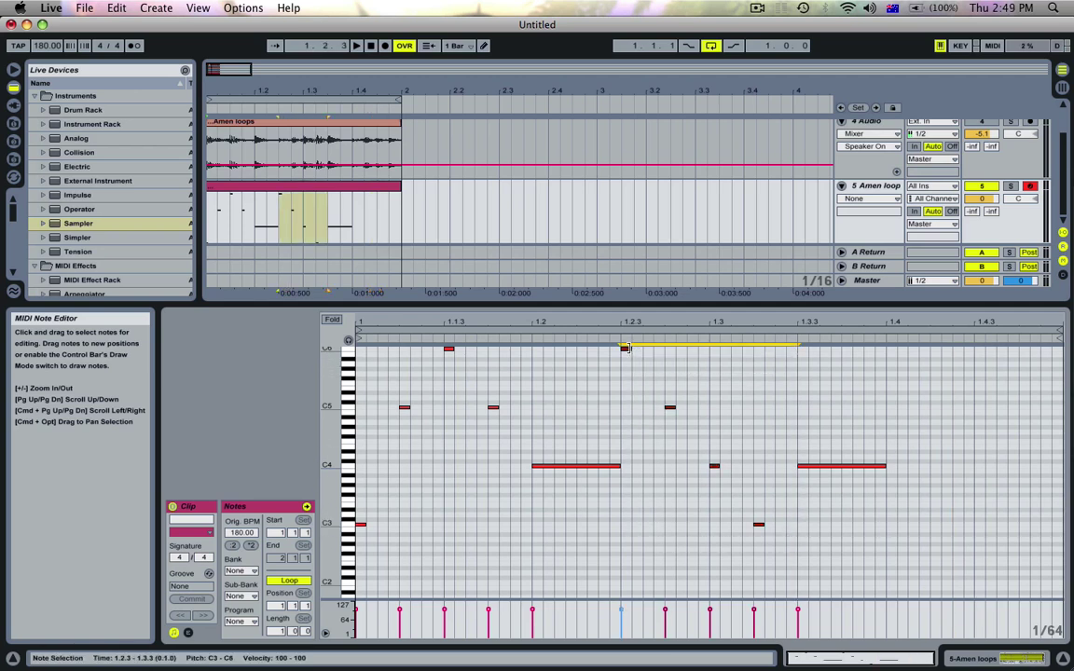
{"action": "key", "text": "super+d"}
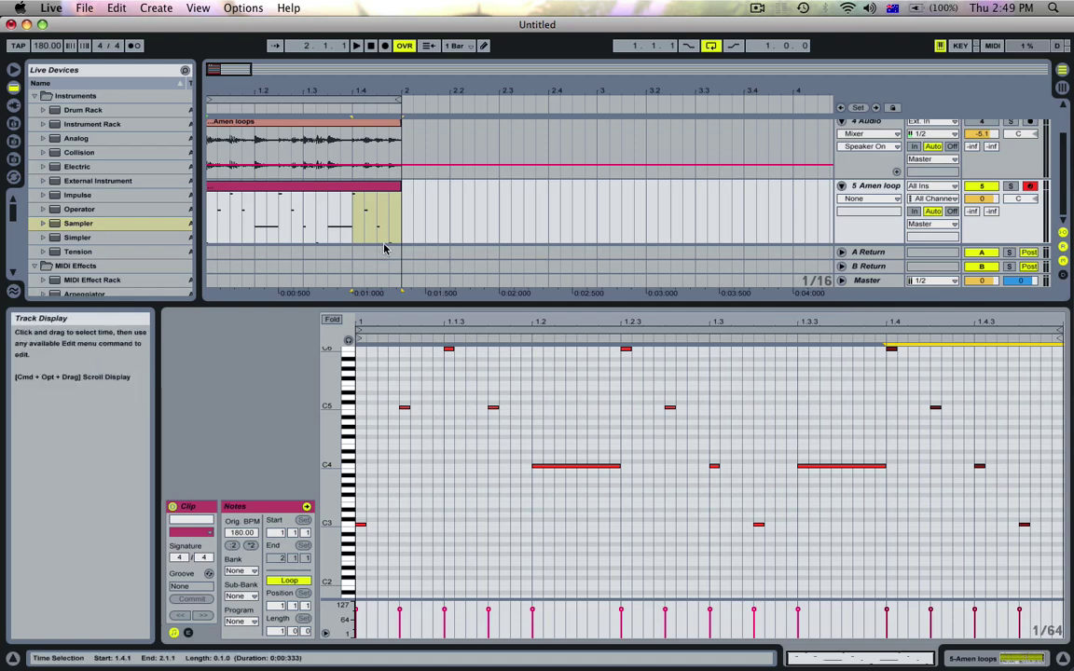
{"action": "left_click_drag", "start_coordinate": [373, 305], "coordinate": [375, 464]}
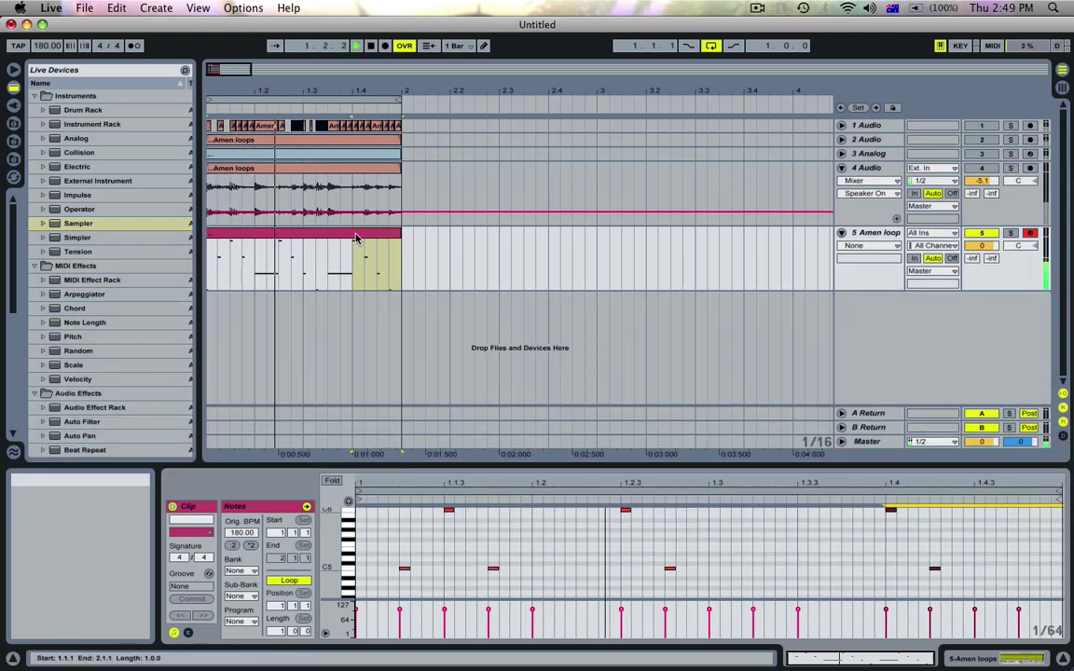
- Mute the Amen loop track and audition track 2 and track 1 separately, leaving only track 1 active
{"action": "key", "text": "space"}
{"action": "left_click", "coordinate": [980, 233]}
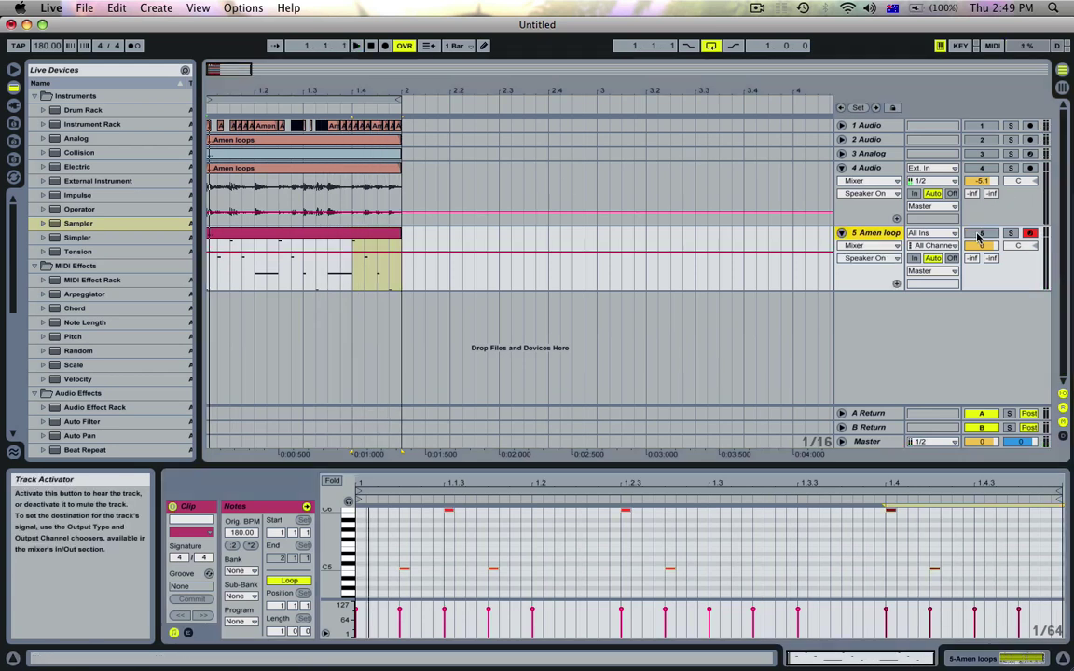
{"action": "key", "text": "space"}
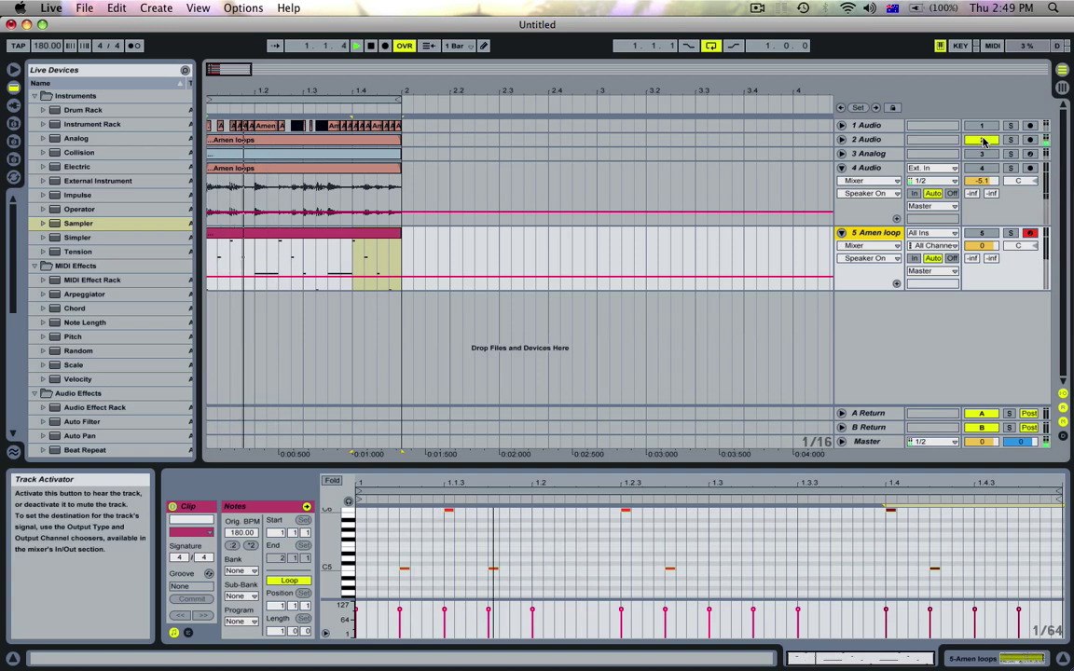
{"action": "key", "text": "space"}
{"action": "key", "text": "space"}
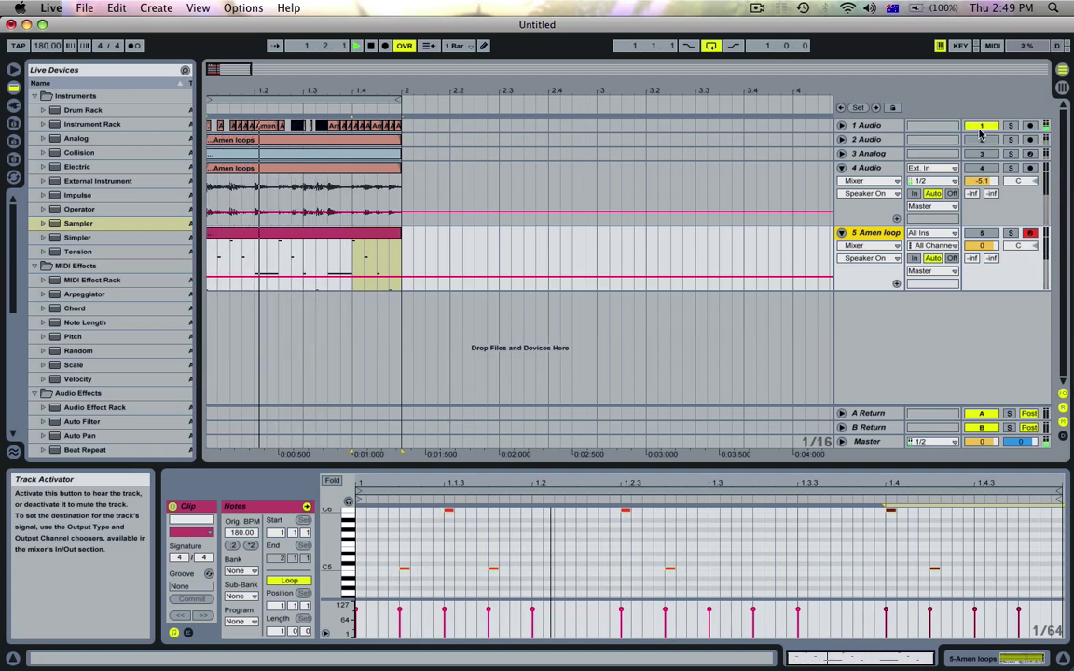
{"action": "key", "text": "space"}
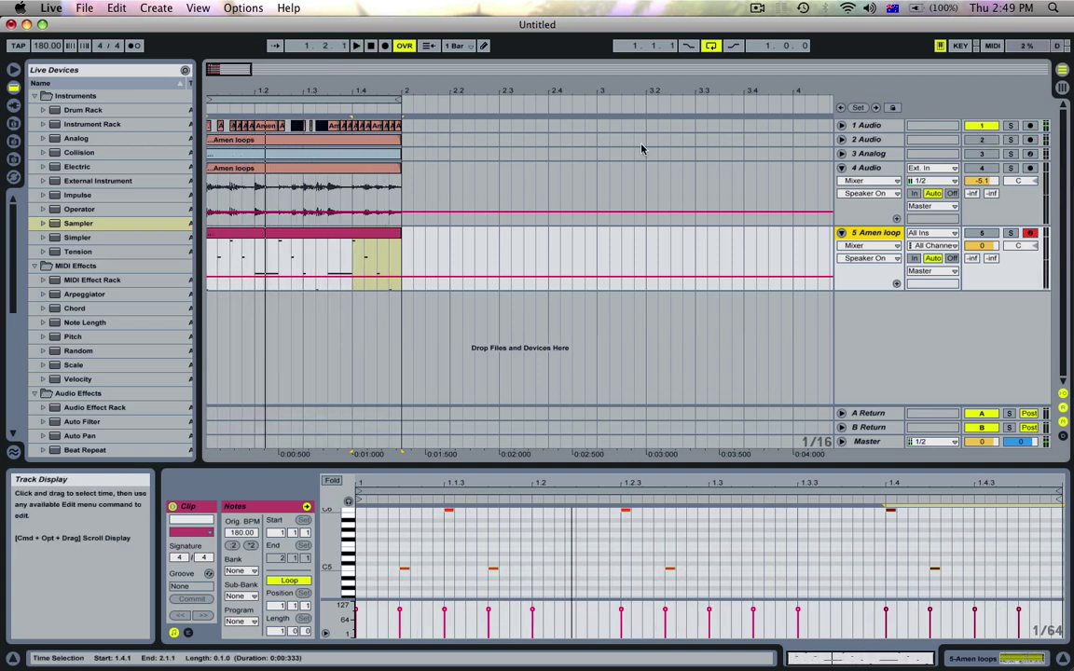
- Fold the 4 Audio and 5 Amen loop tracks in the arrangement
{"action": "left_click", "coordinate": [876, 170]}
{"action": "key", "text": "u"}
{"action": "key", "text": "Down"}
{"action": "key", "text": "u"}
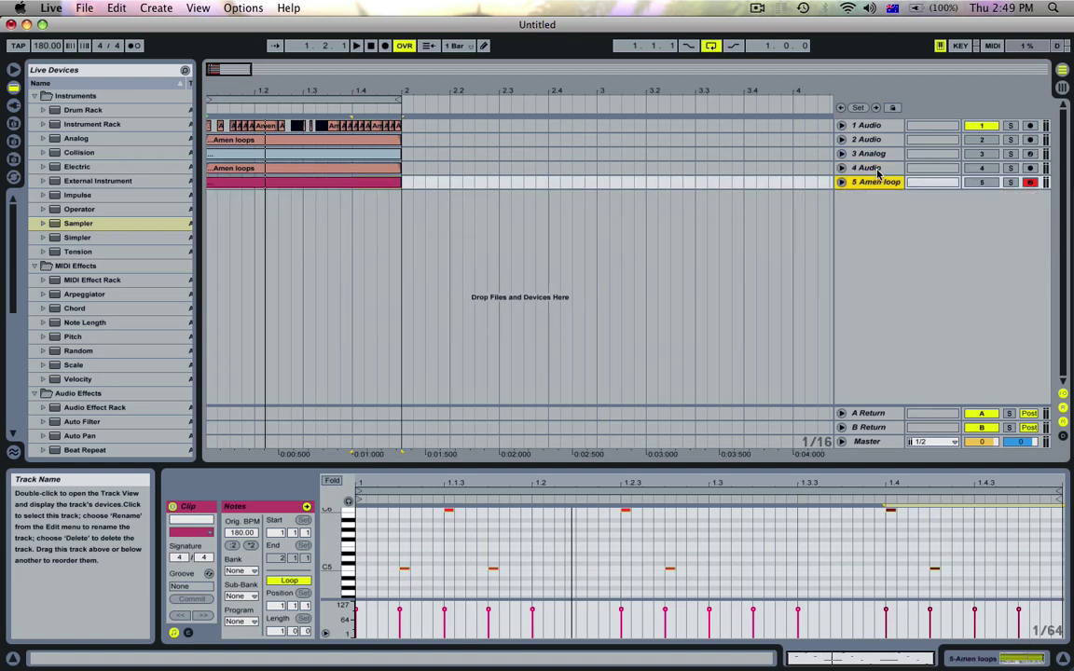